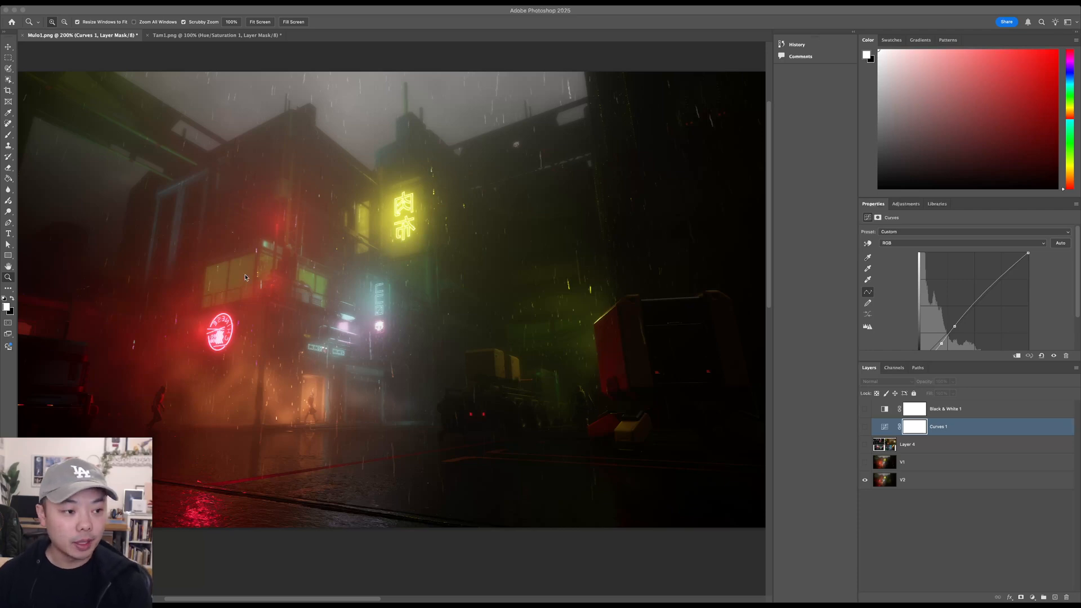
# - Examine the rainy neon street image as a whole and up close around the lit signs
pyautogui.click(357, 54)
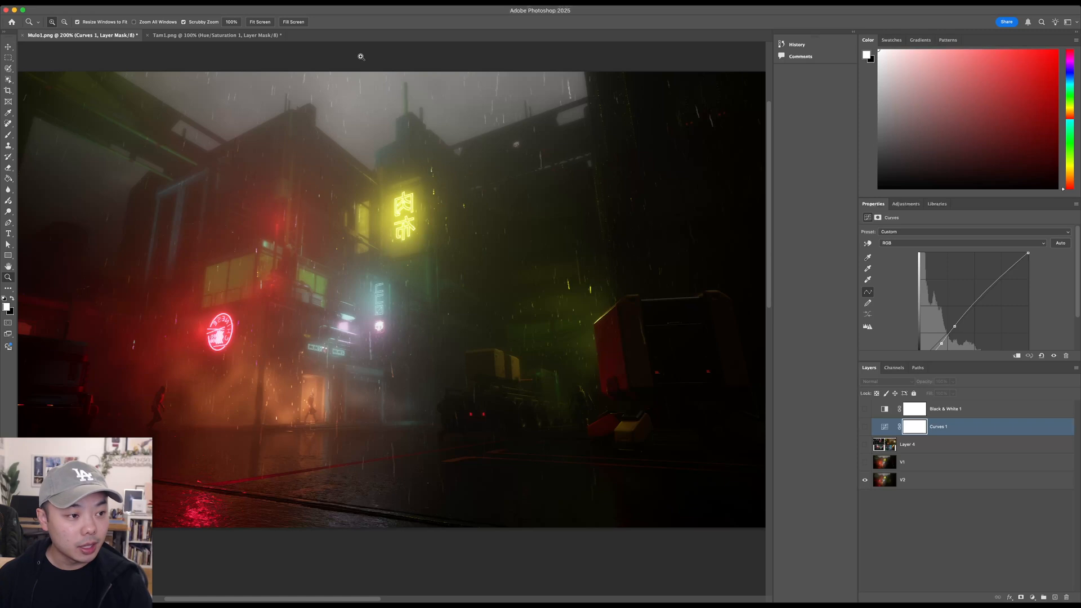
pyautogui.keyDown('alt'); pyautogui.click(434, 279); pyautogui.keyUp('alt')
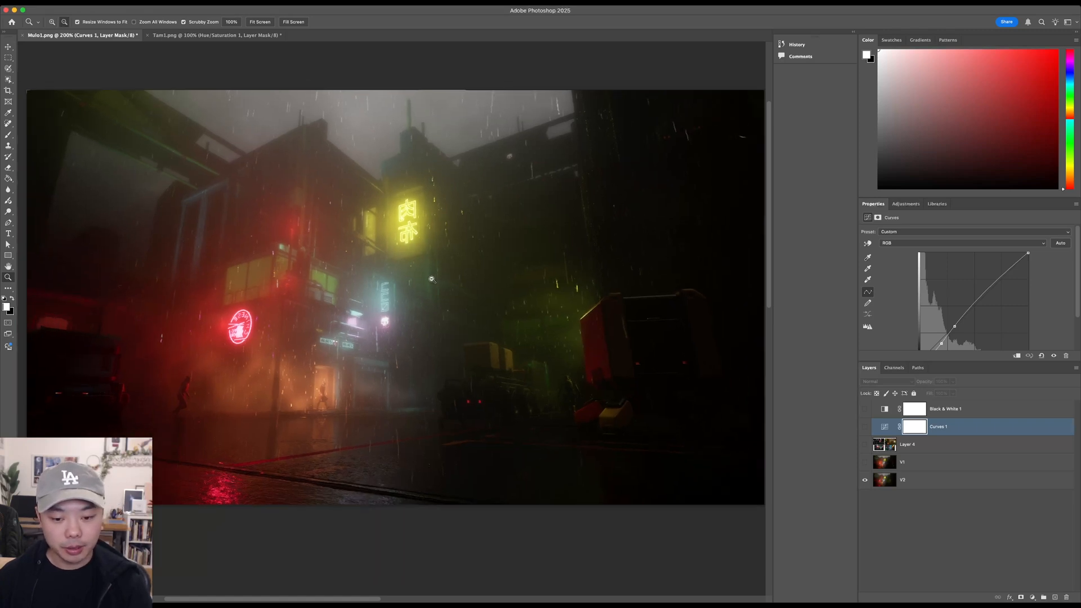
pyautogui.keyDown('alt'); pyautogui.click(441, 279); pyautogui.keyUp('alt')
pyautogui.click(442, 279)
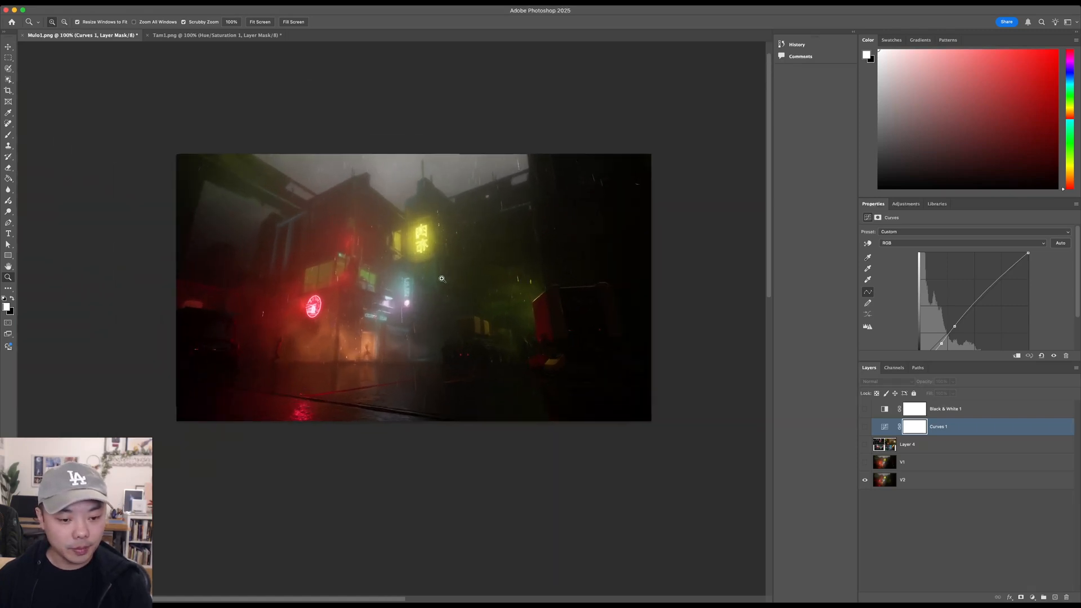
pyautogui.click(442, 279)
pyautogui.moveTo(442, 277); pyautogui.dragTo(457, 277)
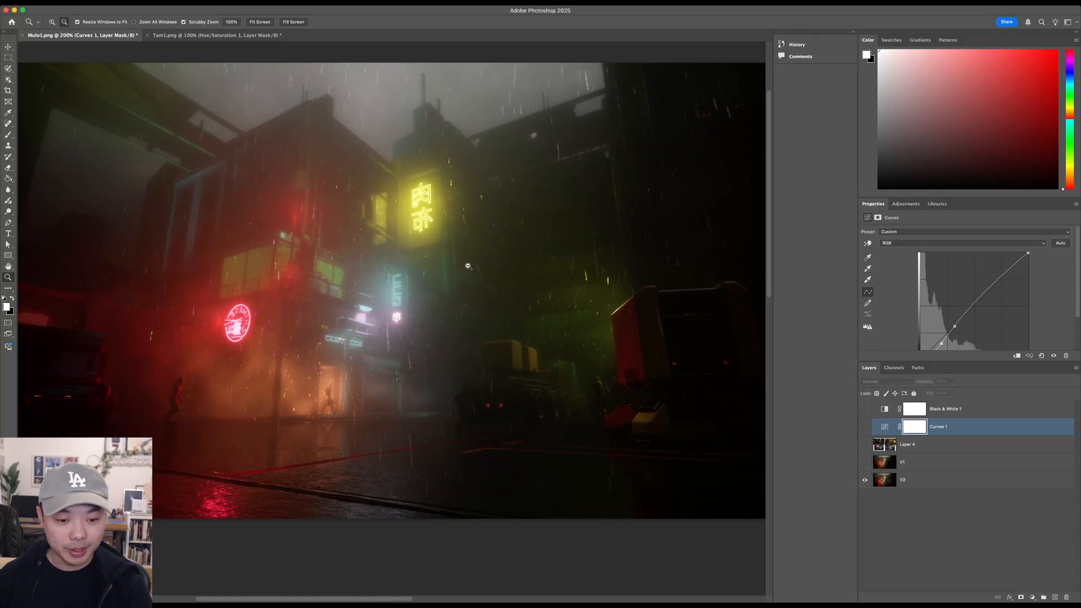
pyautogui.keyDown('alt'); pyautogui.click(468, 265); pyautogui.keyUp('alt')
pyautogui.keyDown('alt'); pyautogui.click(475, 267); pyautogui.keyUp('alt')
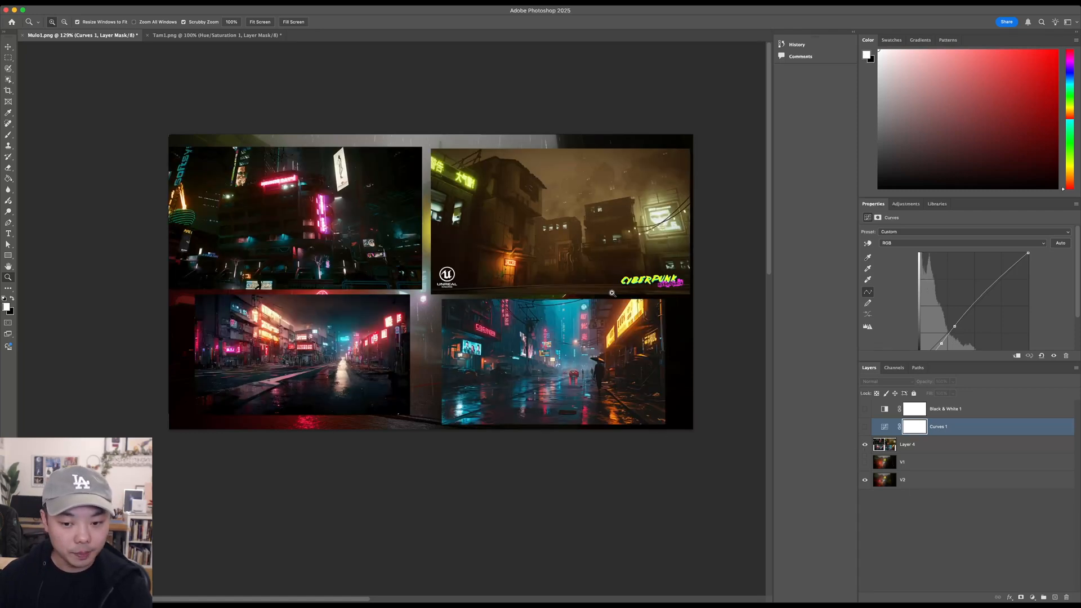
# - Hide the reference images on Layer 4 and compare version V1 of the scene with the version beneath it
pyautogui.click(867, 446)
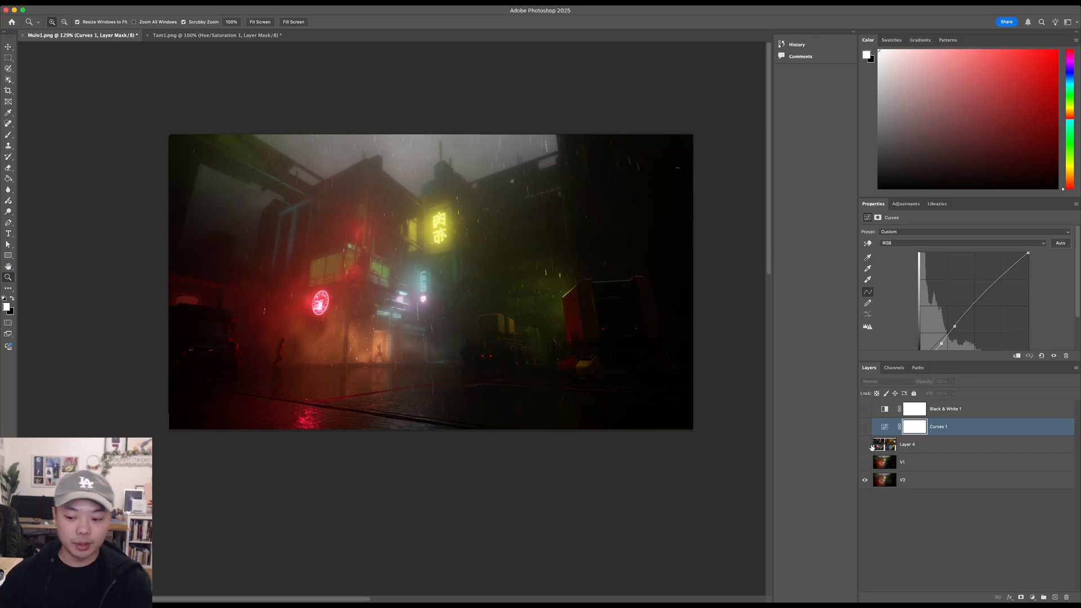
pyautogui.click(865, 462)
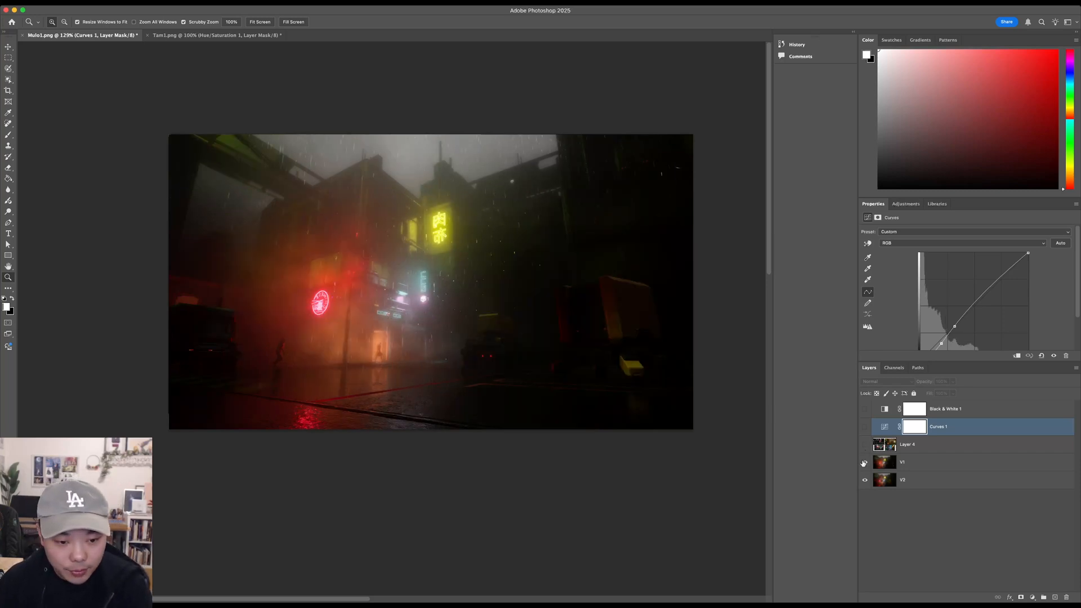
pyautogui.click(865, 462)
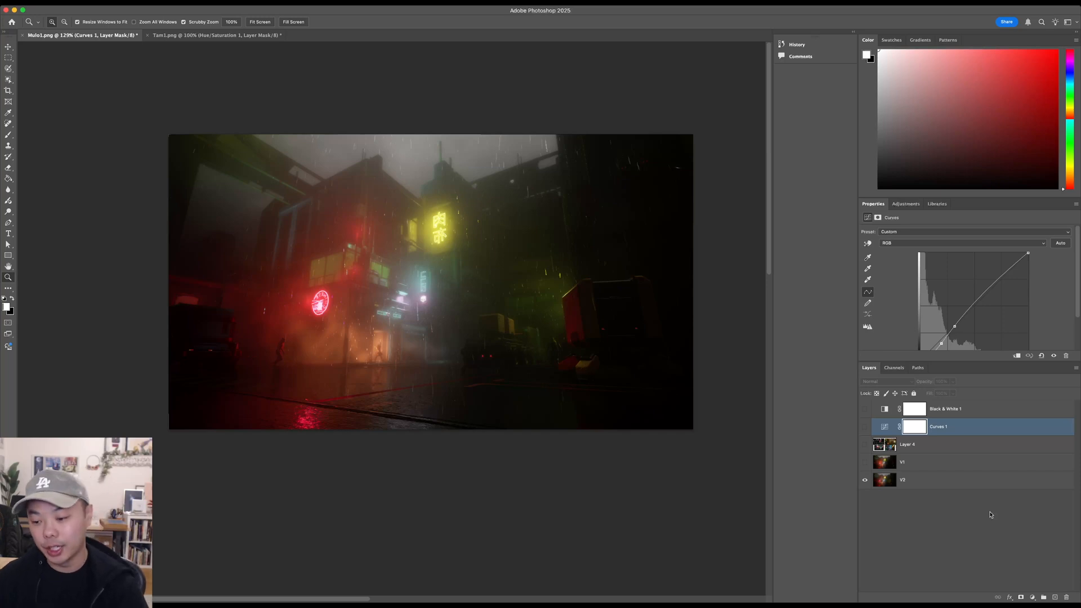
# - Add a new layer at the top of the stack and brush a black stick figure about 430 px wide in the foreground
pyautogui.click(1055, 597)
pyautogui.moveTo(978, 428); pyautogui.dragTo(966, 405)
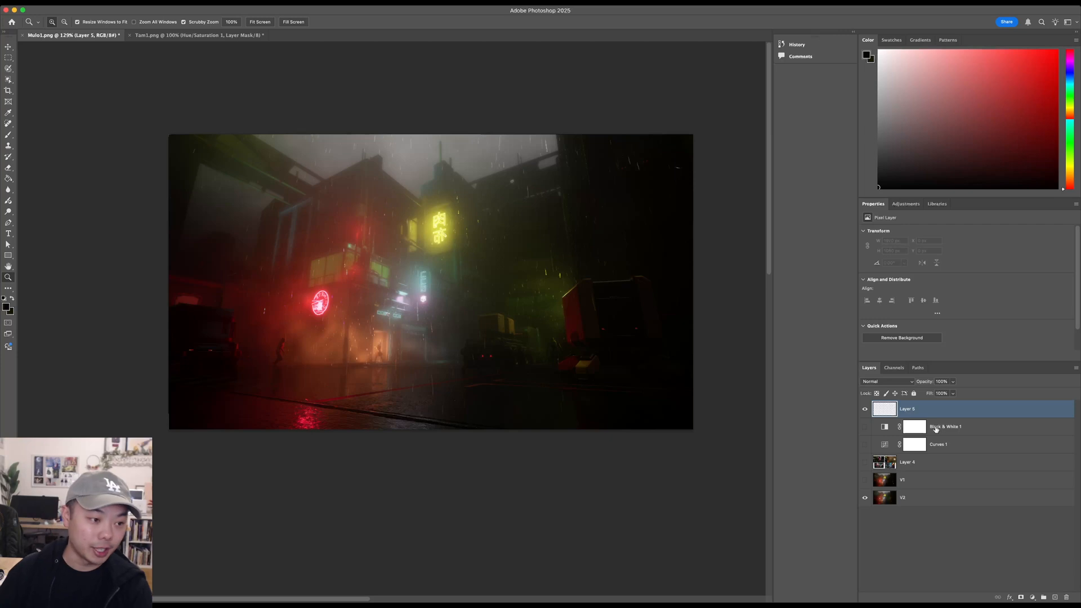
pyautogui.click(8, 135)
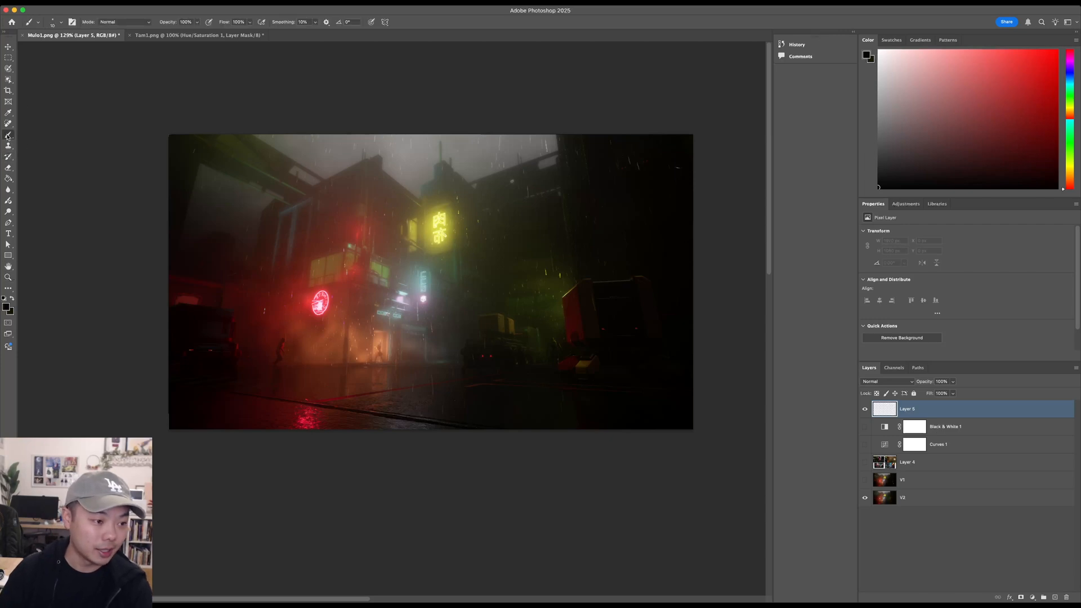
pyautogui.moveTo(468, 214)
pyautogui.mouseDown()
pyautogui.moveTo(500, 264)
pyautogui.moveTo(465, 301)
pyautogui.mouseUp()
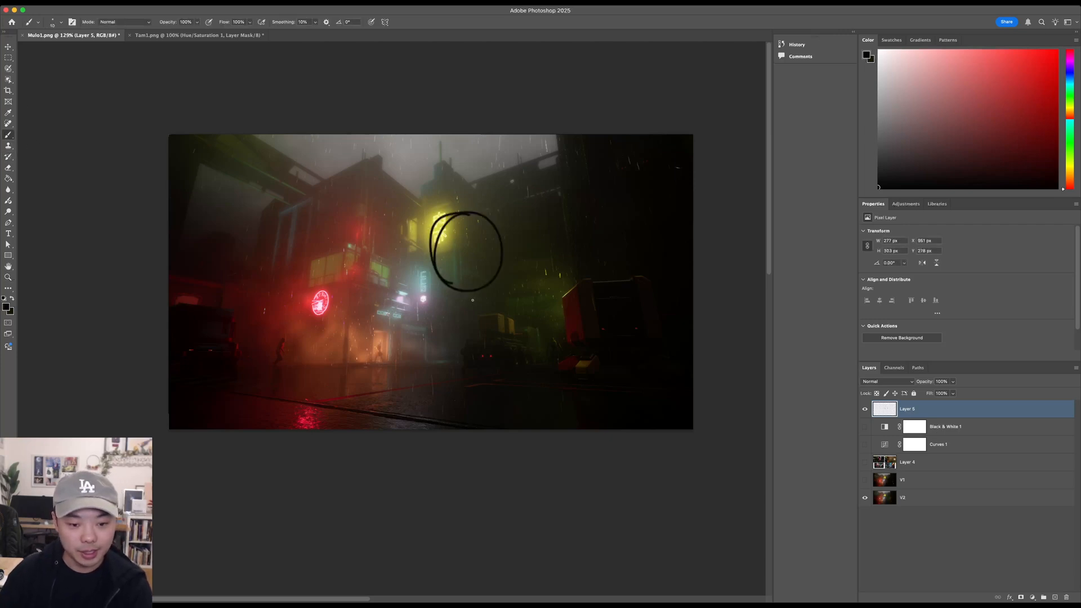
pyautogui.moveTo(470, 358); pyautogui.dragTo(475, 425)
pyautogui.moveTo(465, 311)
pyautogui.mouseDown()
pyautogui.moveTo(421, 363)
pyautogui.moveTo(529, 361)
pyautogui.mouseUp()
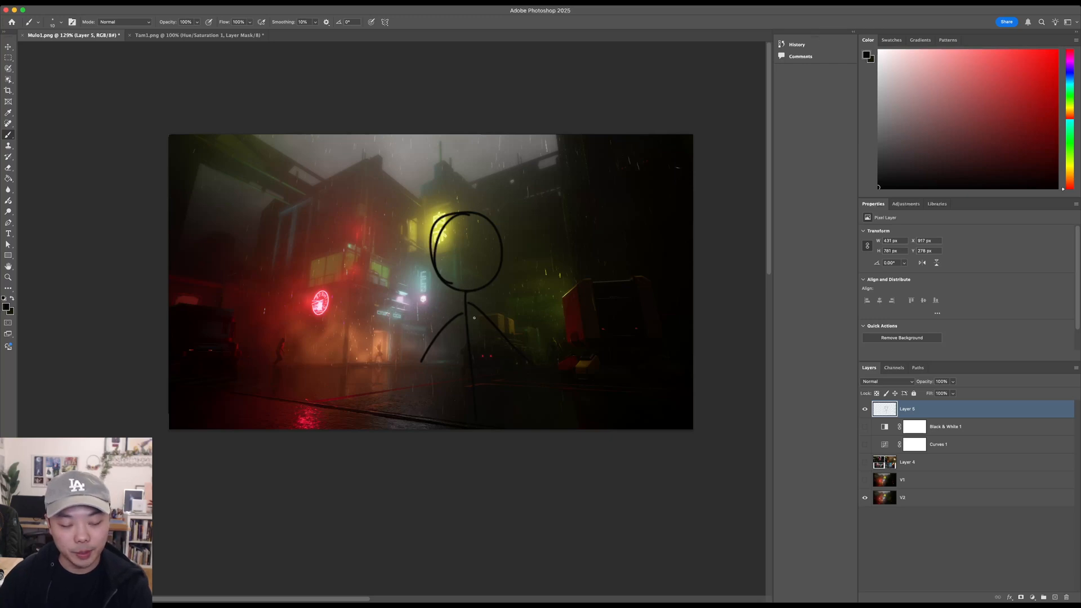
# - Fill the stick figure's head and torso with rough black brush scribbles
pyautogui.moveTo(437, 225)
pyautogui.mouseDown()
pyautogui.moveTo(449, 274)
pyautogui.moveTo(463, 284)
pyautogui.moveTo(486, 236)
pyautogui.moveTo(496, 270)
pyautogui.mouseUp()
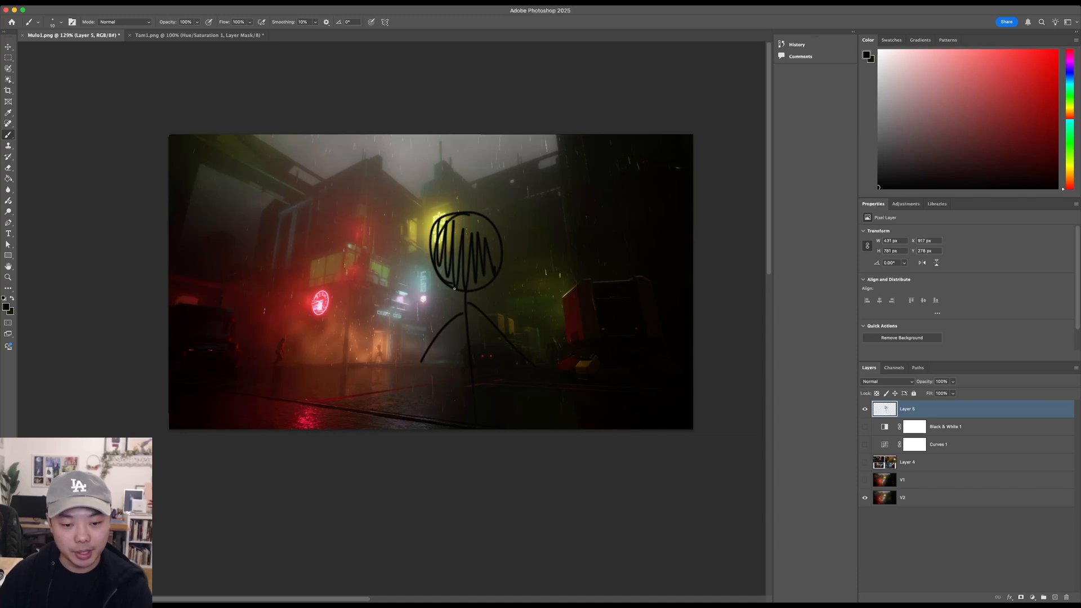
pyautogui.moveTo(454, 293)
pyautogui.mouseDown()
pyautogui.moveTo(440, 330)
pyautogui.moveTo(498, 329)
pyautogui.moveTo(462, 307)
pyautogui.moveTo(450, 352)
pyautogui.moveTo(466, 373)
pyautogui.mouseUp()
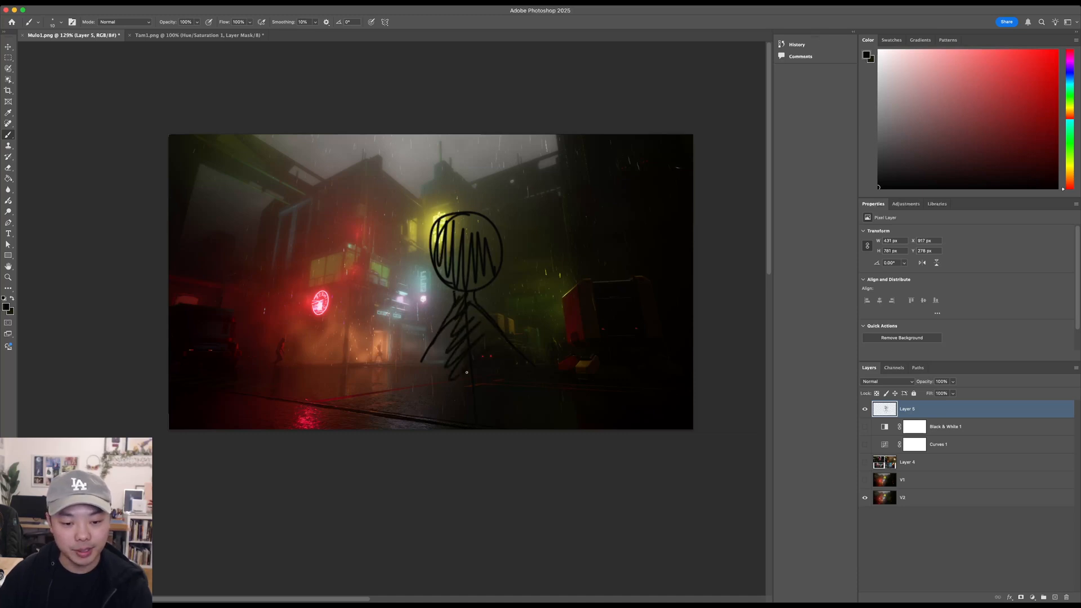
pyautogui.moveTo(445, 334)
pyautogui.mouseDown()
pyautogui.moveTo(466, 321)
pyautogui.moveTo(448, 372)
pyautogui.mouseUp()
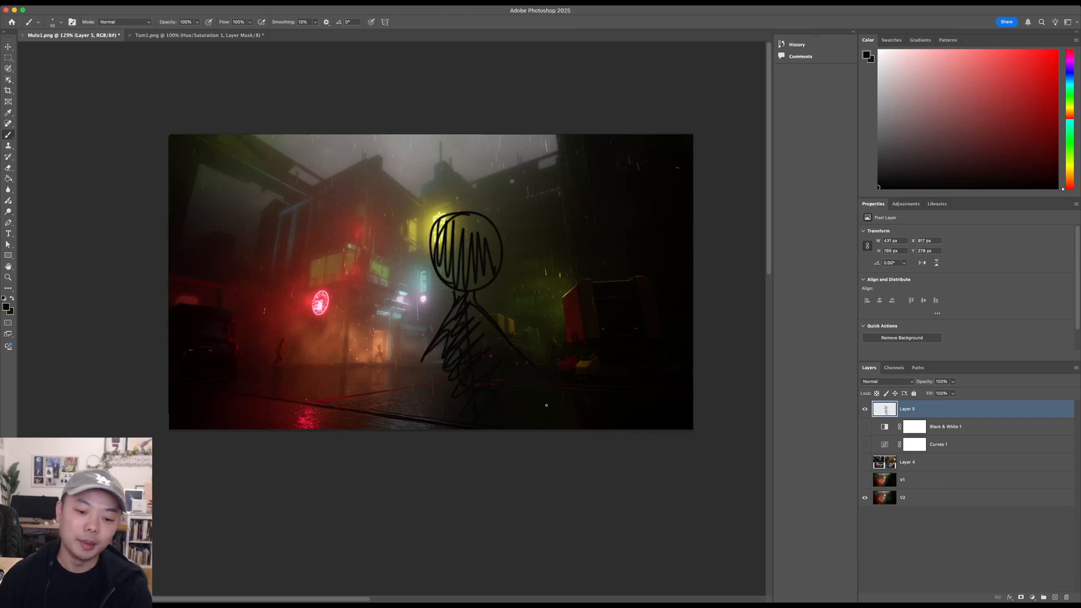
pyautogui.moveTo(446, 244)
pyautogui.mouseDown()
pyautogui.moveTo(471, 273)
pyautogui.moveTo(482, 239)
pyautogui.moveTo(492, 262)
pyautogui.mouseUp()
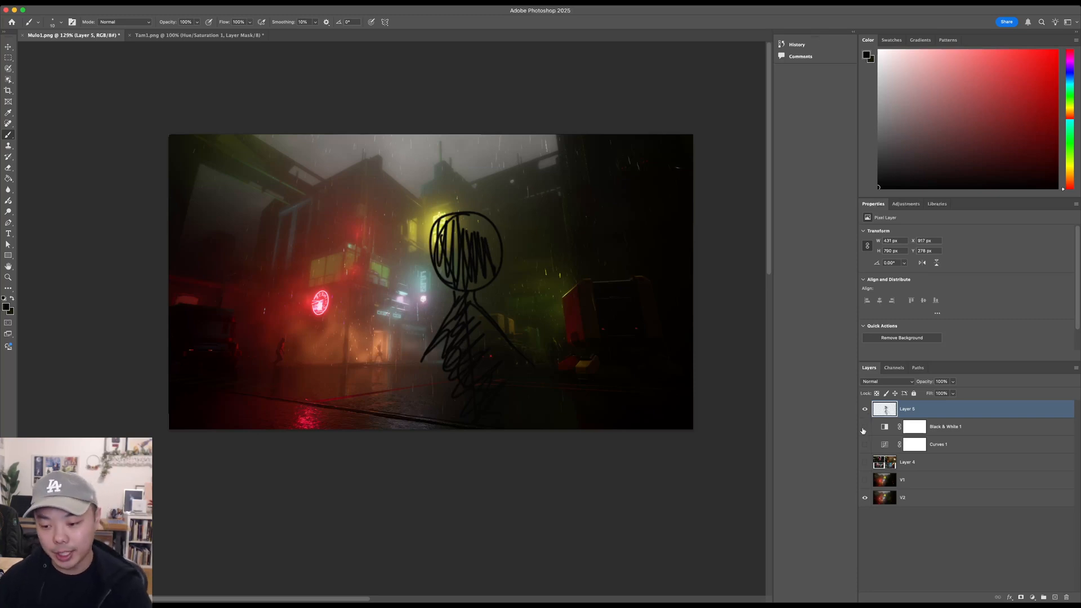
# - Hide the stick-figure layer and compare the scene with the Layer 4 references and with the foreground figure
pyautogui.click(866, 410)
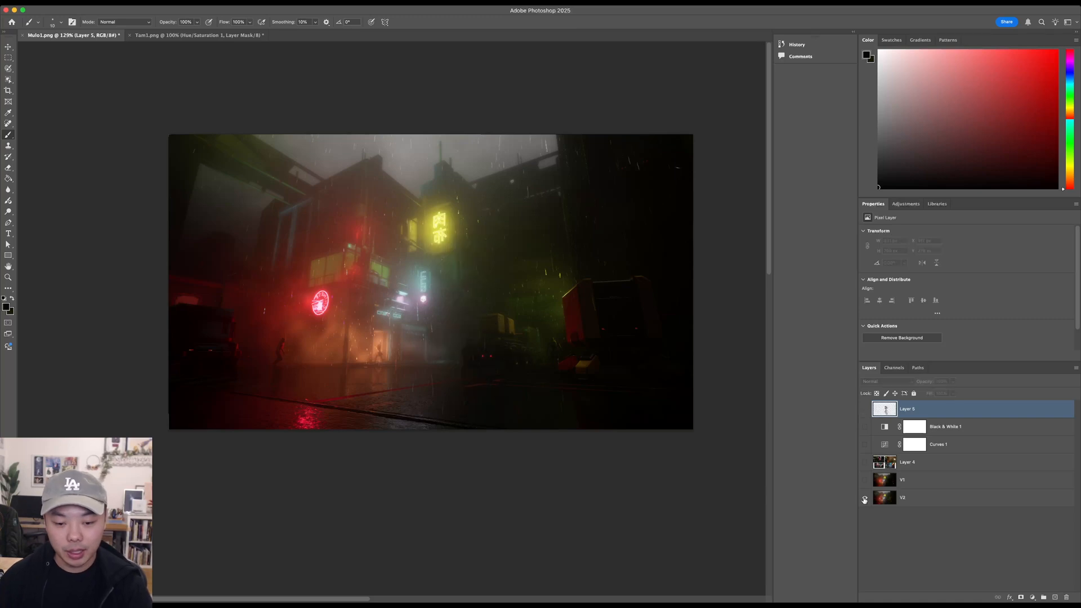
pyautogui.click(866, 463)
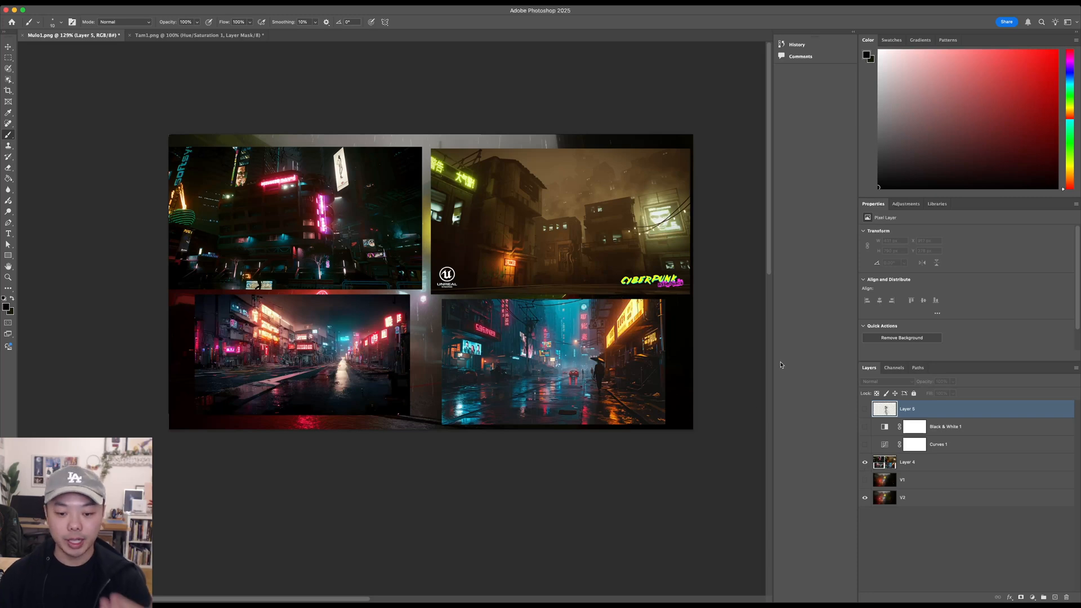
pyautogui.click(866, 464)
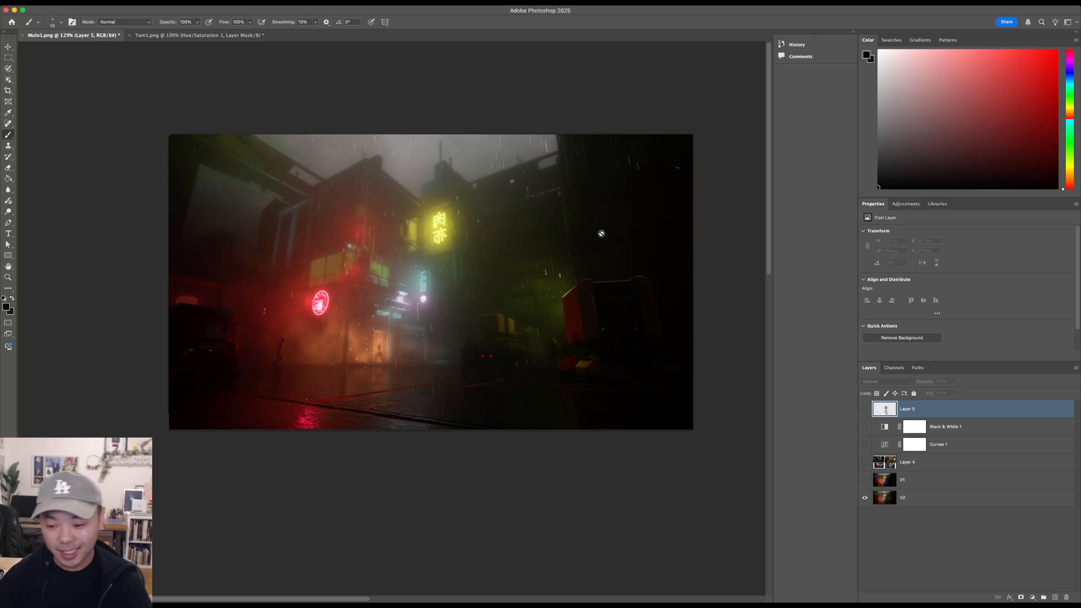
pyautogui.click(865, 409)
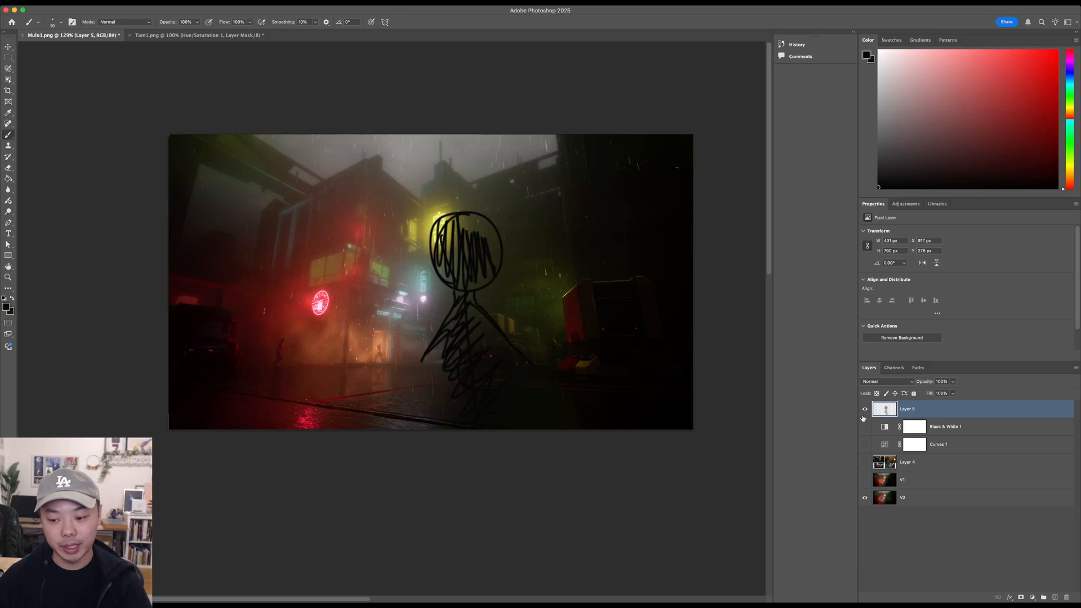
pyautogui.click(865, 410)
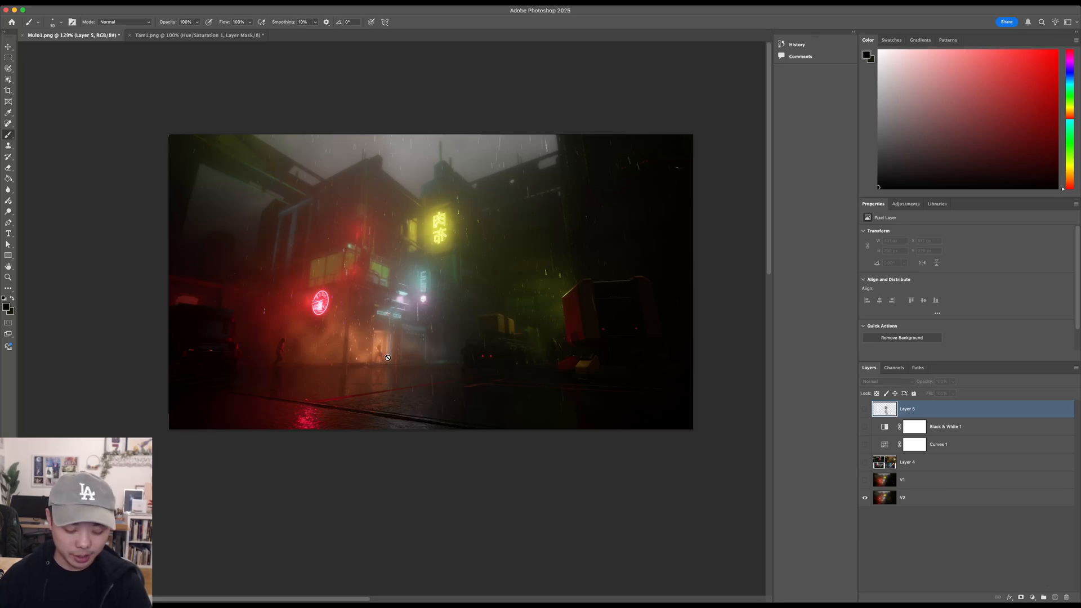
# - Add another new layer on top, try marking the lit doorway with an arrow and a circle, and undo both marks
pyautogui.click(1055, 598)
pyautogui.moveTo(358, 322); pyautogui.dragTo(375, 333)
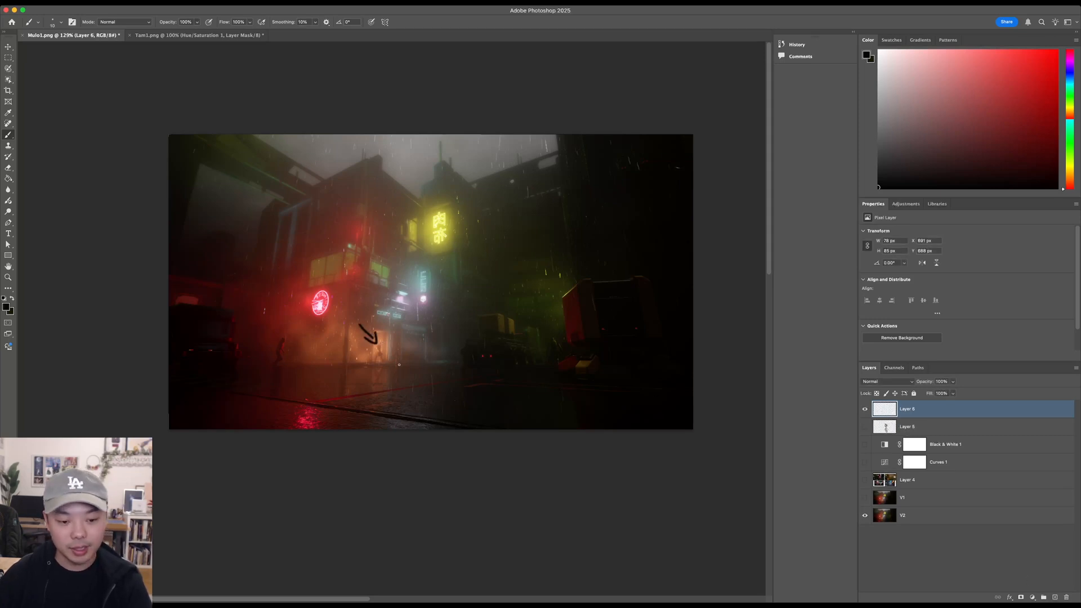
pyautogui.press('super+z')
pyautogui.press('super+z')
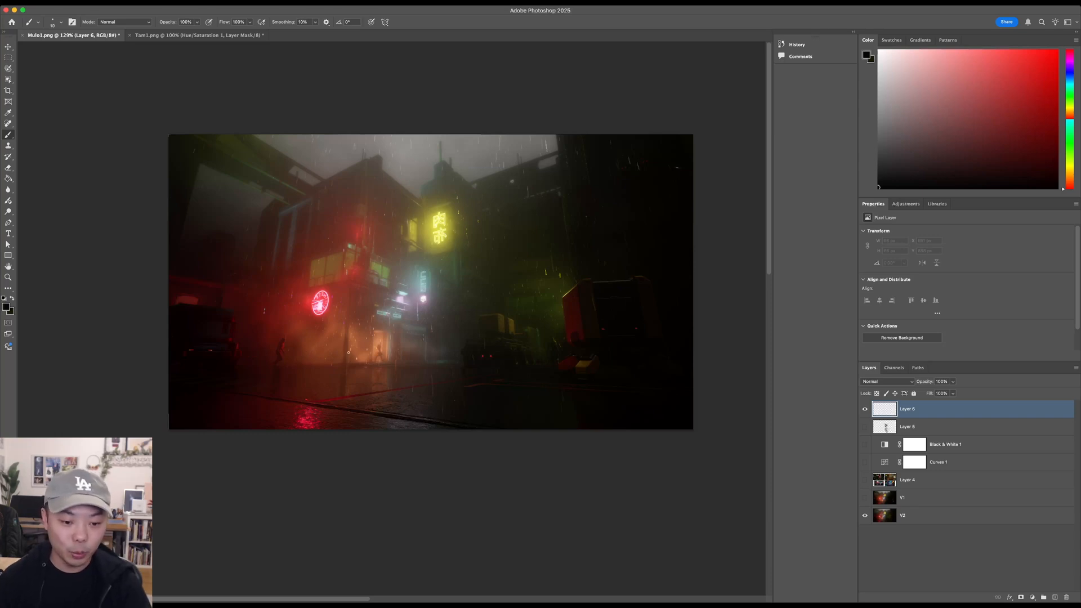
pyautogui.moveTo(377, 331)
pyautogui.mouseDown()
pyautogui.moveTo(371, 356)
pyautogui.moveTo(392, 329)
pyautogui.mouseUp()
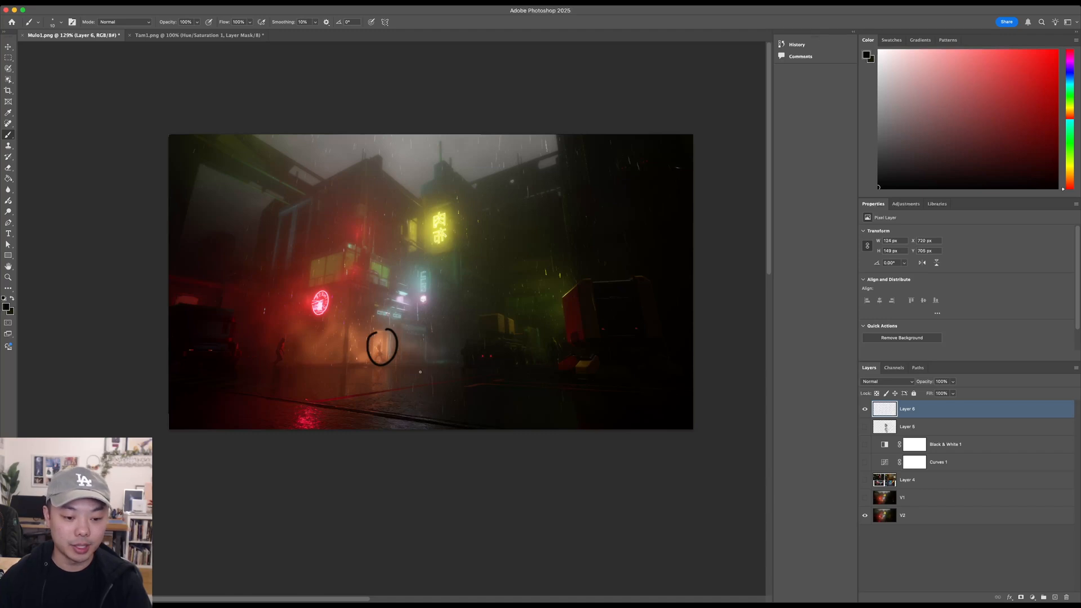
pyautogui.press('super+z')
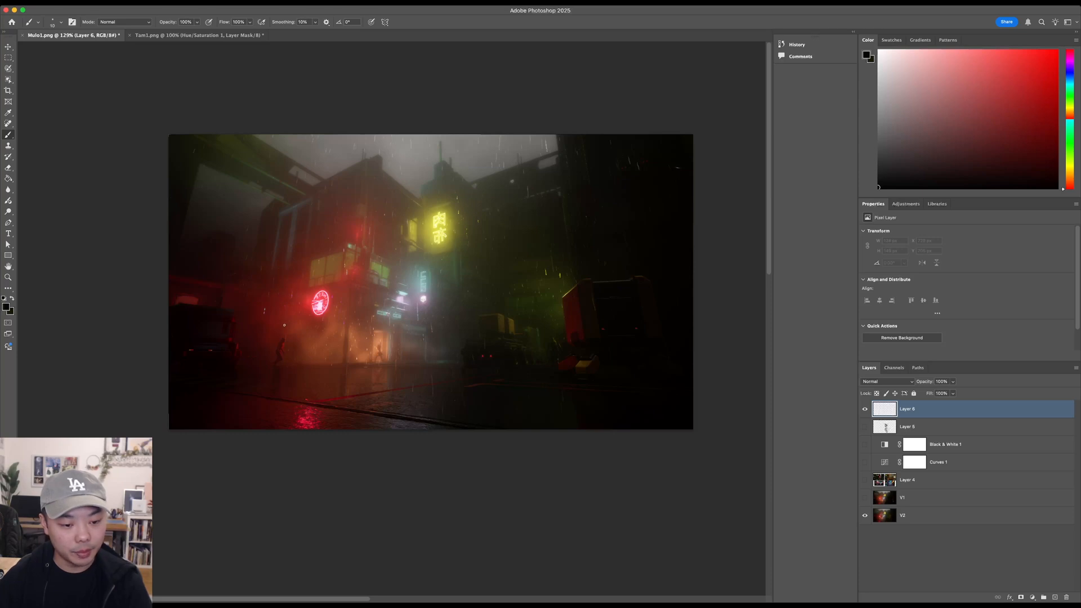
# - Try painting over the small figure in the lit doorway with a near-black colour sampled from the dark ground
pyautogui.press('z')
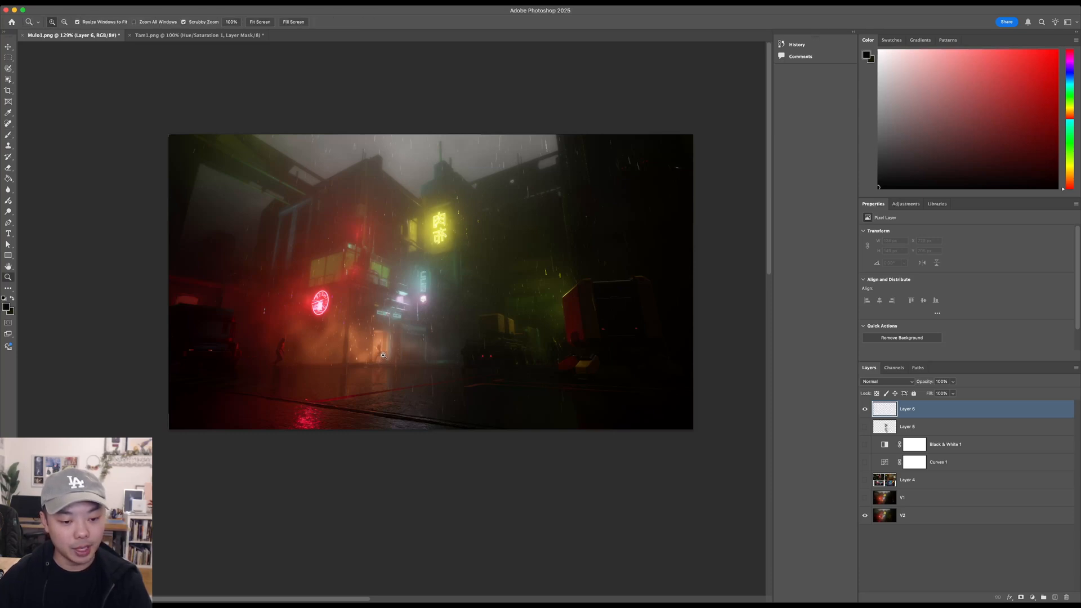
pyautogui.click(383, 356)
pyautogui.click(378, 350)
pyautogui.click(377, 349)
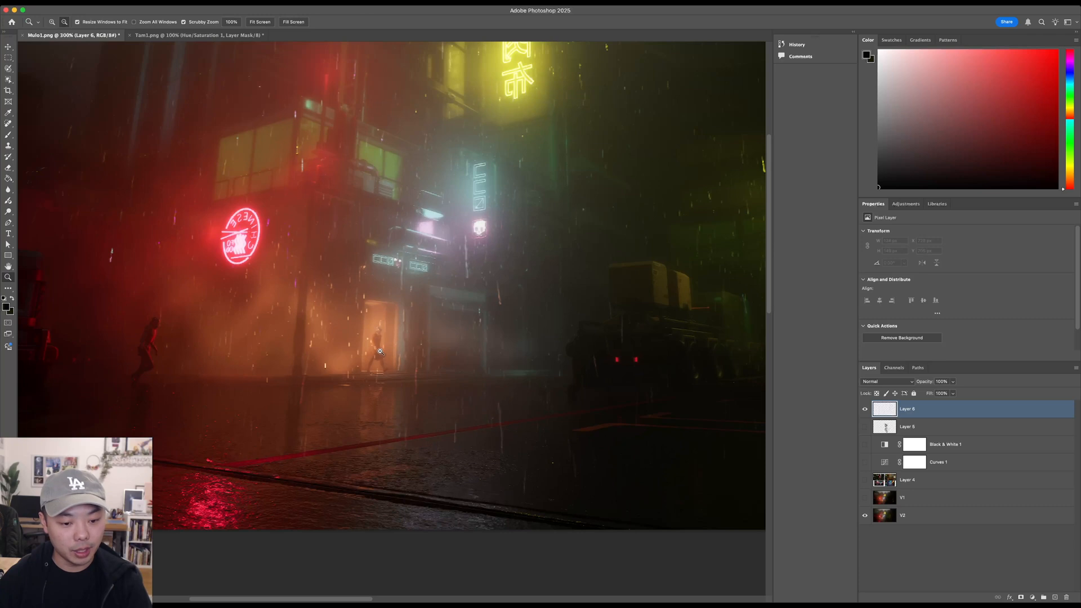
pyautogui.keyDown('alt'); pyautogui.click(378, 361); pyautogui.keyUp('alt')
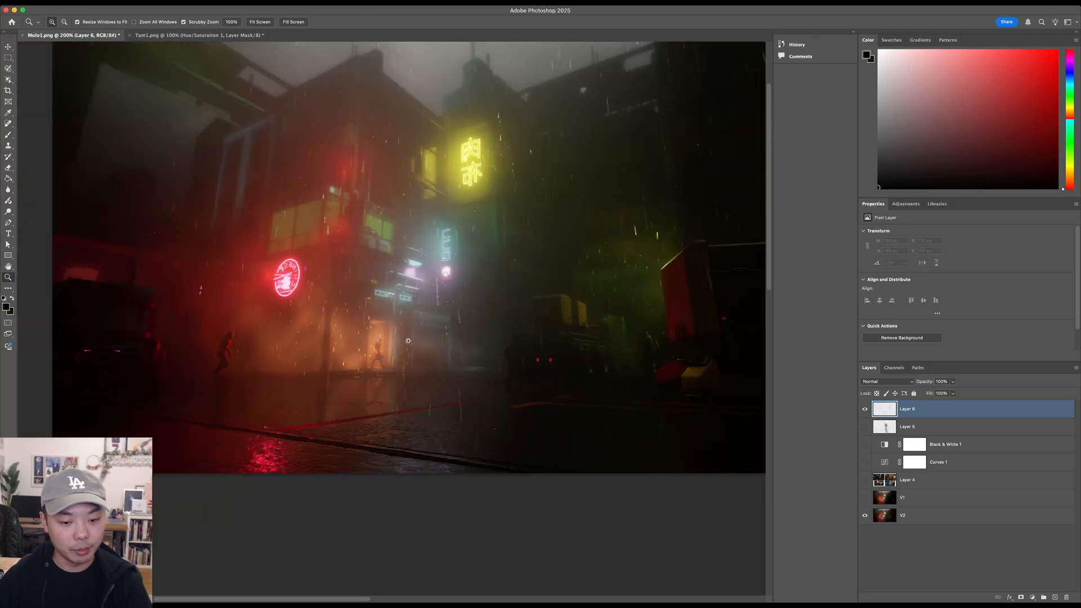
pyautogui.moveTo(414, 326); pyautogui.dragTo(386, 359)
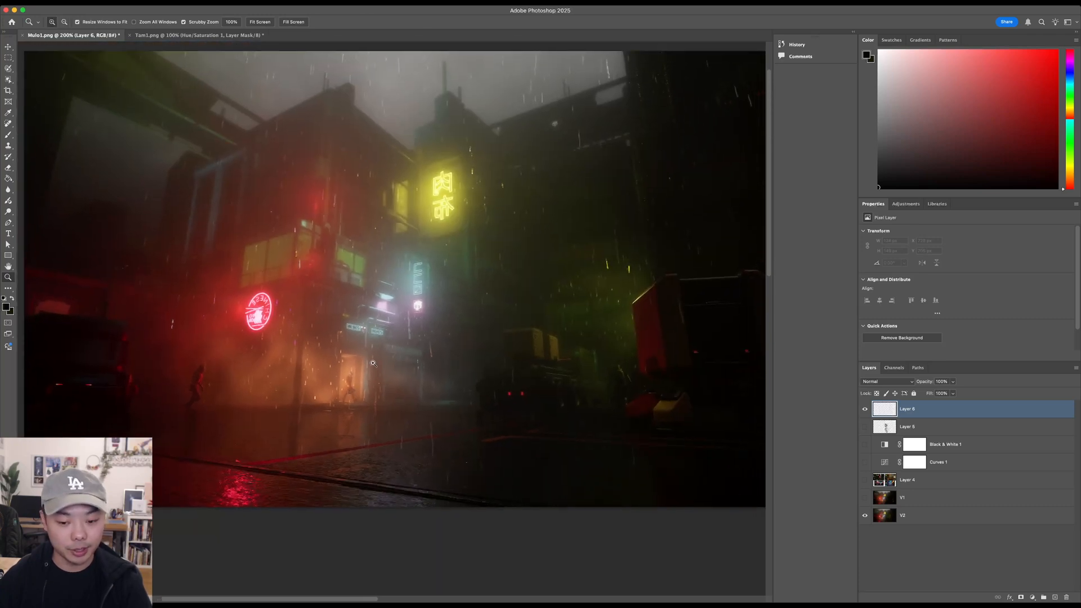
pyautogui.press('b')
pyautogui.keyDown('alt'); pyautogui.click(589, 422); pyautogui.keyUp('alt')
pyautogui.moveTo(348, 381); pyautogui.dragTo(349, 384)
pyautogui.press('super+z')
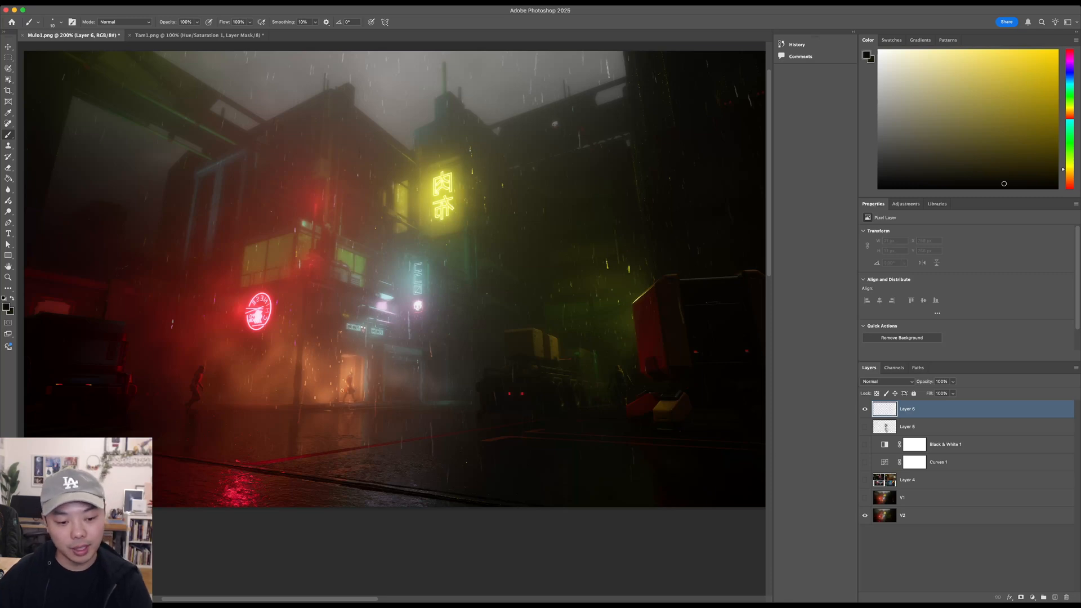
# - Paint the small walking figure in the lit doorway as a dark silhouette, using brown and near-black tones sampled from the image
pyautogui.keyDown('alt'); pyautogui.click(364, 398); pyautogui.keyUp('alt')
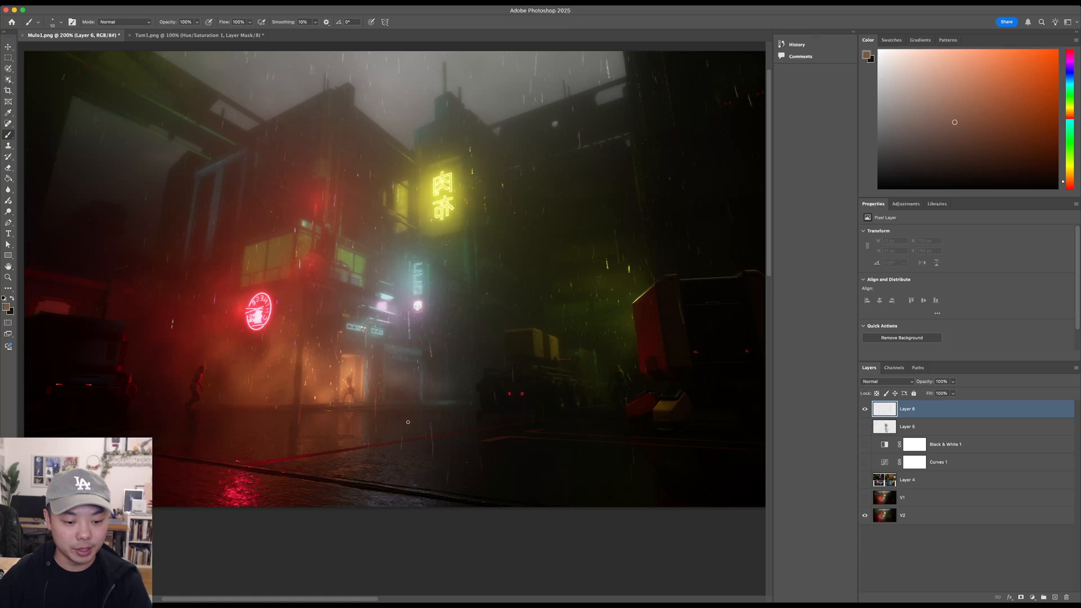
pyautogui.keyDown('alt'); pyautogui.click(355, 410); pyautogui.keyUp('alt')
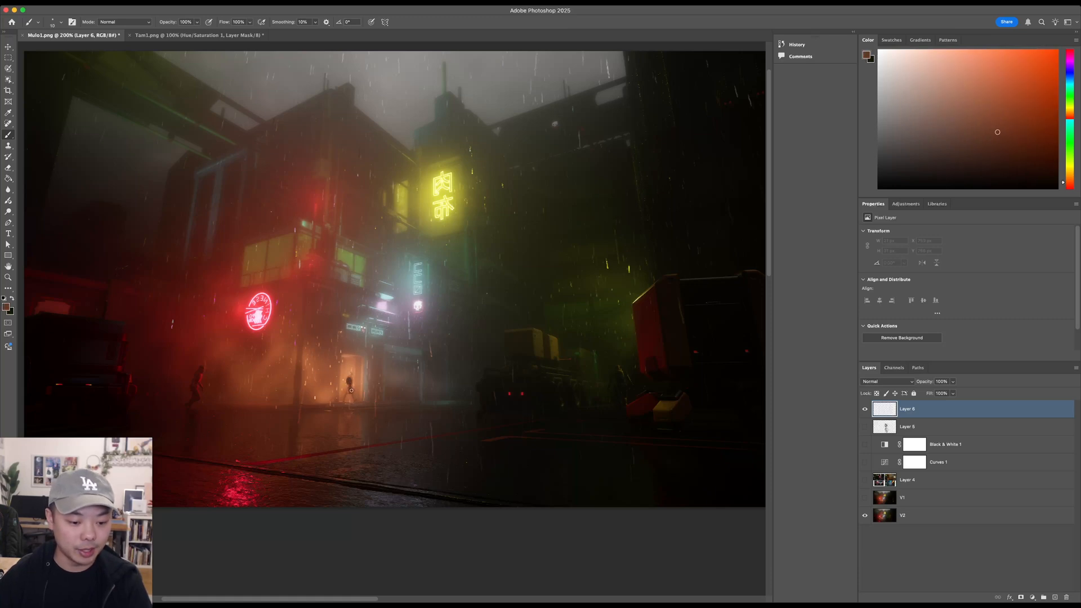
pyautogui.moveTo(350, 394); pyautogui.dragTo(345, 399)
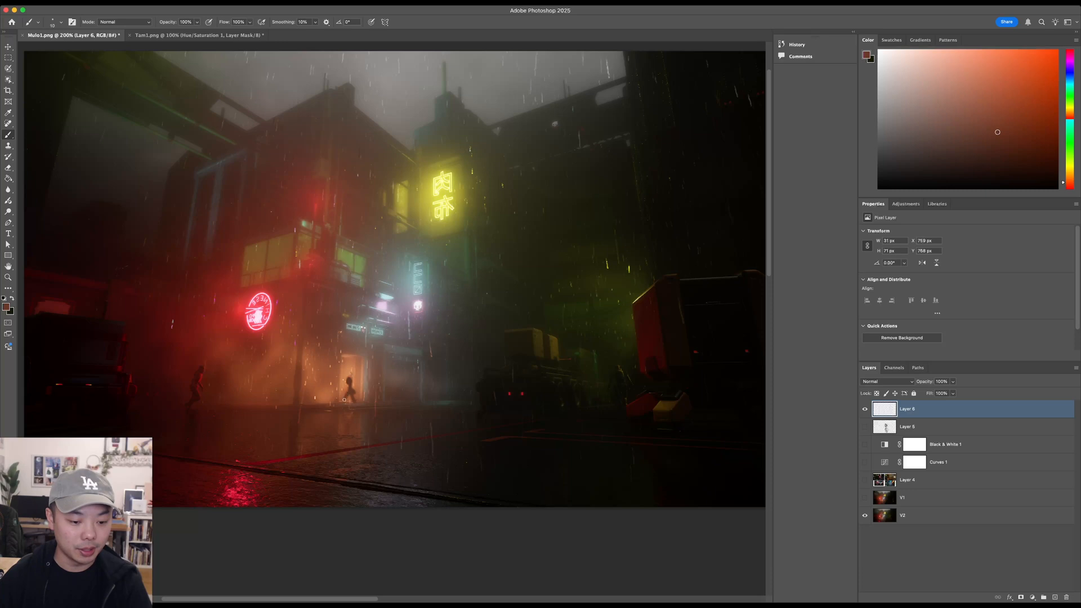
pyautogui.keyDown('alt'); pyautogui.click(339, 390); pyautogui.keyUp('alt')
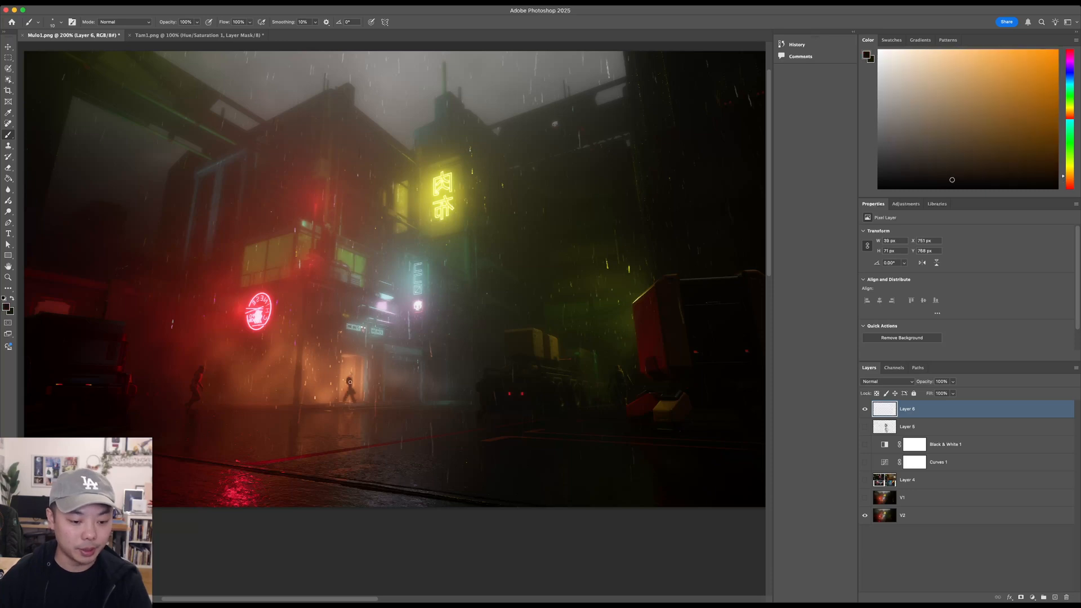
pyautogui.moveTo(348, 383); pyautogui.dragTo(344, 398)
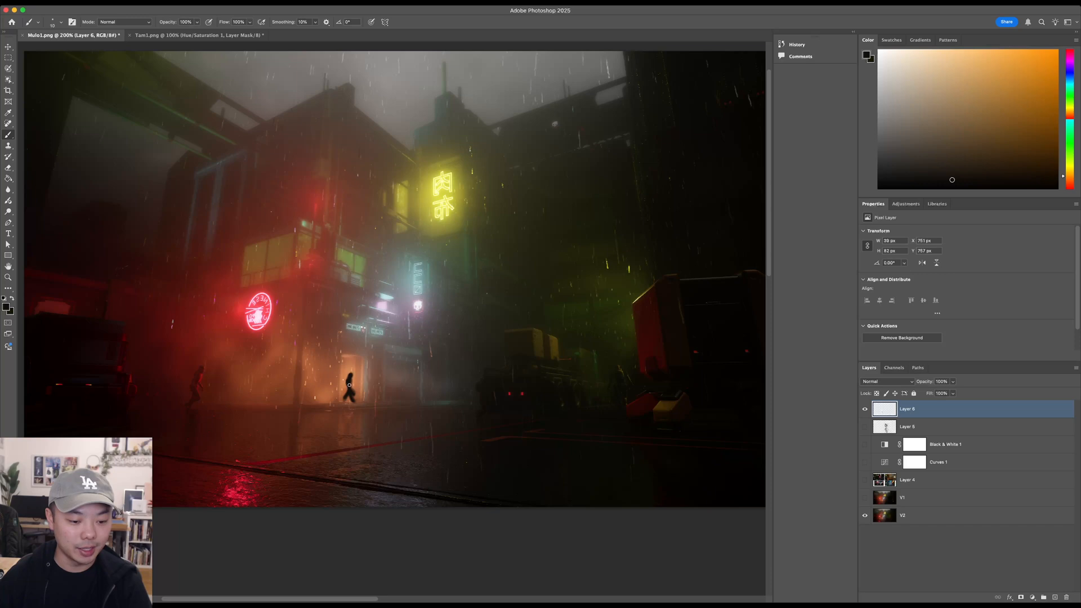
# - Touch up the legs of the dark walking silhouette in the doorway and hide its Layer 6
pyautogui.moveTo(350, 397); pyautogui.dragTo(343, 400)
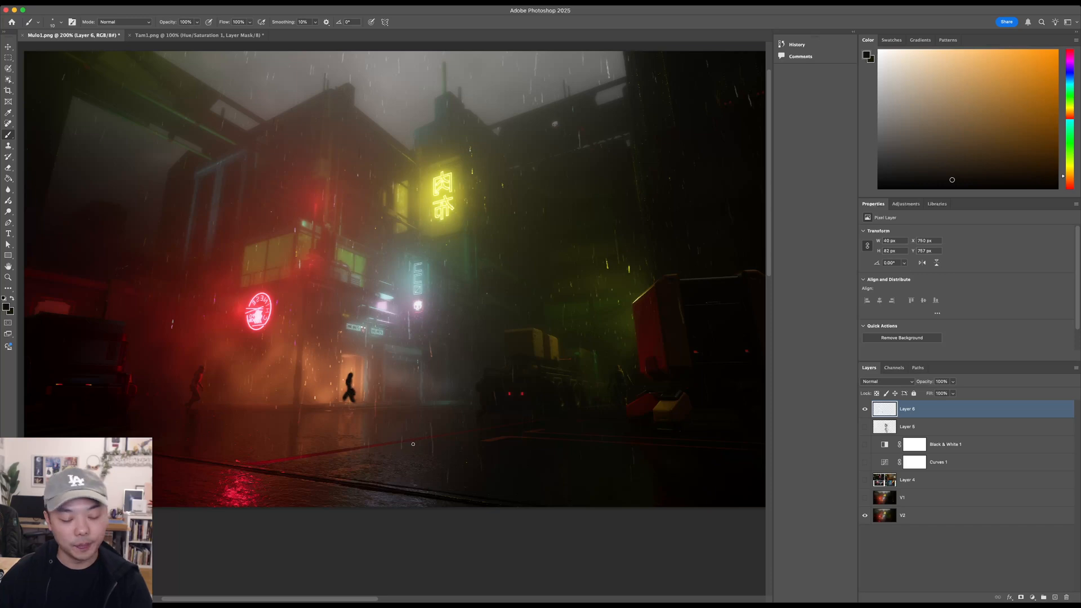
pyautogui.keyDown('alt'); pyautogui.click(392, 420); pyautogui.keyUp('alt')
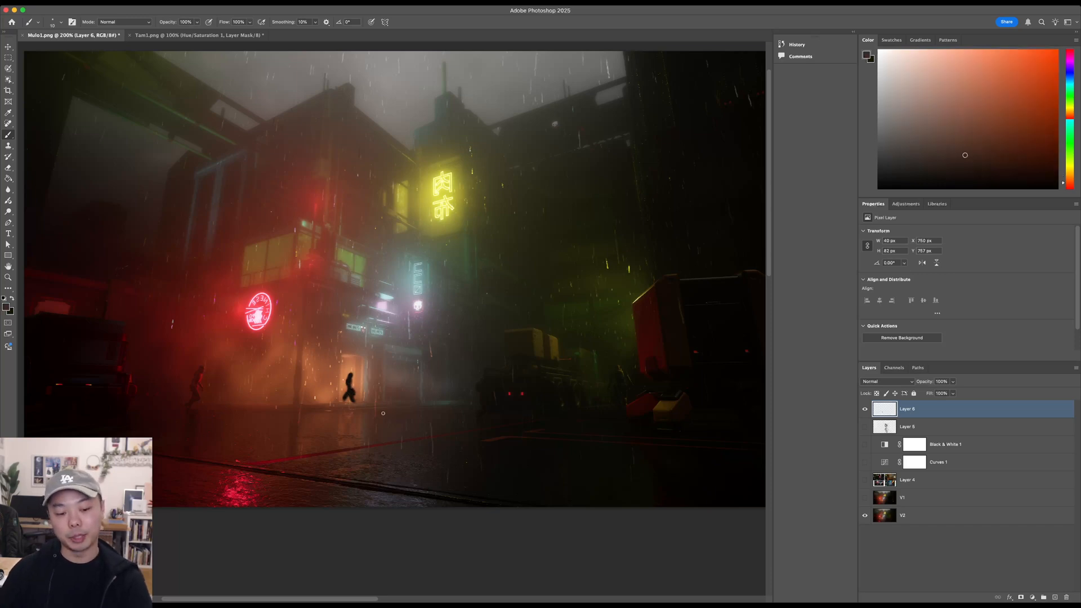
pyautogui.click(865, 408)
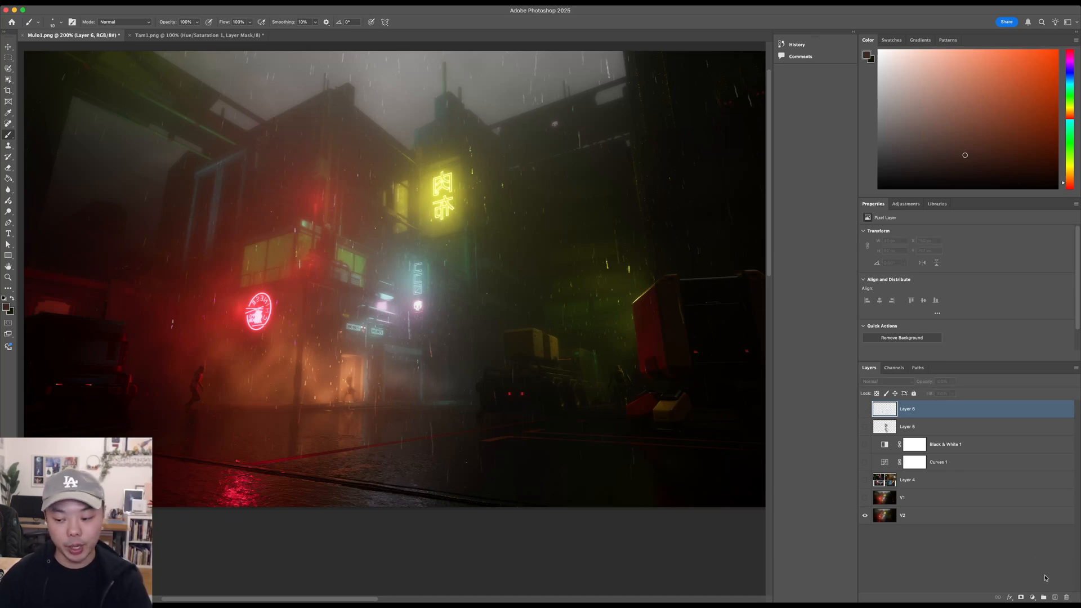
# - Add a new layer and draw loose brown loops around the yellow sign and the surrounding rooftops
pyautogui.click(1055, 596)
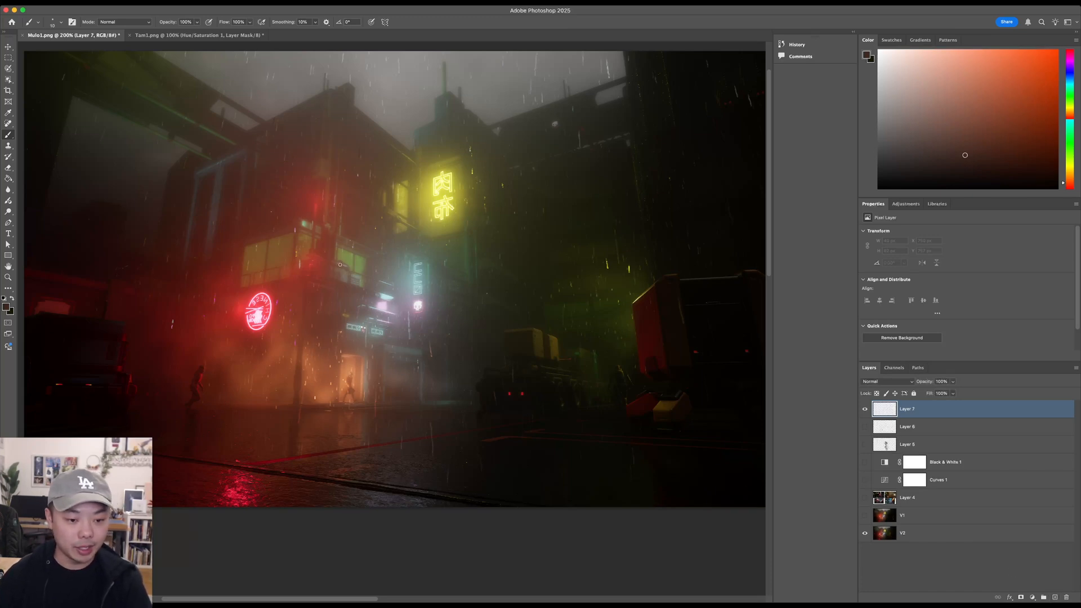
pyautogui.moveTo(335, 270)
pyautogui.mouseDown()
pyautogui.moveTo(346, 198)
pyautogui.moveTo(439, 134)
pyautogui.moveTo(474, 169)
pyautogui.moveTo(481, 206)
pyautogui.moveTo(386, 283)
pyautogui.moveTo(354, 288)
pyautogui.mouseUp()
pyautogui.moveTo(333, 252)
pyautogui.mouseDown()
pyautogui.moveTo(302, 192)
pyautogui.moveTo(320, 139)
pyautogui.moveTo(374, 112)
pyautogui.moveTo(544, 124)
pyautogui.mouseUp()
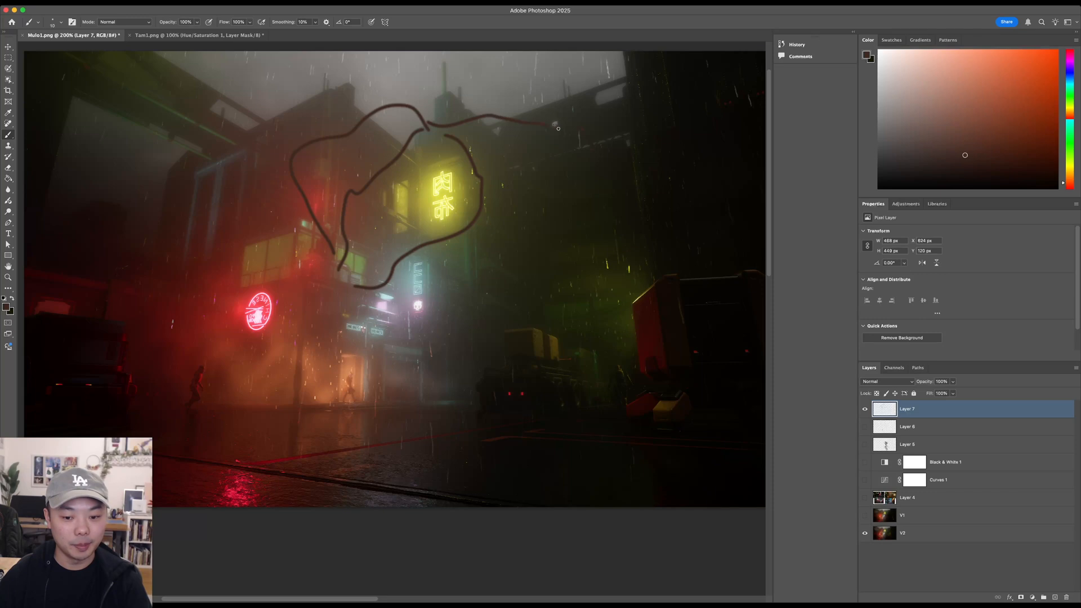
pyautogui.moveTo(544, 185)
pyautogui.mouseDown()
pyautogui.moveTo(415, 235)
pyautogui.moveTo(326, 237)
pyautogui.mouseUp()
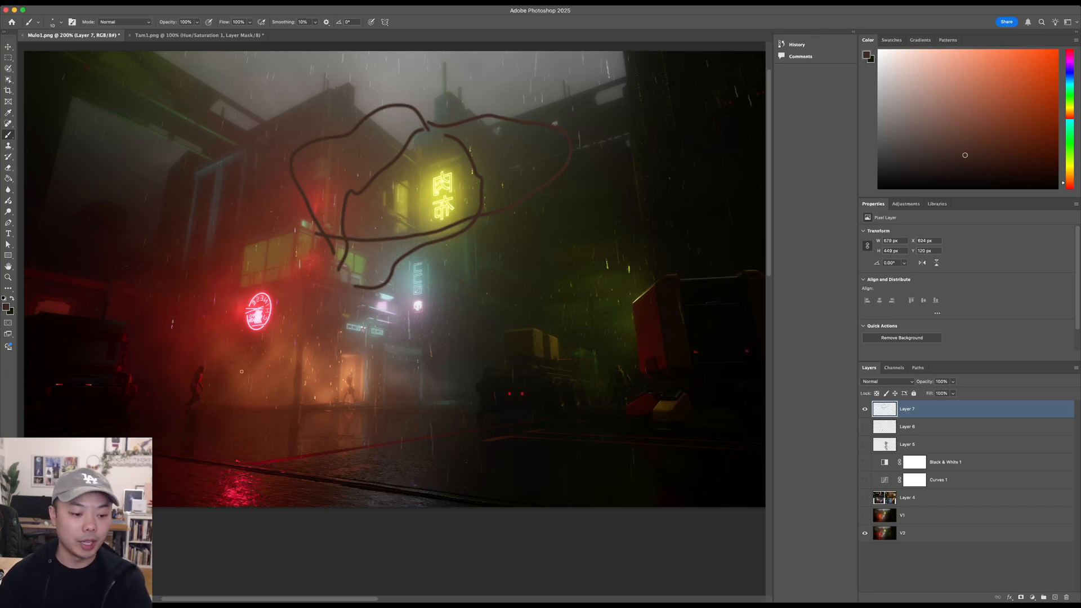
# - Try circling the running figure below the red neon sign and marking its direction with an arrow, undoing both marks
pyautogui.moveTo(194, 360)
pyautogui.mouseDown()
pyautogui.moveTo(221, 373)
pyautogui.moveTo(207, 352)
pyautogui.mouseUp()
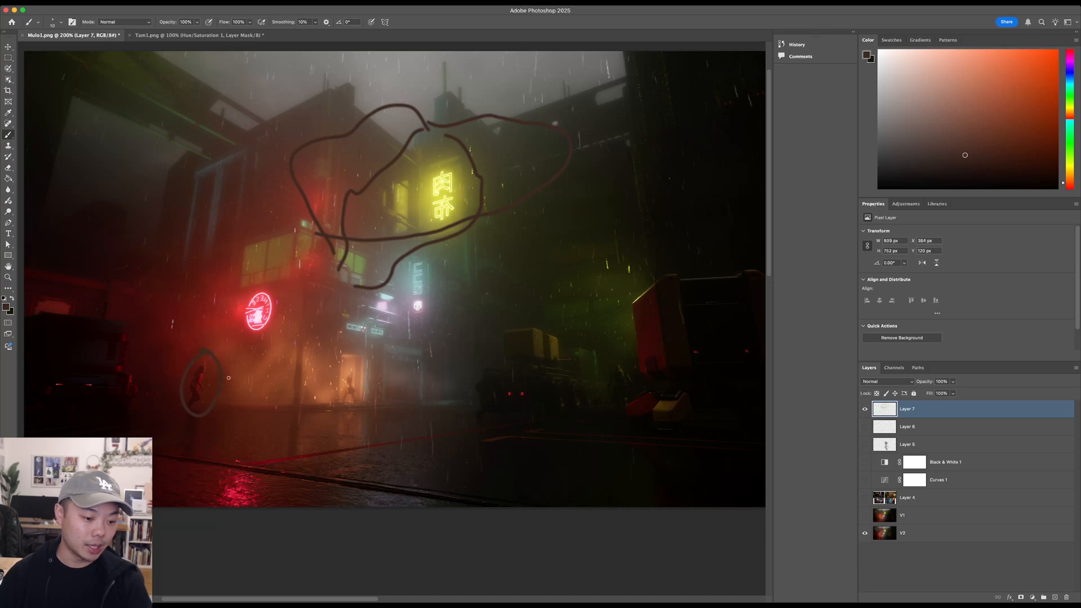
pyautogui.press('super+z')
pyautogui.moveTo(218, 384)
pyautogui.mouseDown()
pyautogui.moveTo(256, 385)
pyautogui.moveTo(264, 373)
pyautogui.mouseUp()
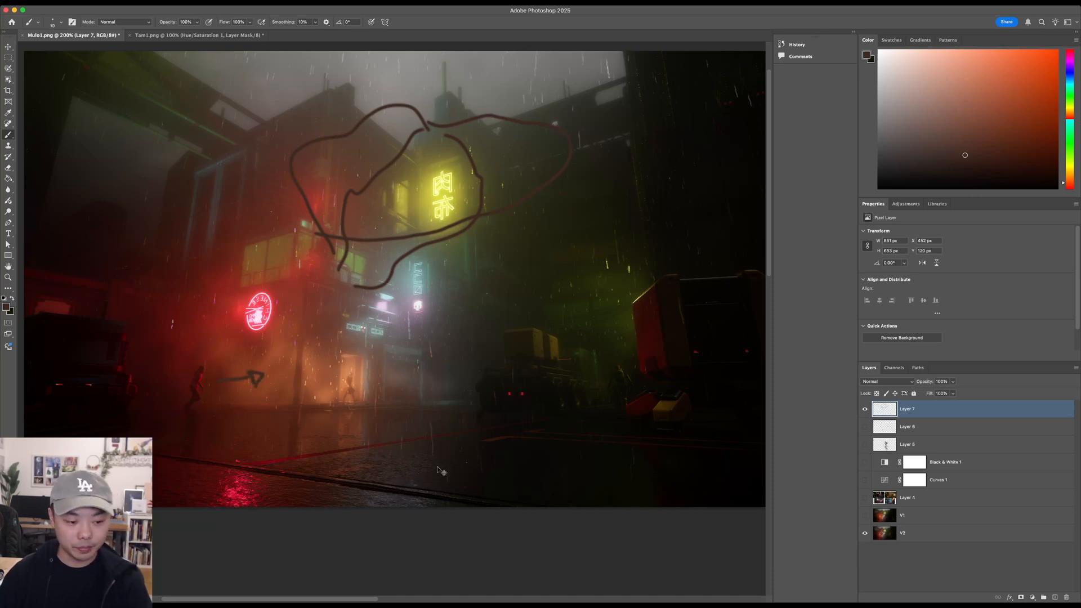
pyautogui.press('super+z')
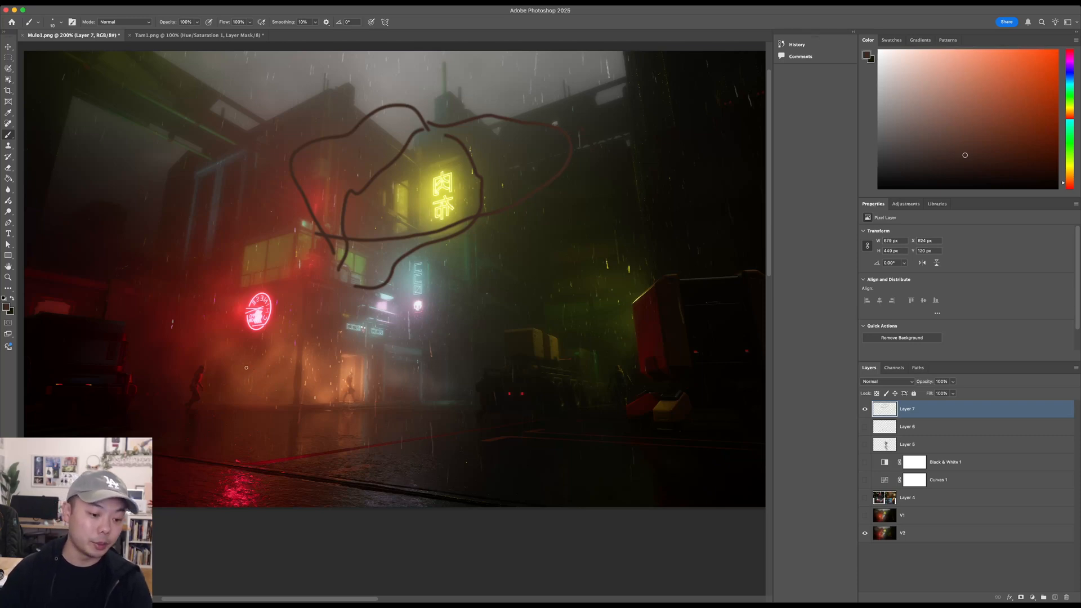
# - Try white brush strokes around the running figure and a short white arrow beside it, and undo the marks
pyautogui.moveTo(234, 361); pyautogui.dragTo(222, 363)
pyautogui.press('super+z')
pyautogui.press('super+z')
pyautogui.press('d')
pyautogui.press('x')
pyautogui.moveTo(218, 348)
pyautogui.mouseDown()
pyautogui.moveTo(199, 345)
pyautogui.moveTo(210, 356)
pyautogui.moveTo(185, 402)
pyautogui.moveTo(190, 358)
pyautogui.moveTo(206, 367)
pyautogui.moveTo(202, 395)
pyautogui.moveTo(211, 389)
pyautogui.mouseUp()
pyautogui.press('super+z')
pyautogui.press('super+z')
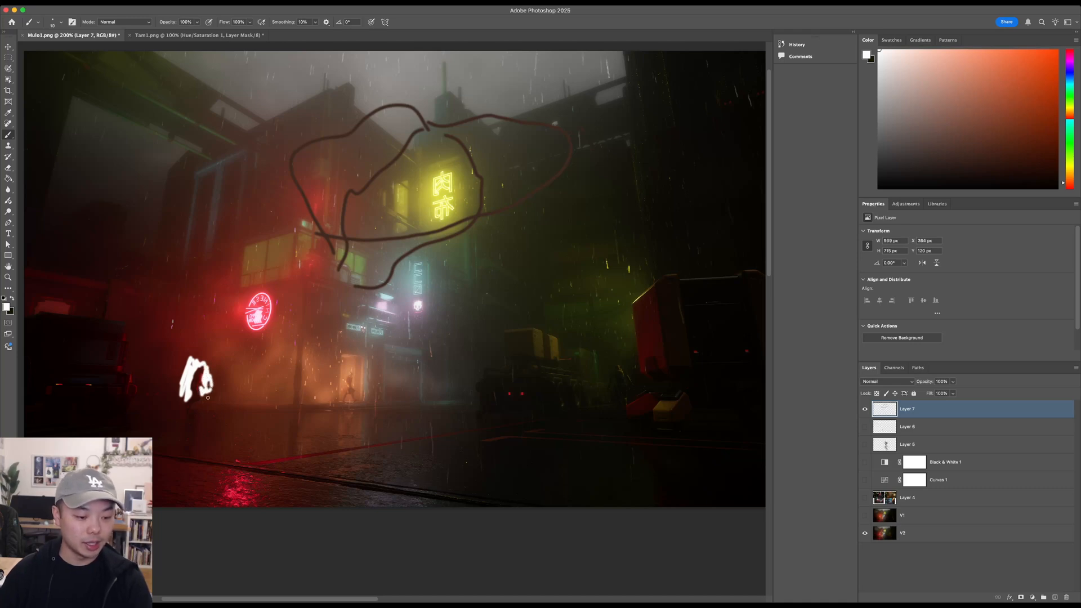
pyautogui.press('super+z')
pyautogui.press('super+z')
pyautogui.press('super+z')
pyautogui.press('super+z')
pyautogui.press('super+z')
pyautogui.press('super+z')
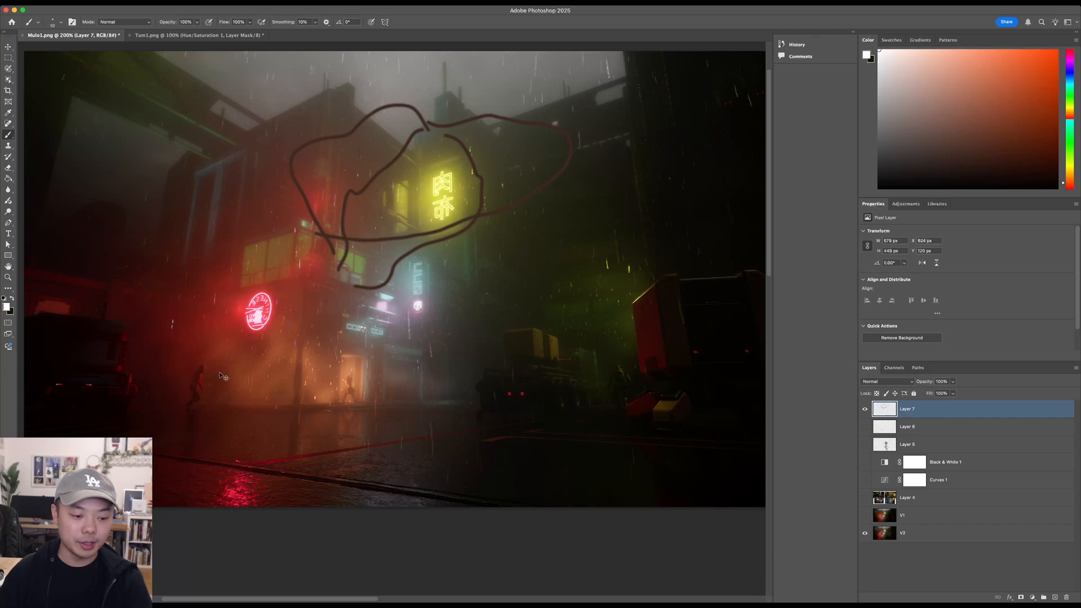
pyautogui.moveTo(211, 365); pyautogui.dragTo(227, 370)
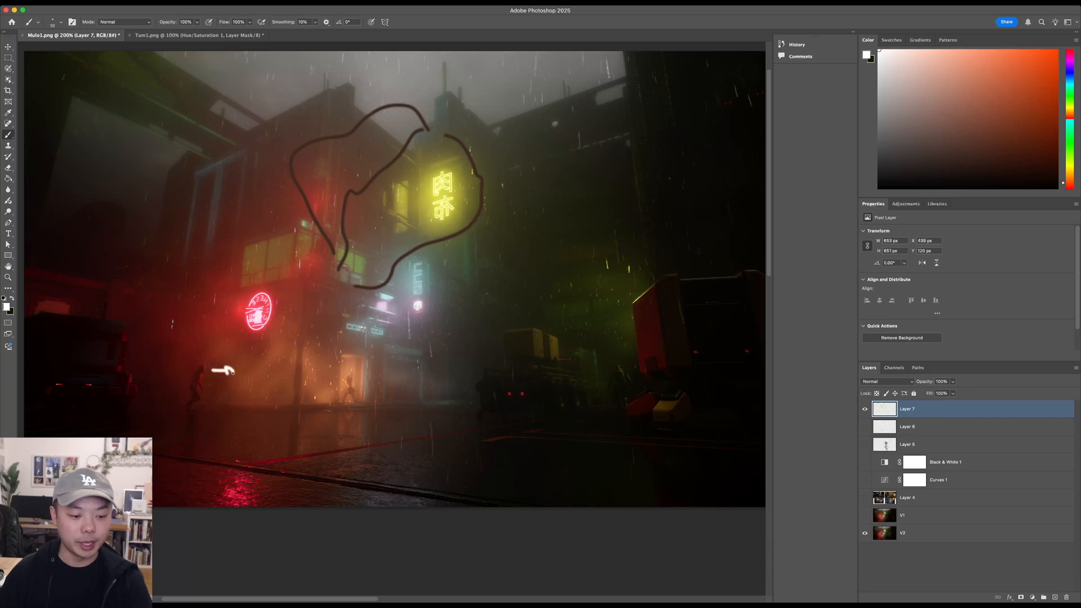
pyautogui.press('super+z')
# - Hide the Layer 7 markup, sample a dark grey from the scene, and show the Layer 4 references
pyautogui.click(866, 410)
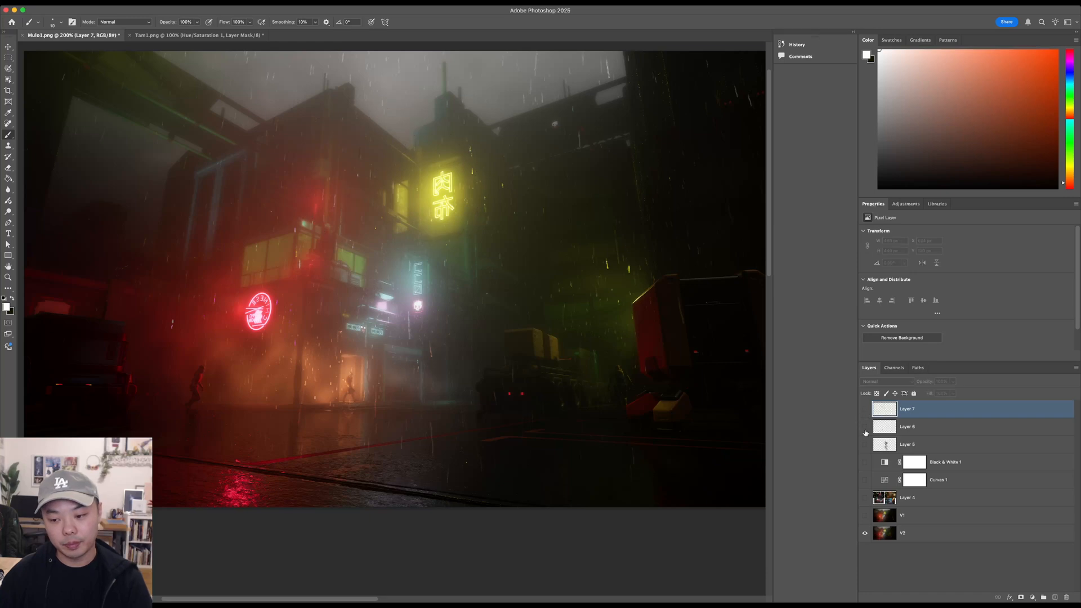
pyautogui.keyDown('alt'); pyautogui.click(435, 325); pyautogui.keyUp('alt')
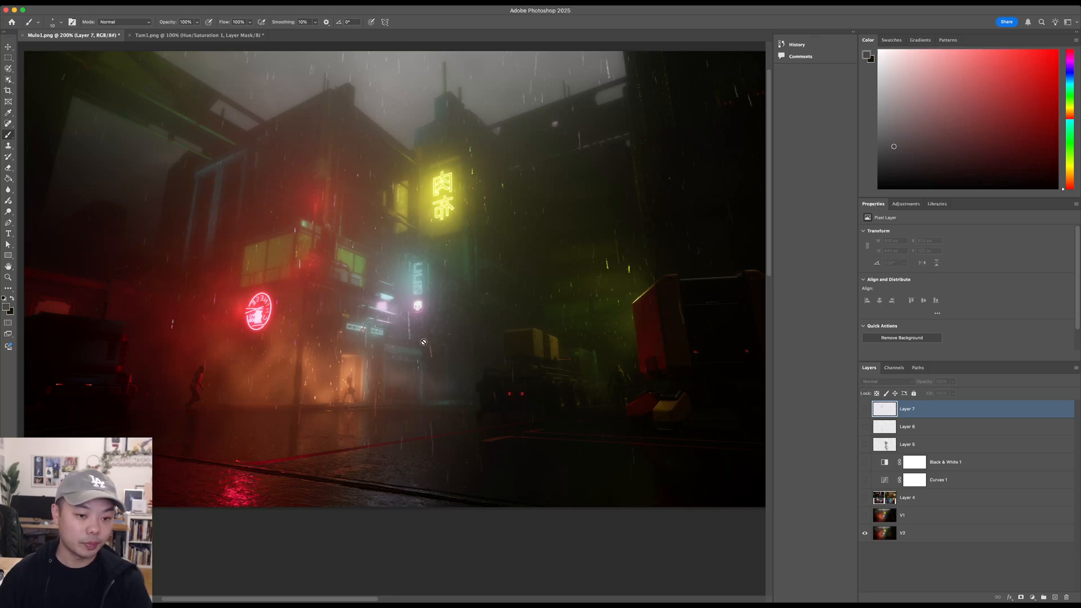
pyautogui.click(865, 498)
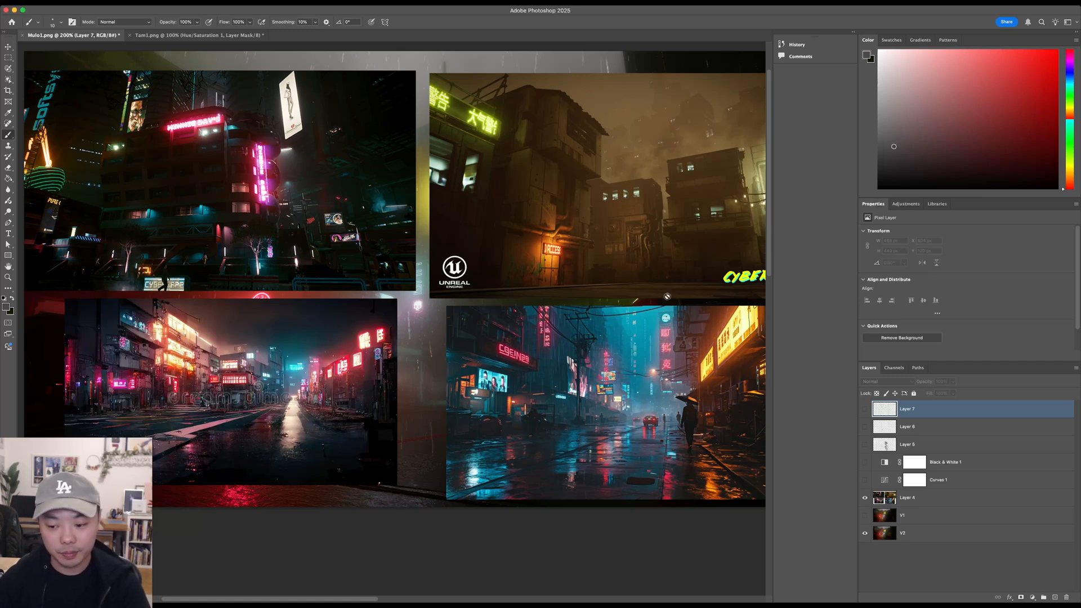
# - Add a new layer on top for marking up the references and choose a bright red brush colour
pyautogui.click(1055, 597)
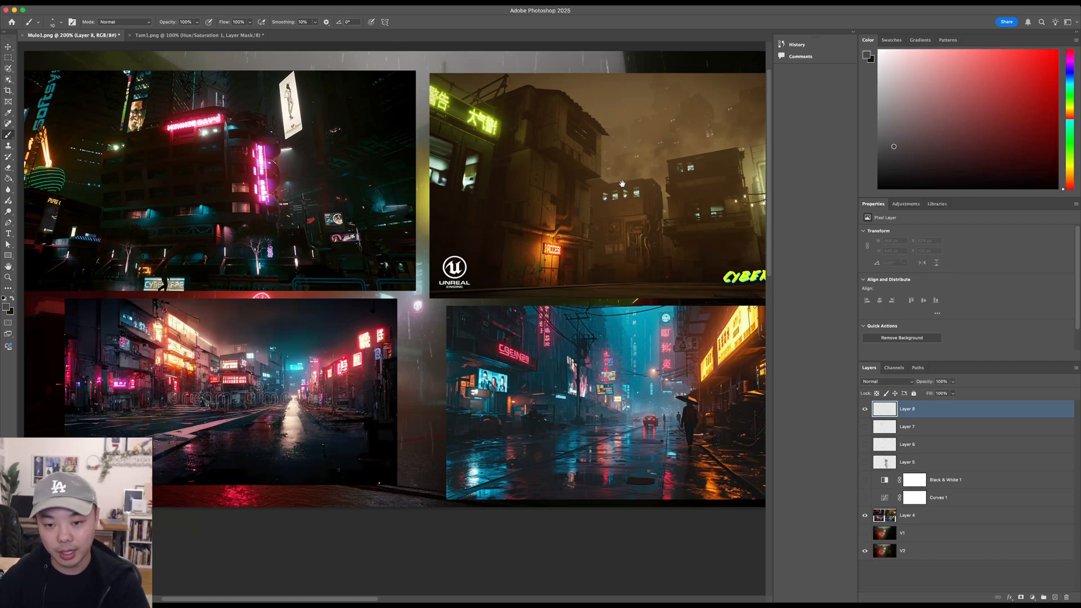
pyautogui.scroll(3, 471, 159)
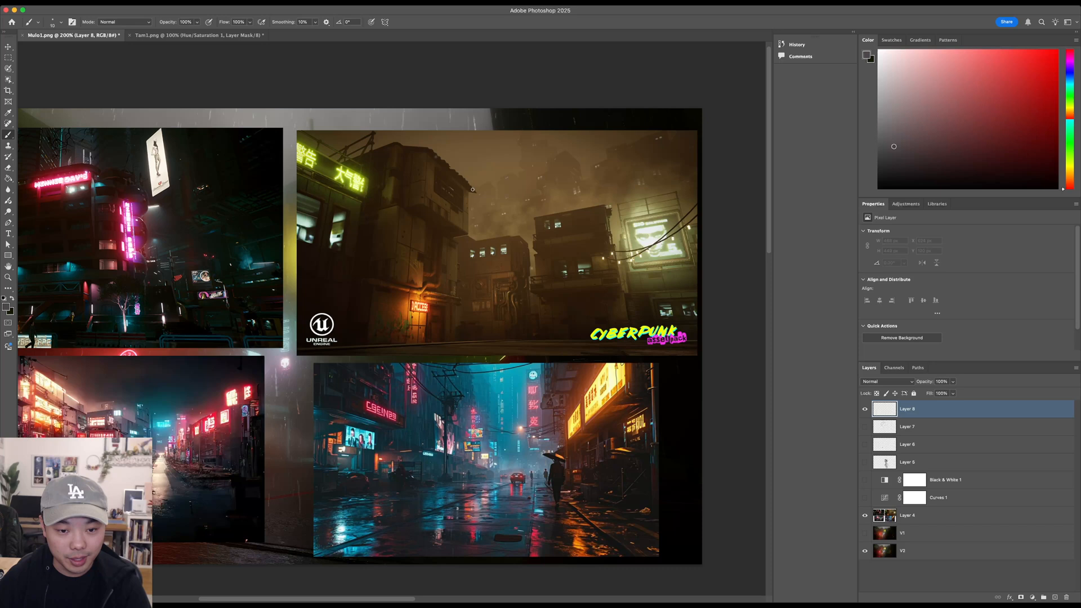
pyautogui.click(1057, 57)
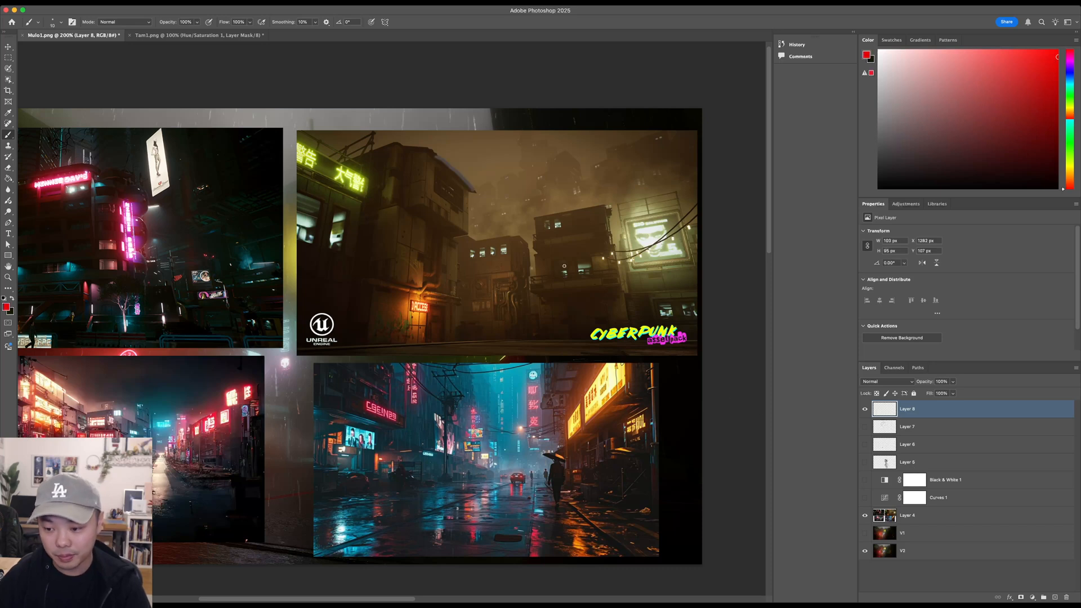
# - Trace the foreground rooflines and the hazy distant skyline in red on the brown cyberpunk reference, and undo the red lines
pyautogui.moveTo(445, 160)
pyautogui.mouseDown()
pyautogui.moveTo(472, 193)
pyautogui.moveTo(468, 230)
pyautogui.moveTo(516, 236)
pyautogui.moveTo(542, 218)
pyautogui.mouseUp()
pyautogui.moveTo(633, 205); pyautogui.dragTo(701, 201)
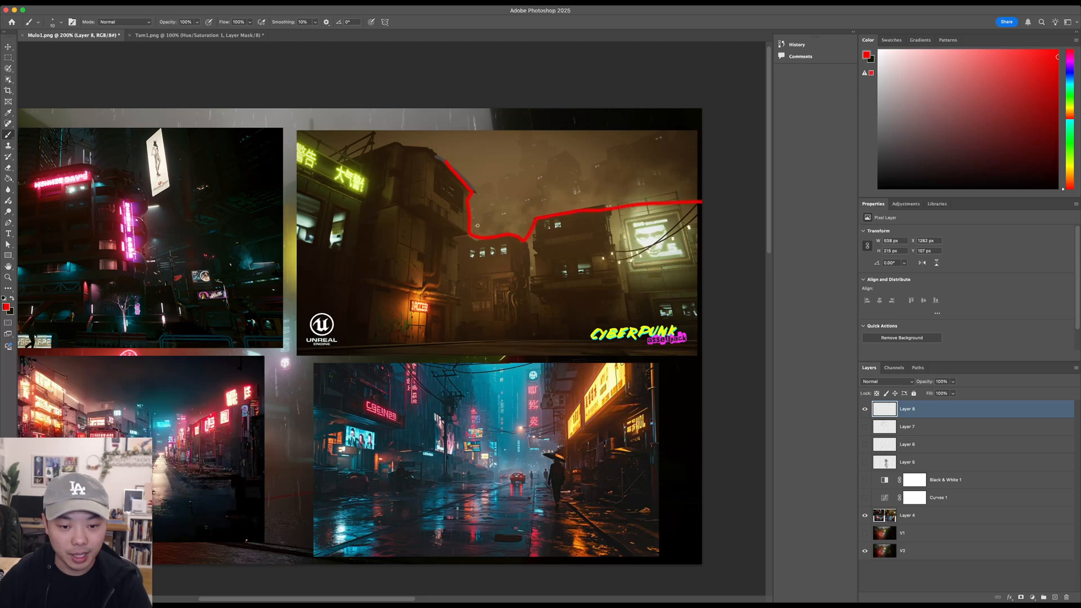
pyautogui.moveTo(477, 225)
pyautogui.mouseDown()
pyautogui.moveTo(519, 214)
pyautogui.moveTo(551, 159)
pyautogui.moveTo(589, 165)
pyautogui.moveTo(673, 136)
pyautogui.mouseUp()
pyautogui.moveTo(478, 205)
pyautogui.mouseDown()
pyautogui.moveTo(516, 168)
pyautogui.moveTo(548, 159)
pyautogui.mouseUp()
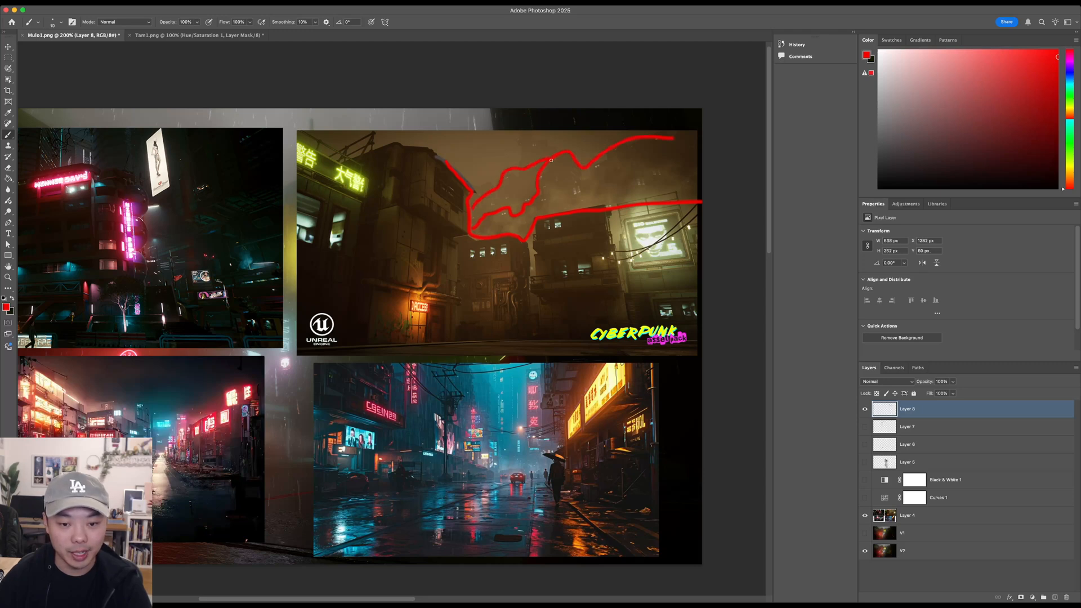
pyautogui.press('super+z')
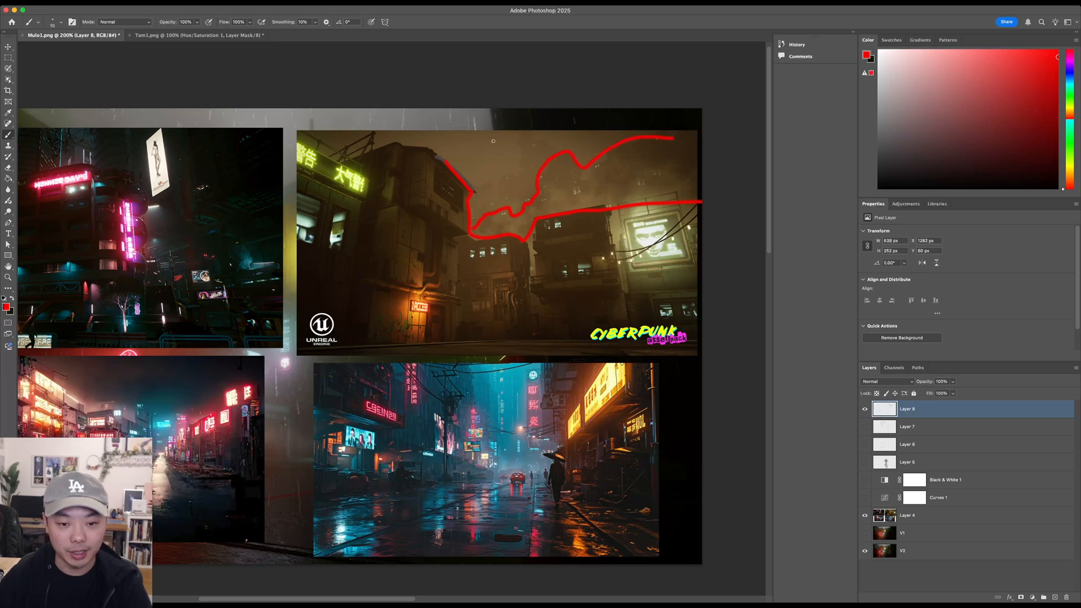
pyautogui.moveTo(488, 160)
pyautogui.mouseDown()
pyautogui.moveTo(479, 166)
pyautogui.moveTo(503, 158)
pyautogui.mouseUp()
pyautogui.press('super+z')
pyautogui.press('super+z')
pyautogui.press('super+z')
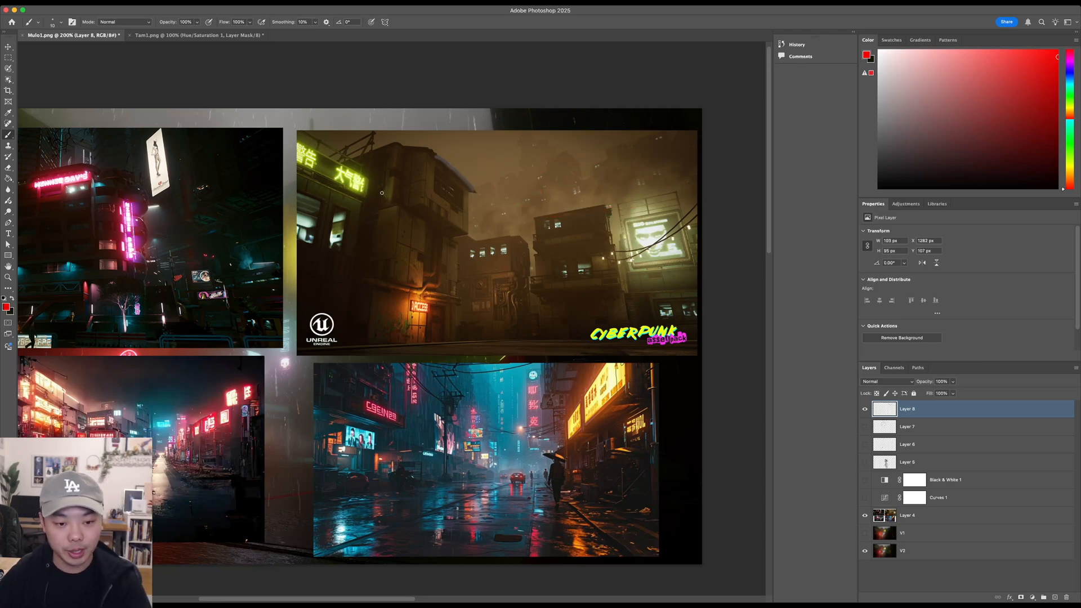
# - Hide the Layer 8 markup and the Layer 4 references to return to the rainy street scene
pyautogui.hscroll(-2, 577, 314)
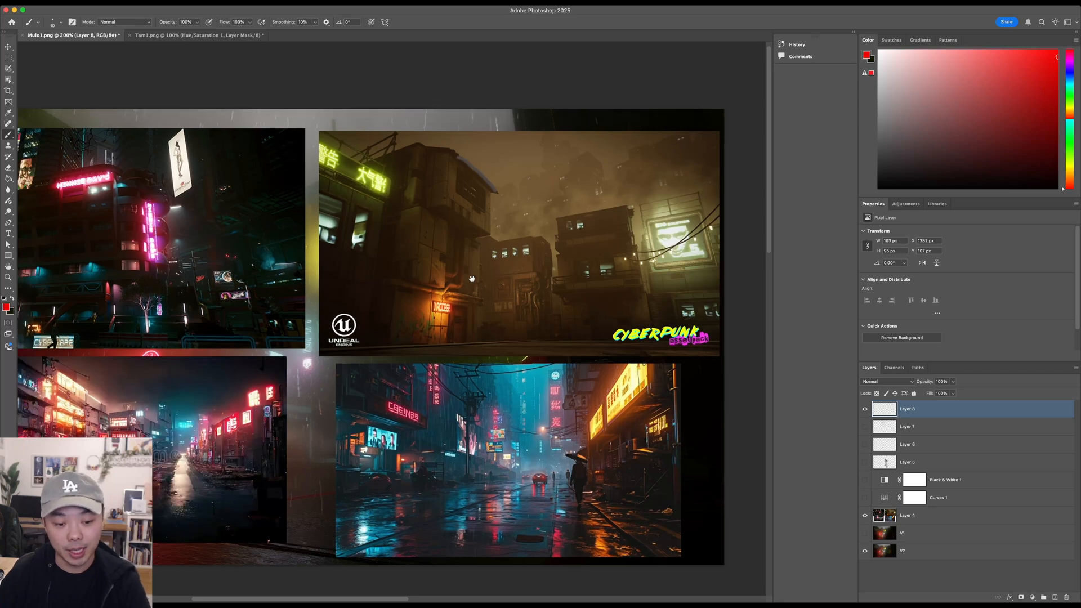
pyautogui.click(865, 409)
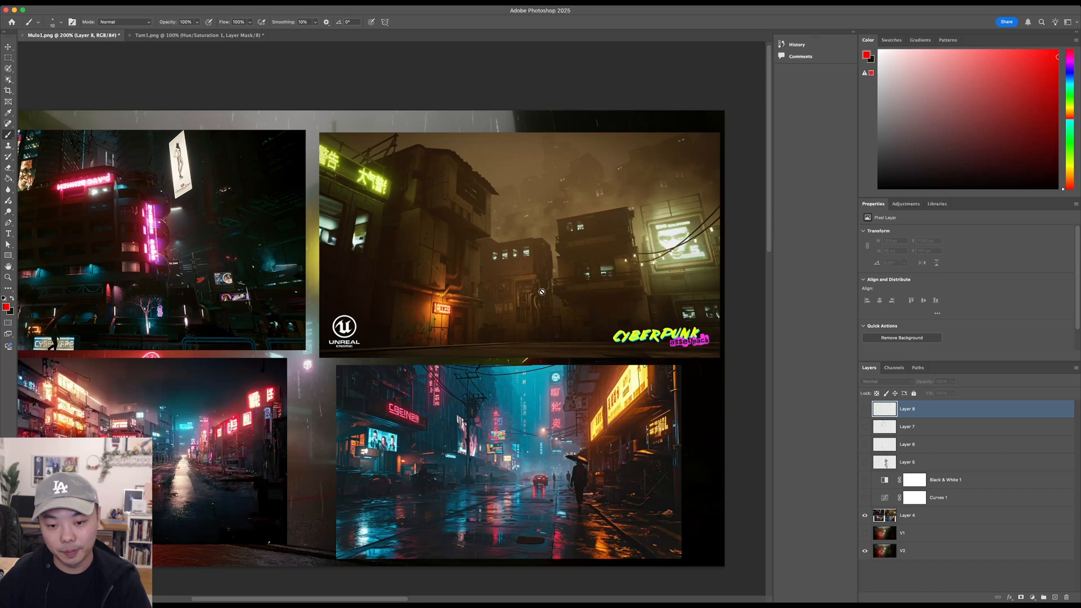
pyautogui.scroll(-1, 577, 290)
pyautogui.hscroll(-2, 577, 290)
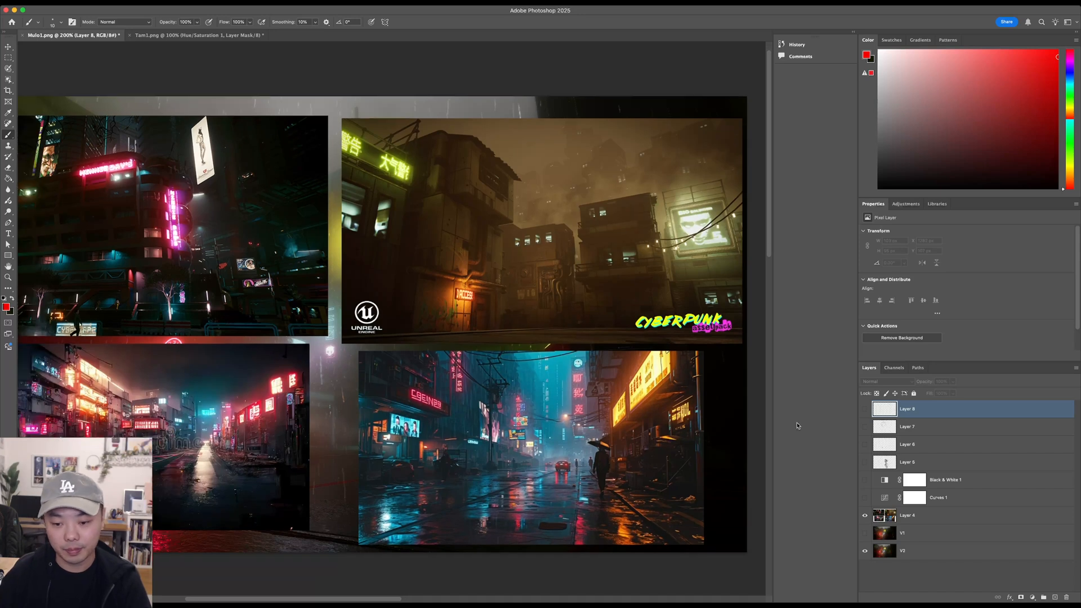
pyautogui.click(865, 515)
pyautogui.moveTo(443, 312); pyautogui.dragTo(518, 313)
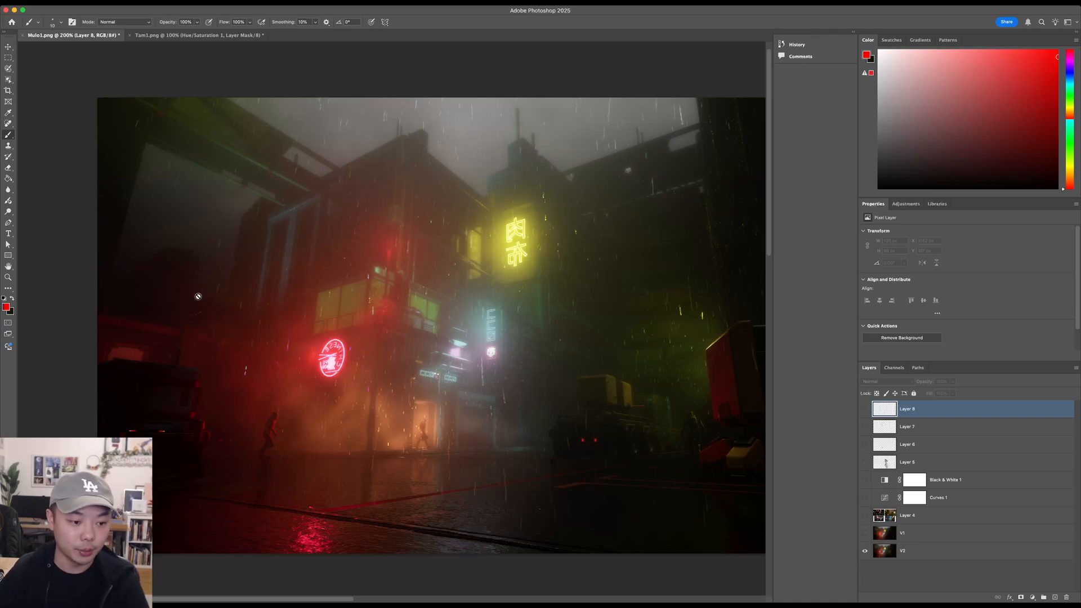
pyautogui.moveTo(472, 357); pyautogui.dragTo(473, 367)
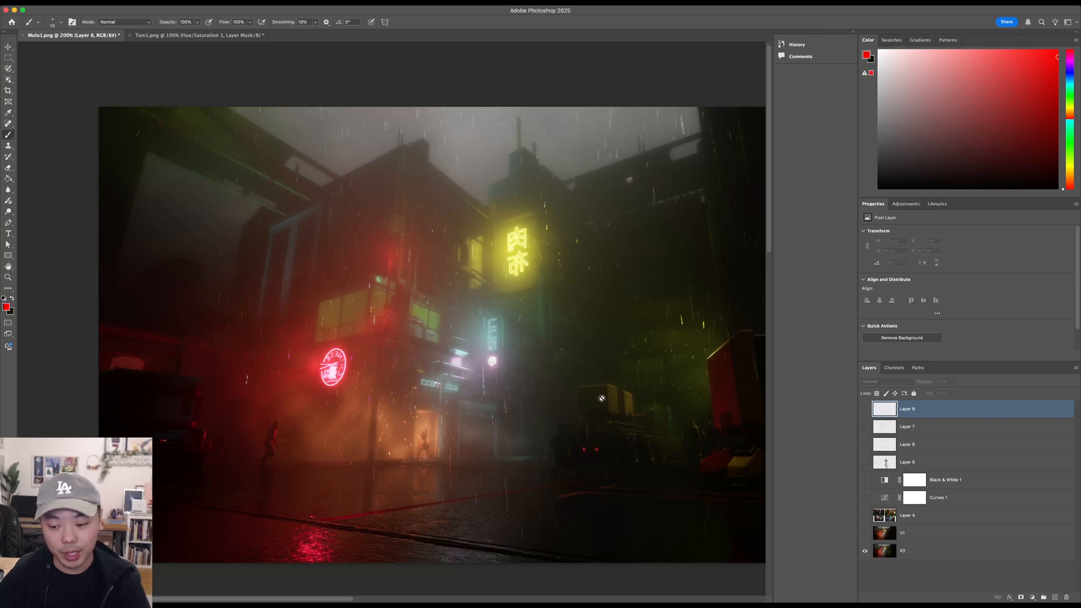
# - Show the Curves 1 adjustment over the scene, view the whole image at 100%, and select that adjustment layer
pyautogui.click(866, 497)
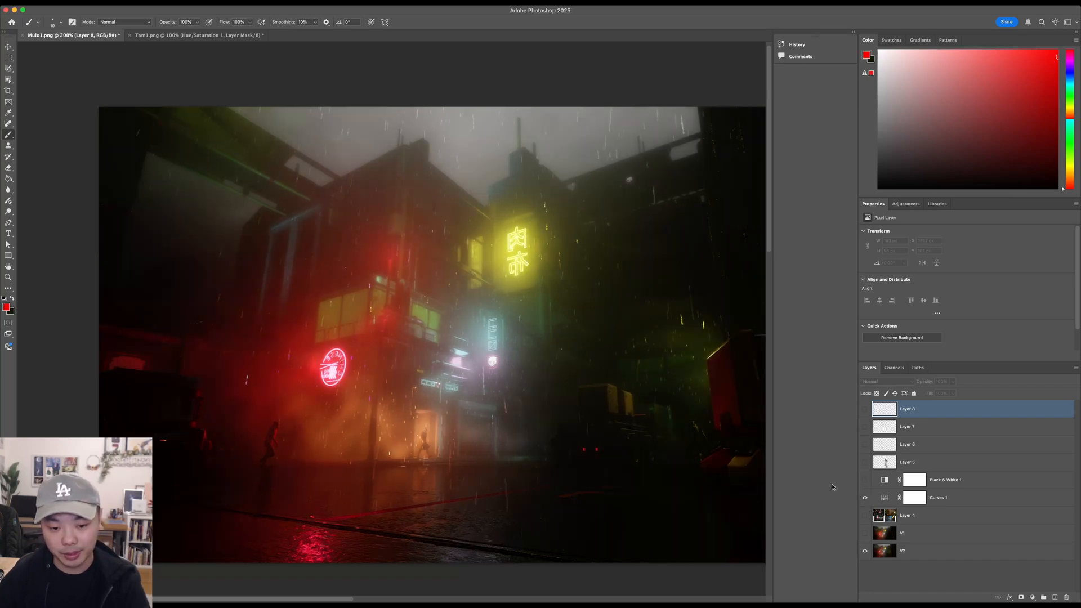
pyautogui.press('z')
pyautogui.keyDown('alt'); pyautogui.click(561, 406); pyautogui.keyUp('alt')
pyautogui.moveTo(562, 391); pyautogui.dragTo(510, 394)
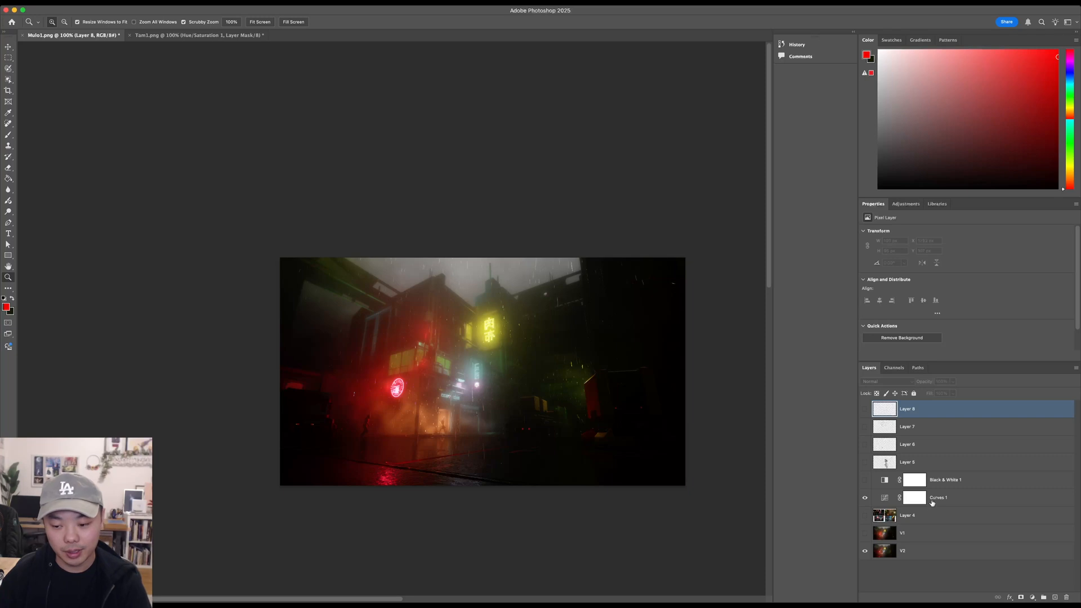
pyautogui.click(952, 494)
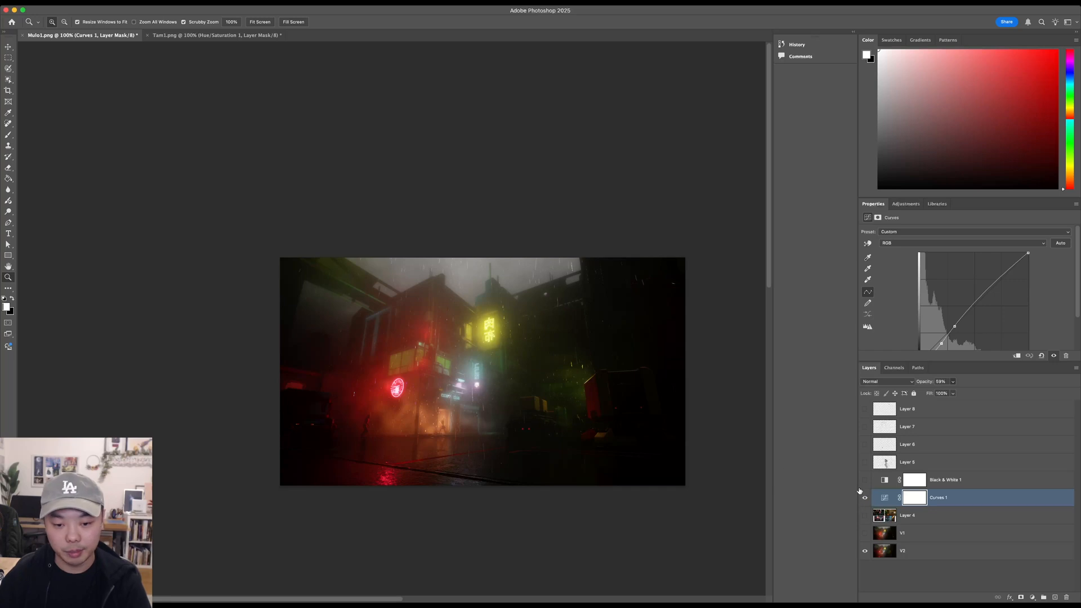
# - Add a new layer above Layer 8, try a red skyline line in the dark sky beside the building, and undo it
pyautogui.click(330, 354)
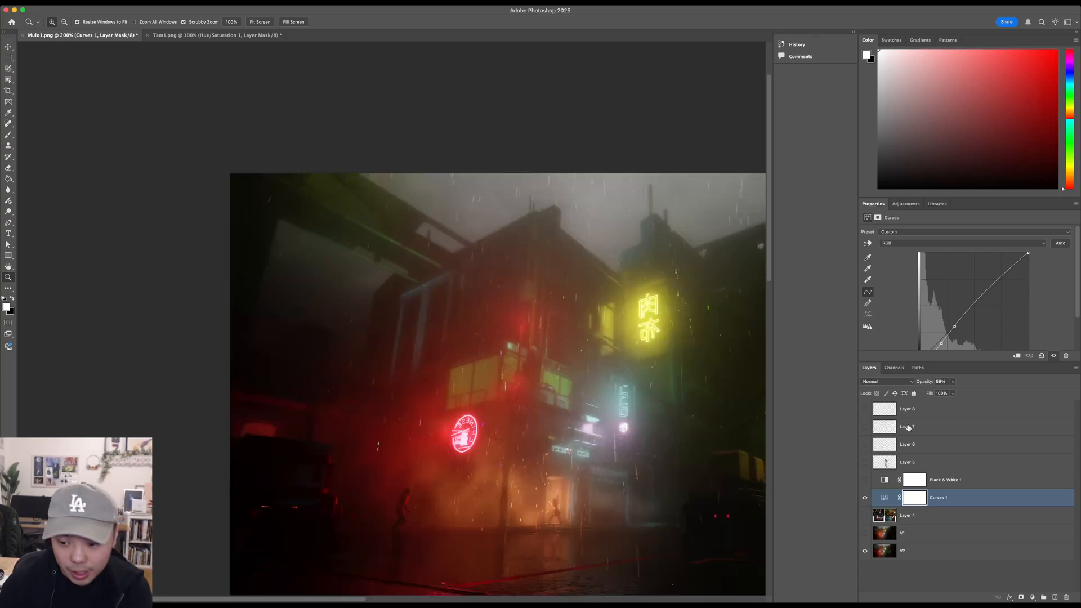
pyautogui.click(927, 419)
pyautogui.click(1055, 597)
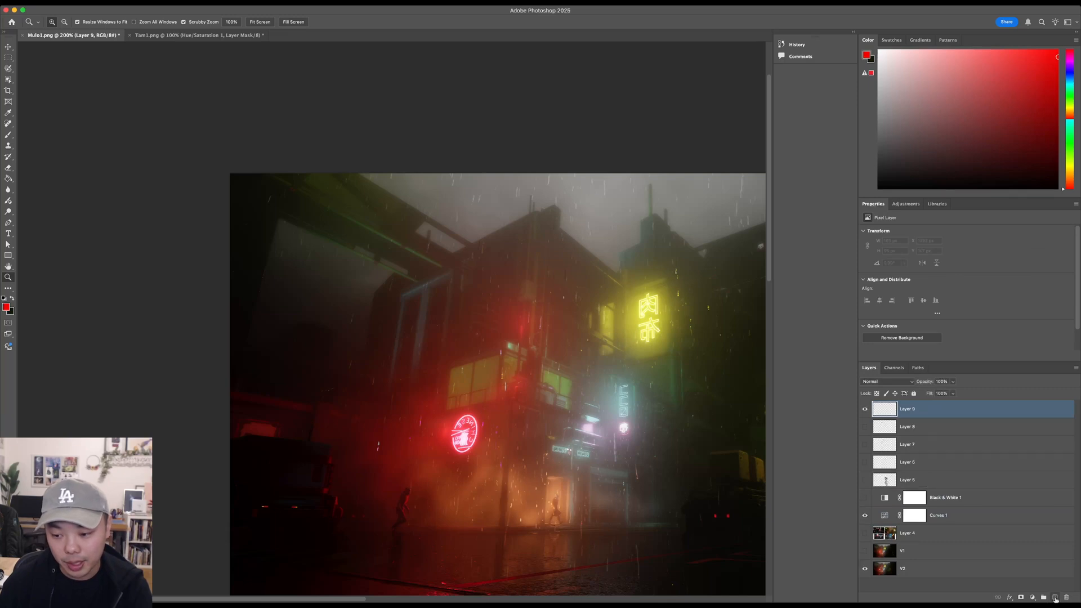
pyautogui.press('b')
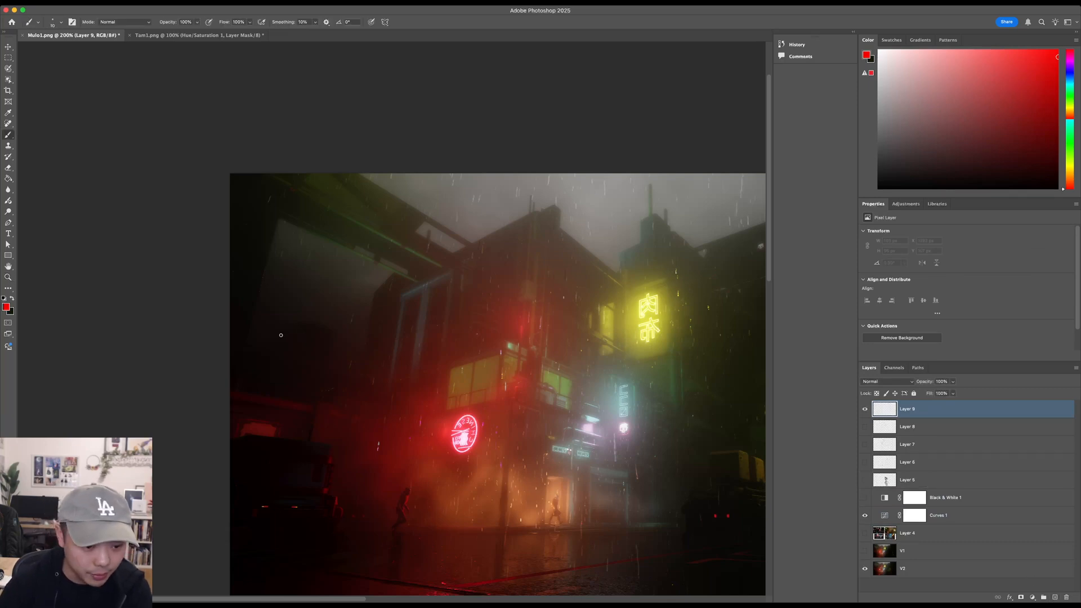
pyautogui.moveTo(266, 325)
pyautogui.mouseDown()
pyautogui.moveTo(309, 309)
pyautogui.moveTo(360, 342)
pyautogui.mouseUp()
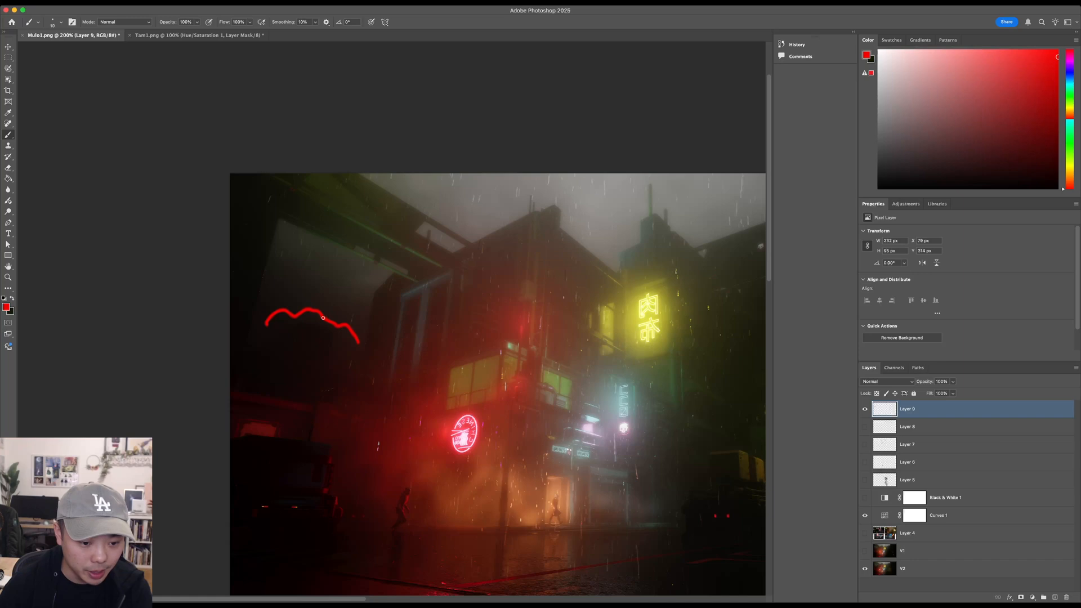
pyautogui.press('super+z')
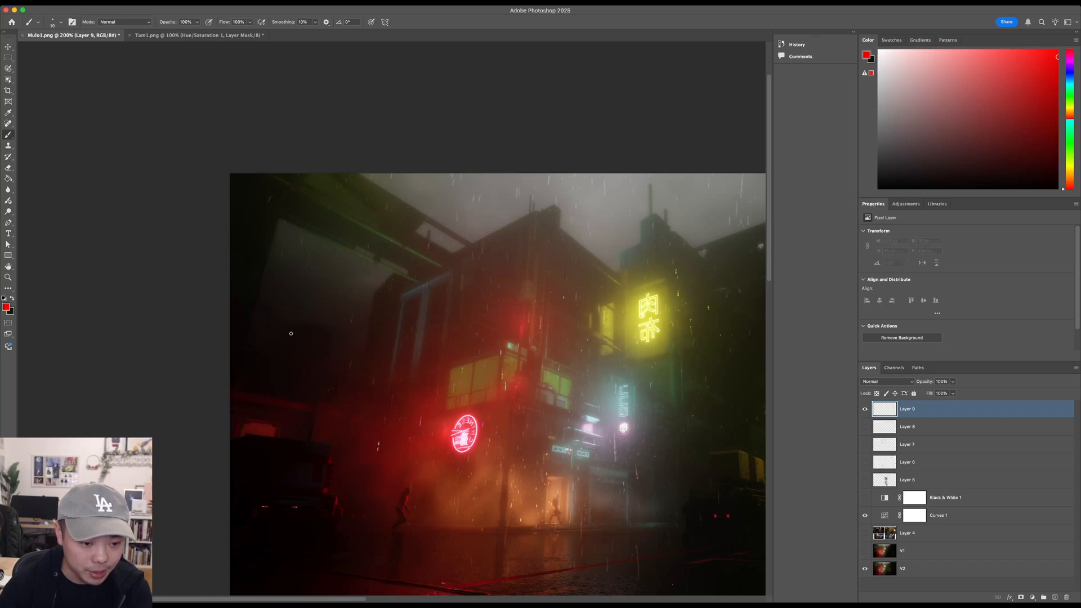
# - Draw a red rooftop outline in the dark area beside the main building on Layer 9, view the whole scene at 100%, and hide that layer
pyautogui.moveTo(284, 349)
pyautogui.mouseDown()
pyautogui.moveTo(289, 328)
pyautogui.moveTo(309, 324)
pyautogui.moveTo(328, 331)
pyautogui.moveTo(328, 362)
pyautogui.mouseUp()
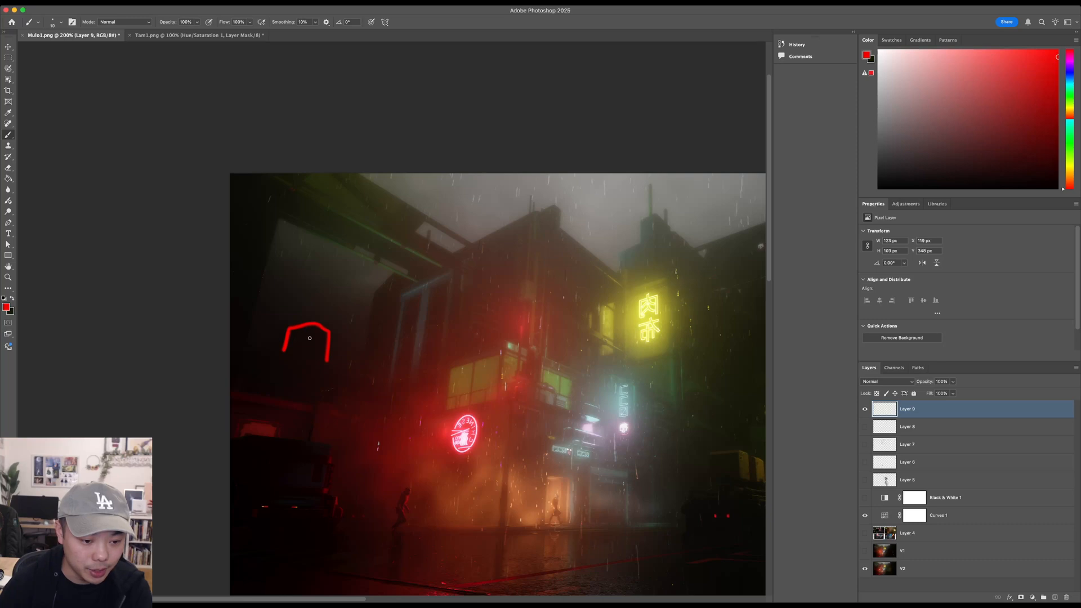
pyautogui.keyDown('alt'); pyautogui.click(377, 349); pyautogui.keyUp('alt')
pyautogui.press('z')
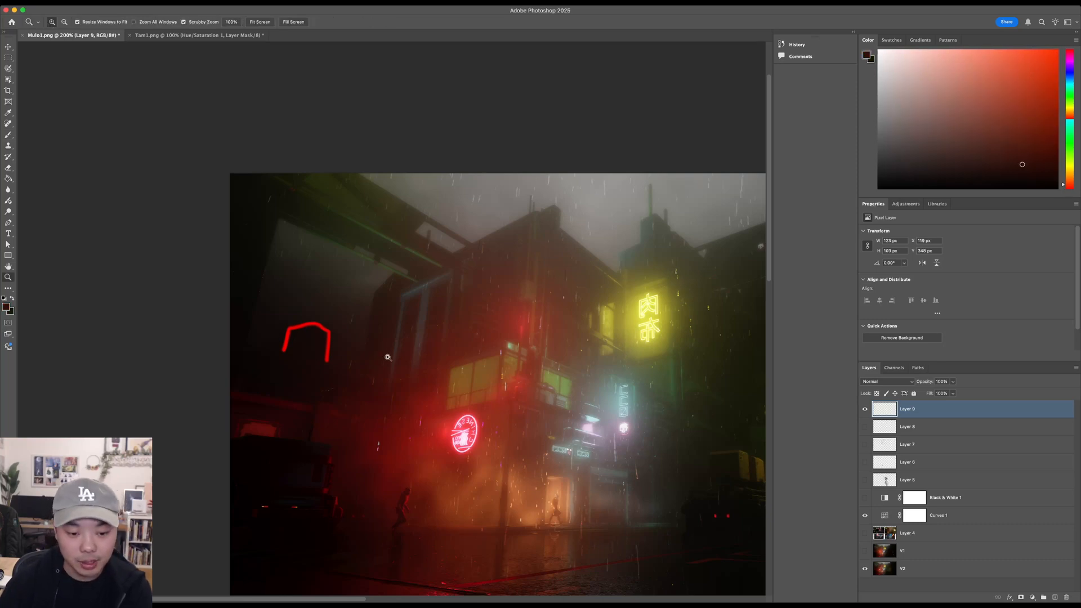
pyautogui.keyDown('alt'); pyautogui.click(390, 361); pyautogui.keyUp('alt')
pyautogui.moveTo(507, 387); pyautogui.dragTo(470, 386)
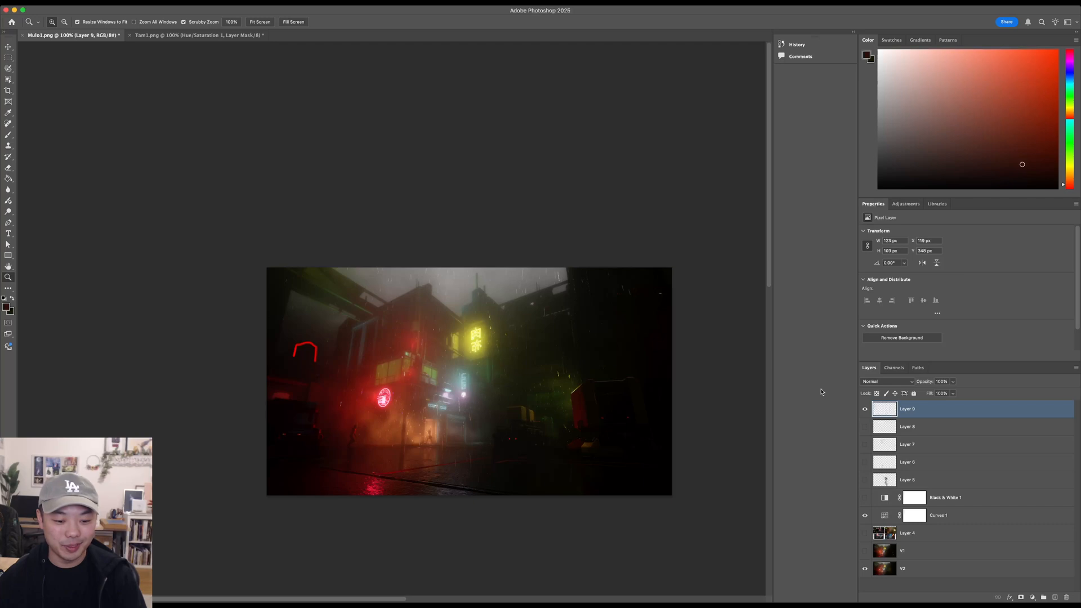
pyautogui.click(864, 427)
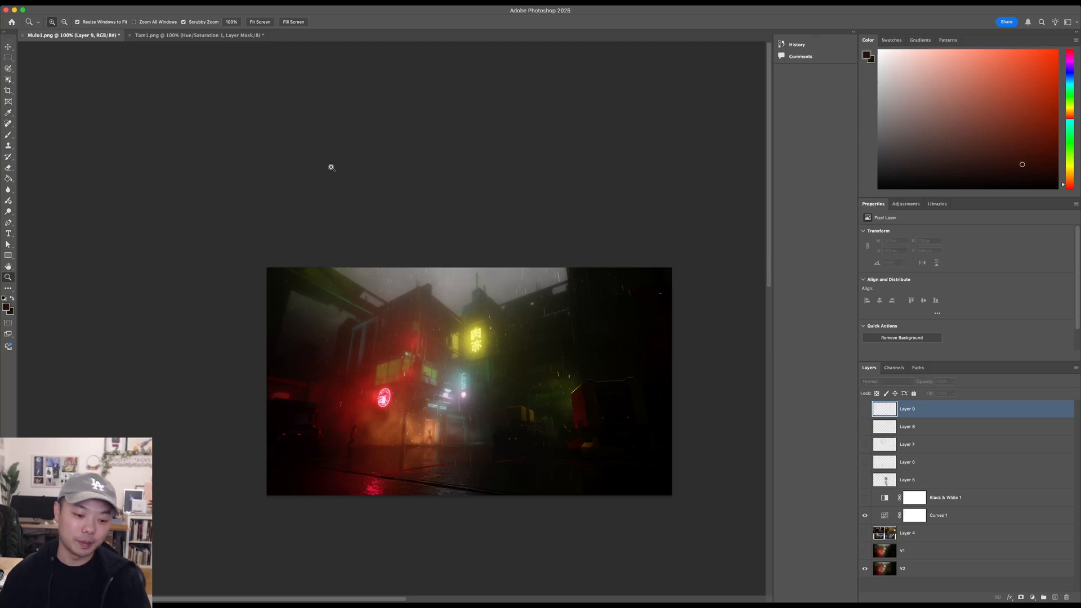
# - Switch to the Tam1.png campfire scene and show its v2 version, followed by its v1 version
pyautogui.click(223, 37)
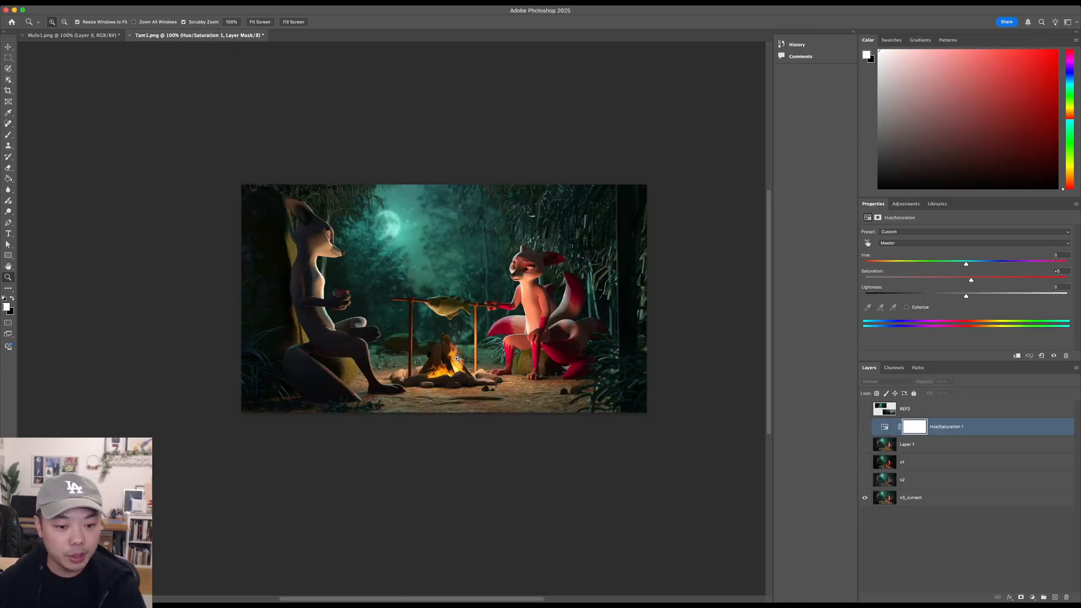
pyautogui.moveTo(528, 382); pyautogui.dragTo(544, 415)
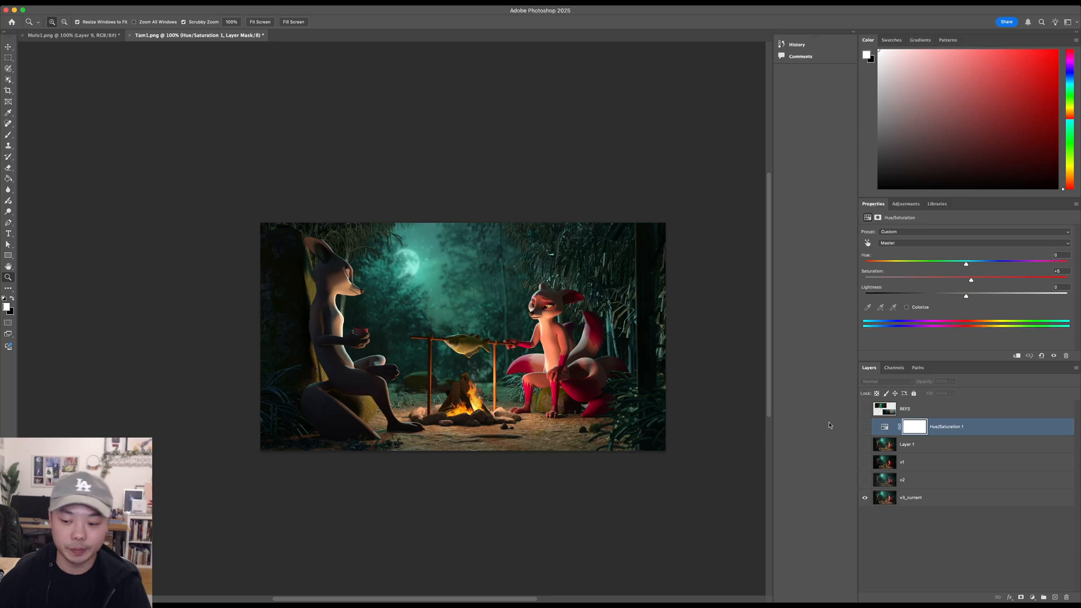
pyautogui.click(865, 482)
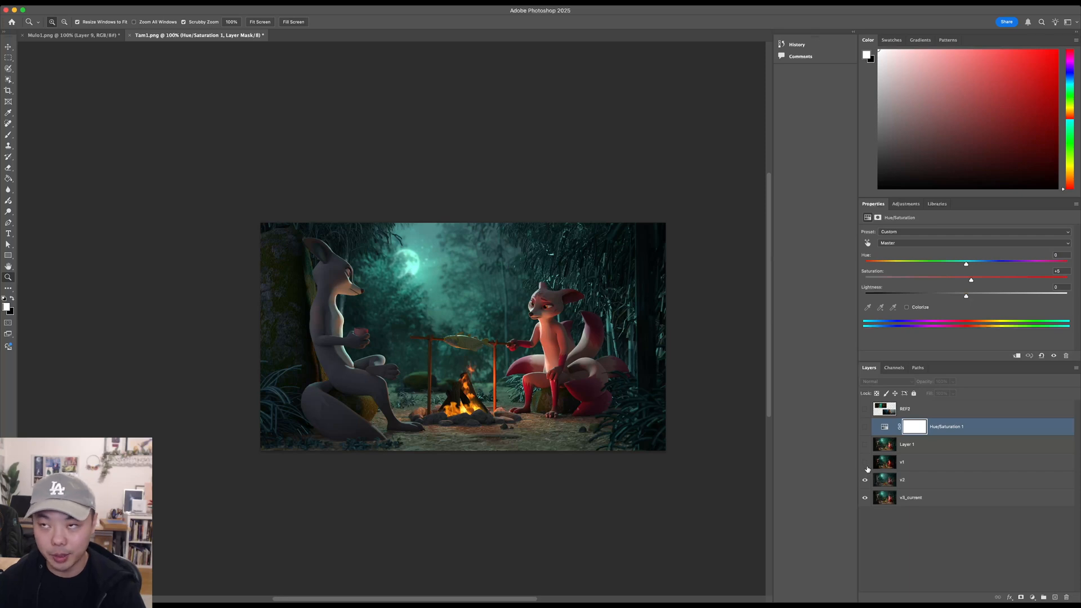
pyautogui.click(866, 463)
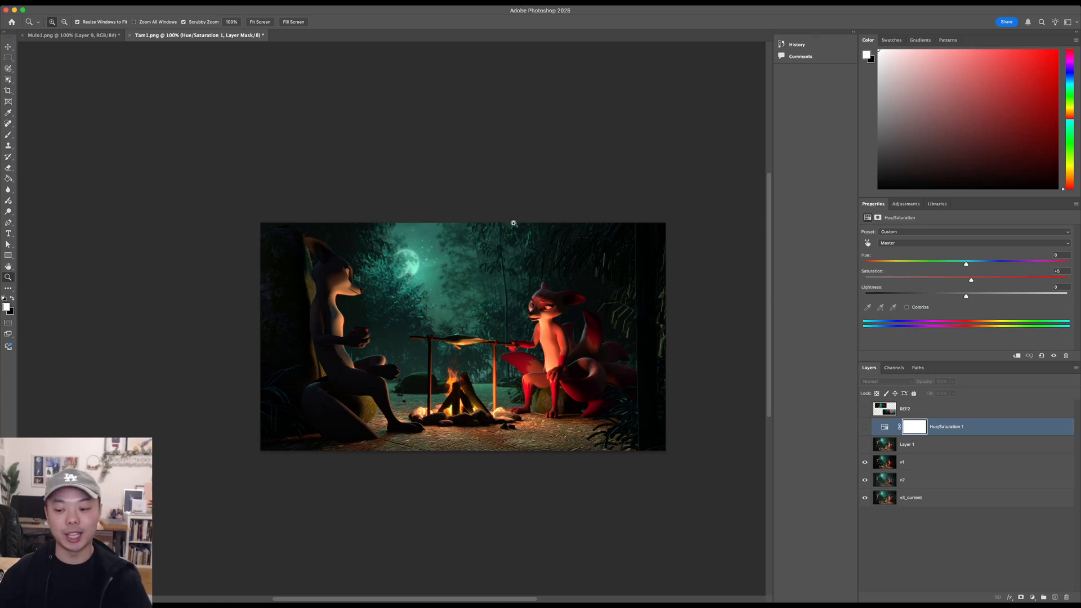
# - Briefly show the REF2 references over the campfire scene, and hide the v1 and v2 layers to return to v3_current
pyautogui.click(865, 410)
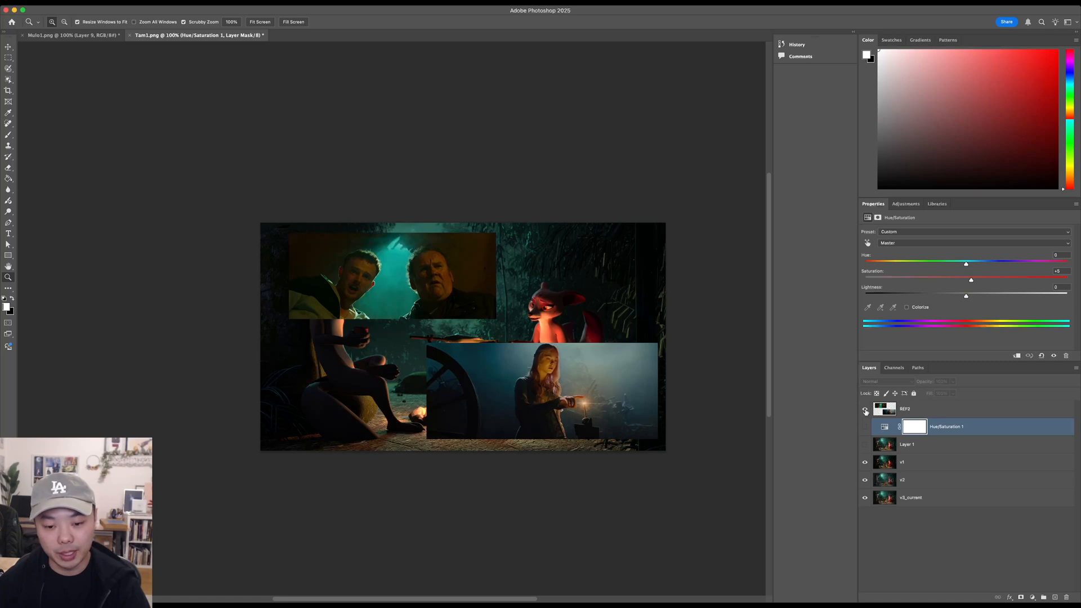
pyautogui.click(865, 410)
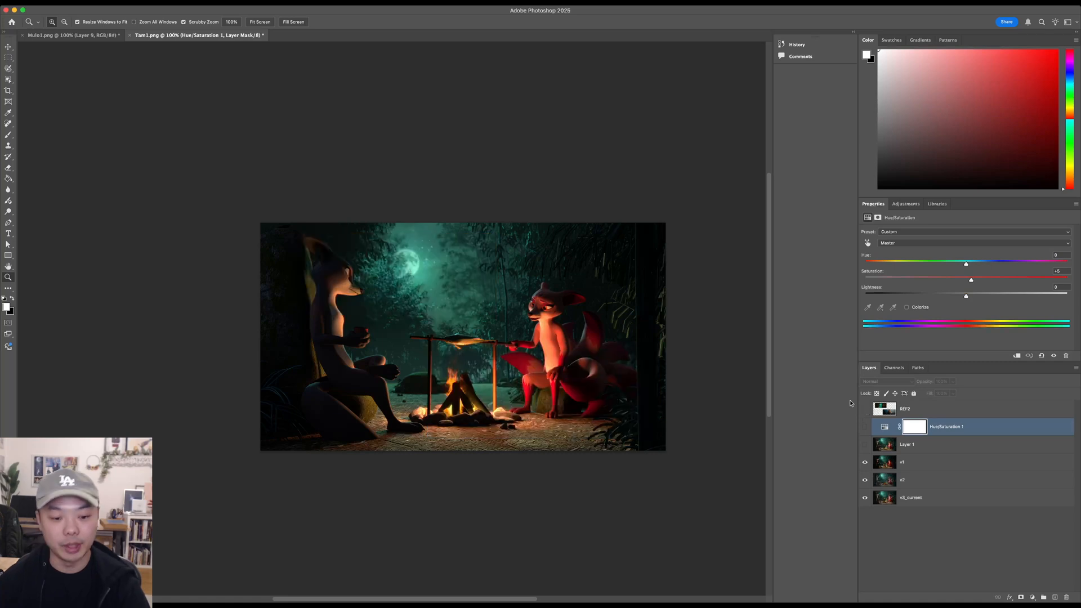
pyautogui.click(865, 464)
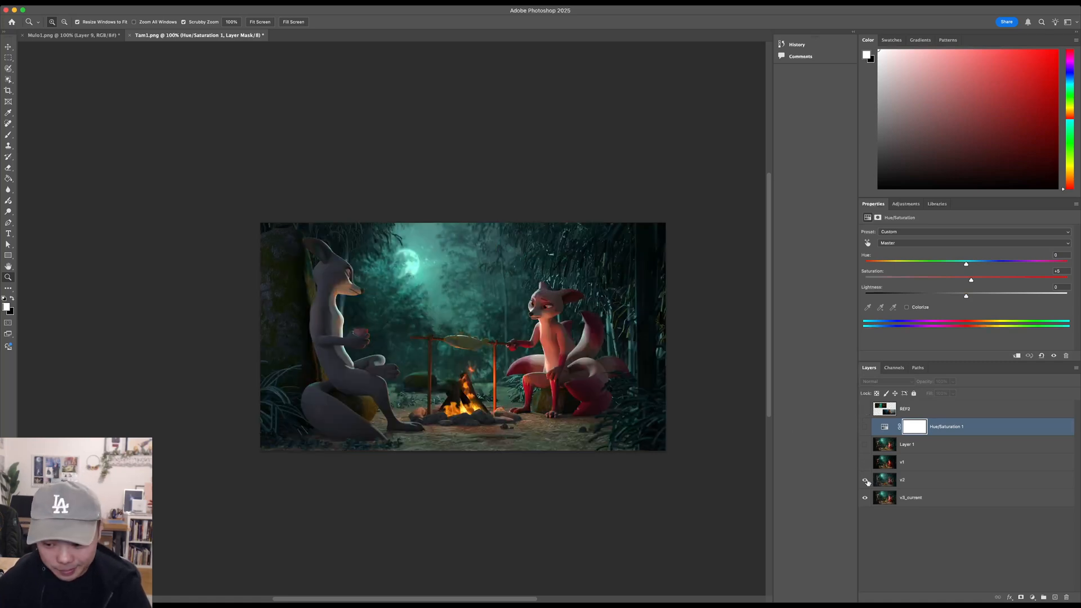
pyautogui.click(866, 480)
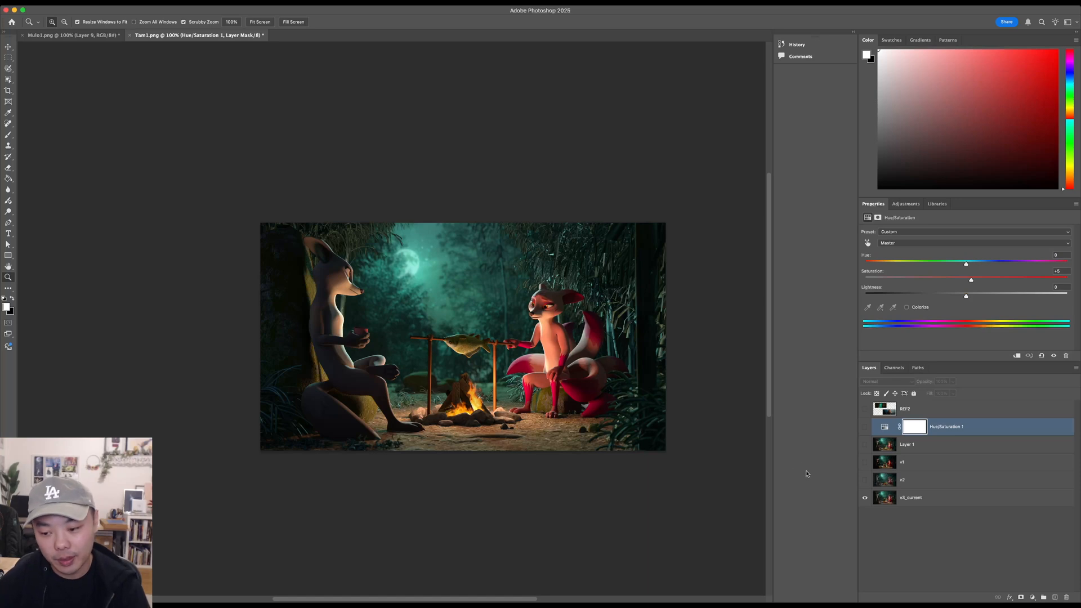
# - Select the v3_current layer at 200%, examine the REF2 film stills over the campfire scene, and hide them again
pyautogui.click(549, 330)
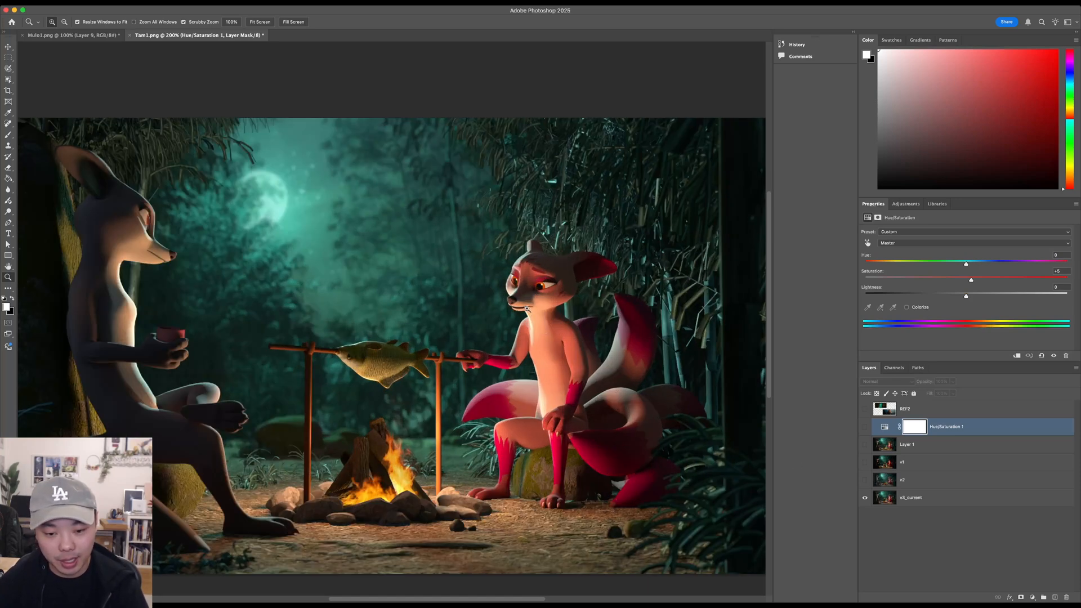
pyautogui.press('b')
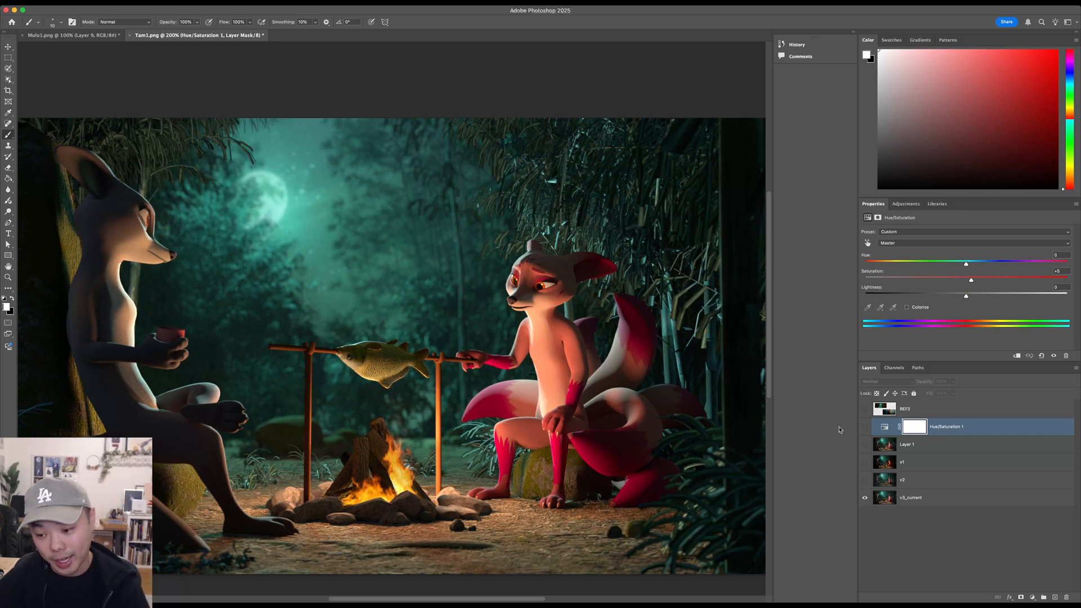
pyautogui.click(918, 498)
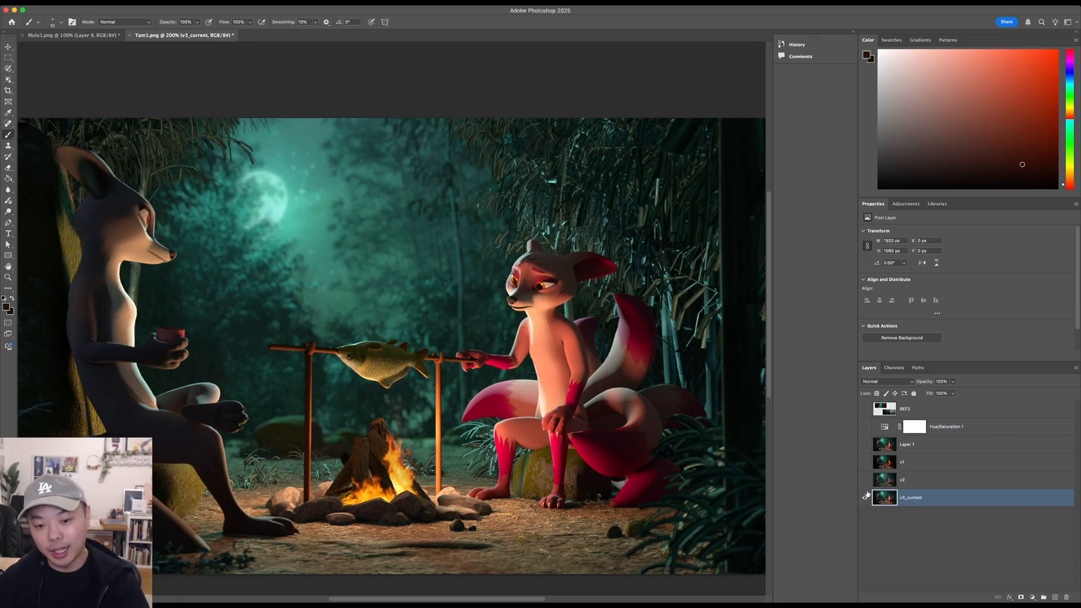
pyautogui.click(865, 408)
pyautogui.moveTo(537, 422); pyautogui.dragTo(573, 428)
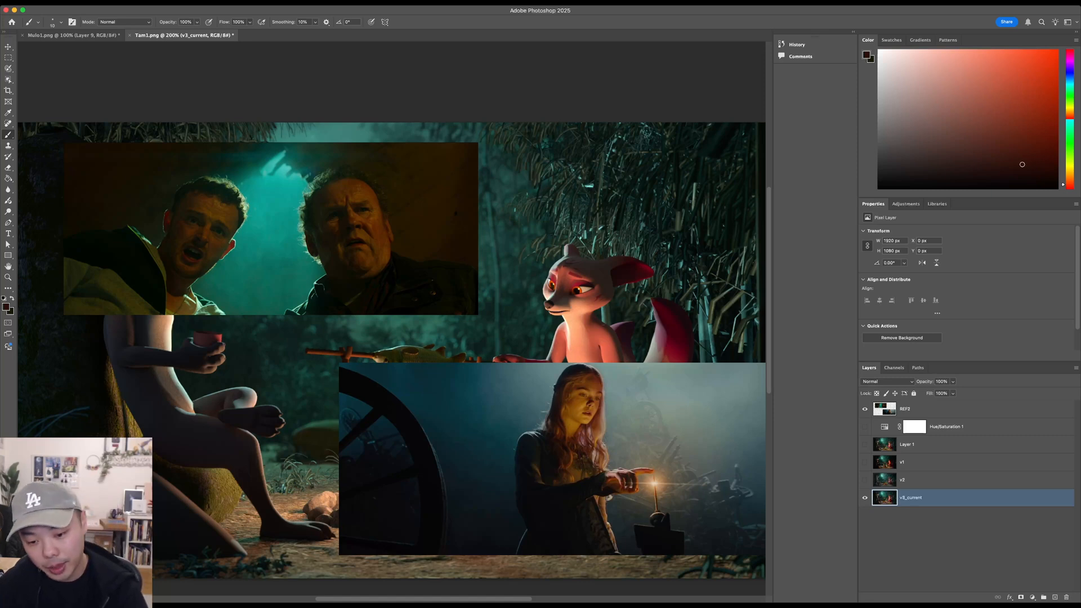
pyautogui.scroll(-2, 553, 370)
pyautogui.hscroll(1, 553, 371)
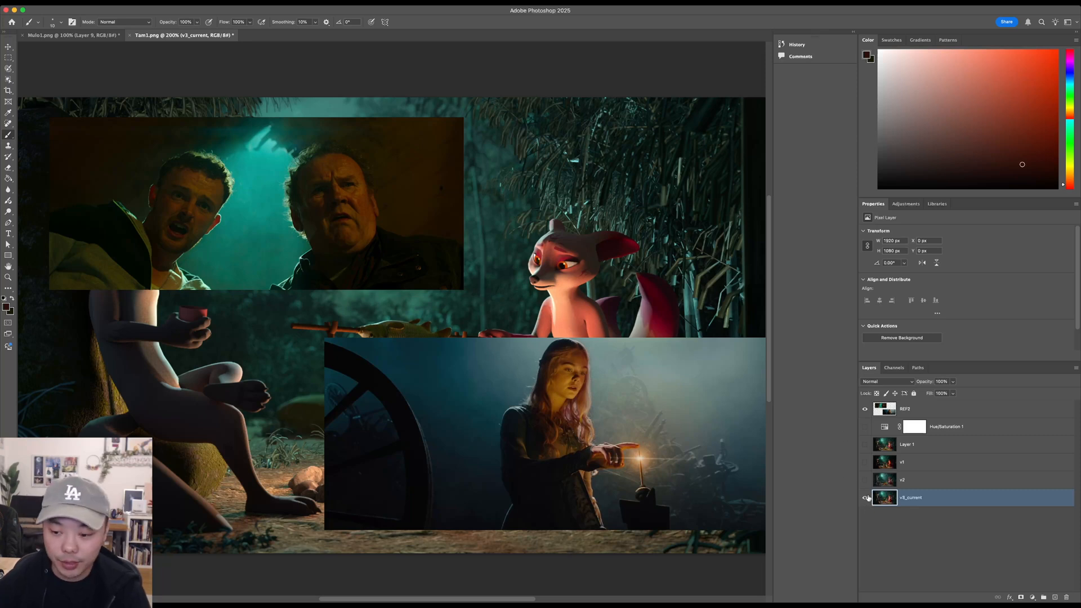
pyautogui.click(865, 411)
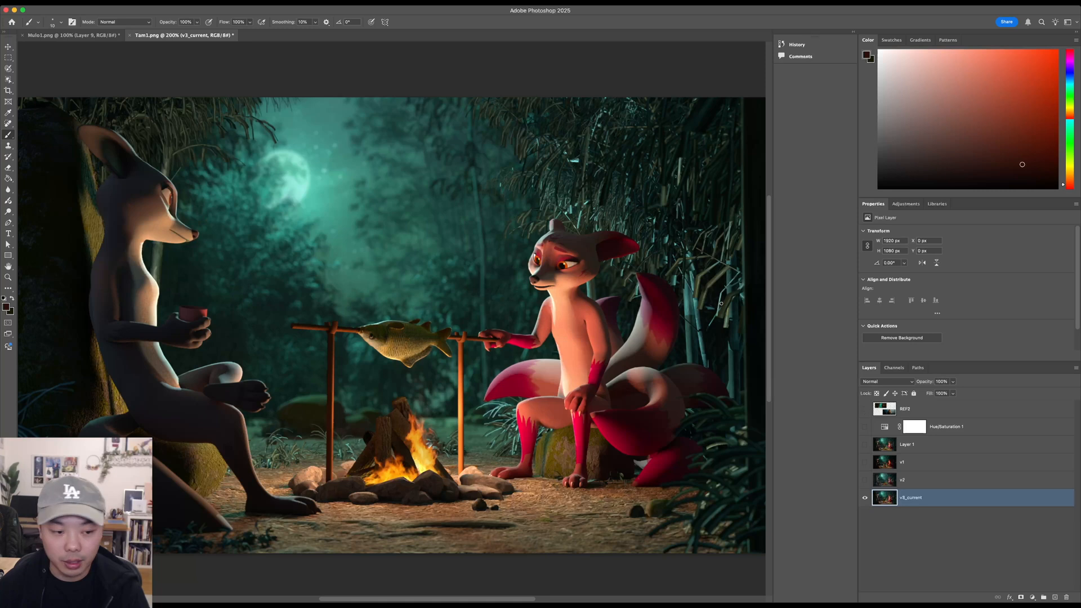
# - Show v1 over v3_current and toggle it at 100% to compare the lighting of the two versions
pyautogui.moveTo(432, 351); pyautogui.dragTo(427, 351)
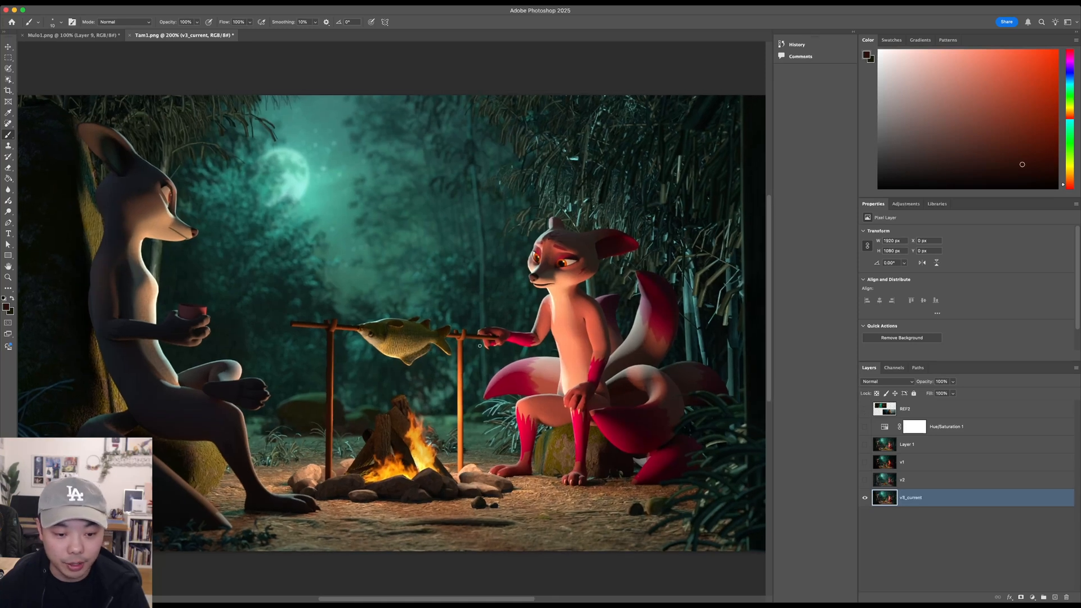
pyautogui.click(866, 463)
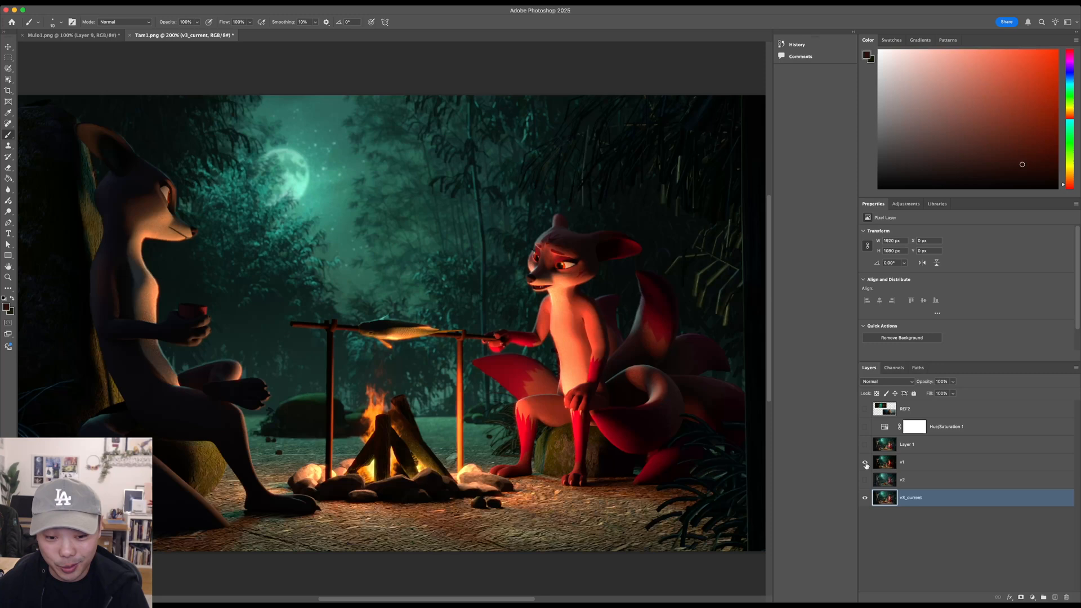
pyautogui.press('z')
pyautogui.keyDown('alt'); pyautogui.click(587, 350); pyautogui.keyUp('alt')
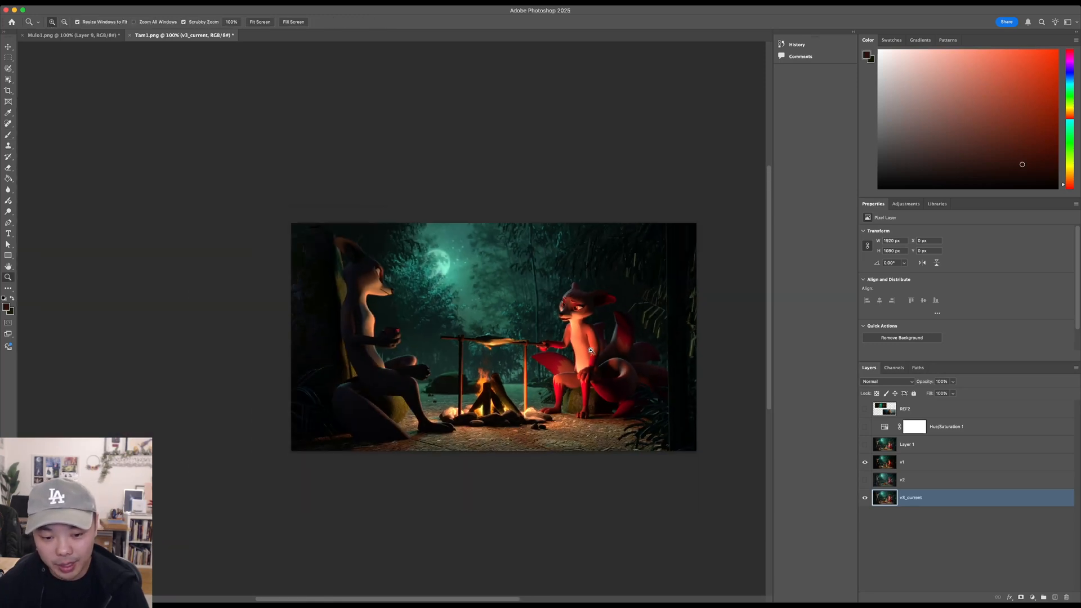
pyautogui.moveTo(587, 348); pyautogui.dragTo(580, 359)
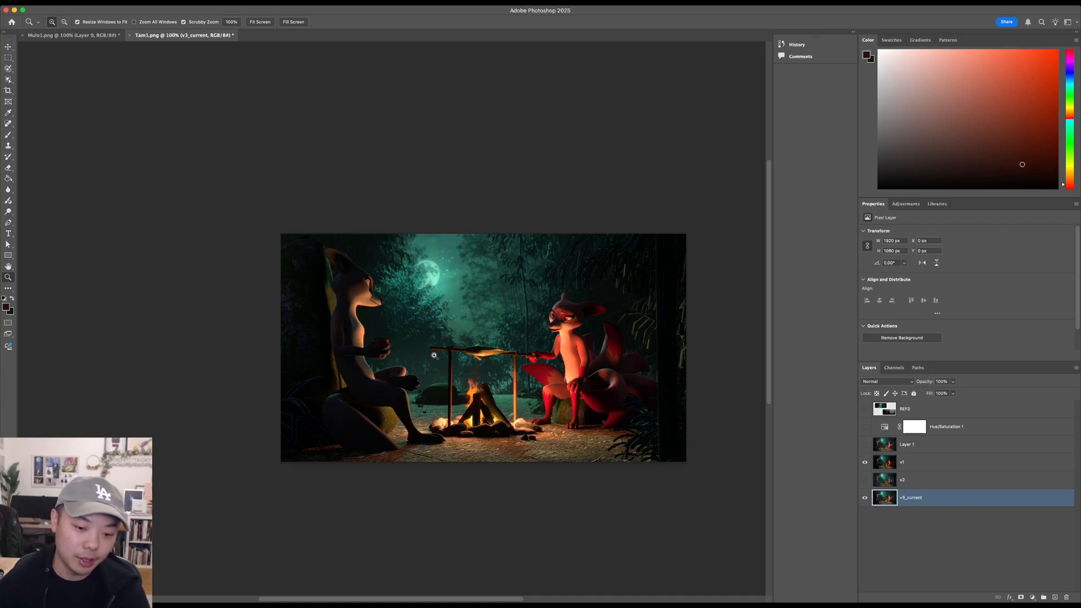
pyautogui.click(865, 462)
pyautogui.click(865, 462)
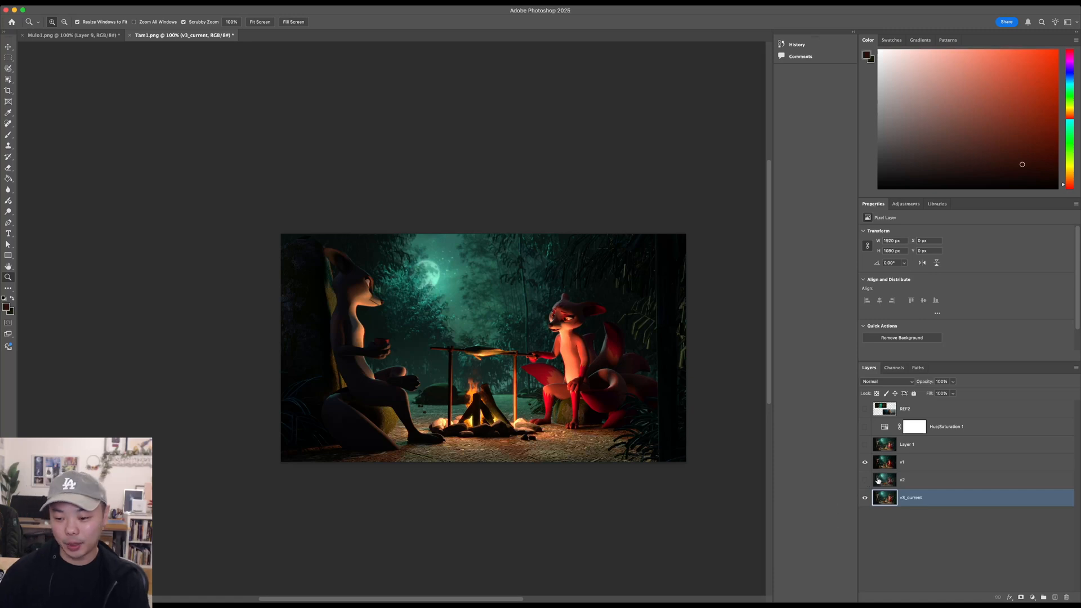
# - Toggle the visibility of Layer 1 and v1 to compare them with v3_current, leaving v1 shown
pyautogui.click(865, 444)
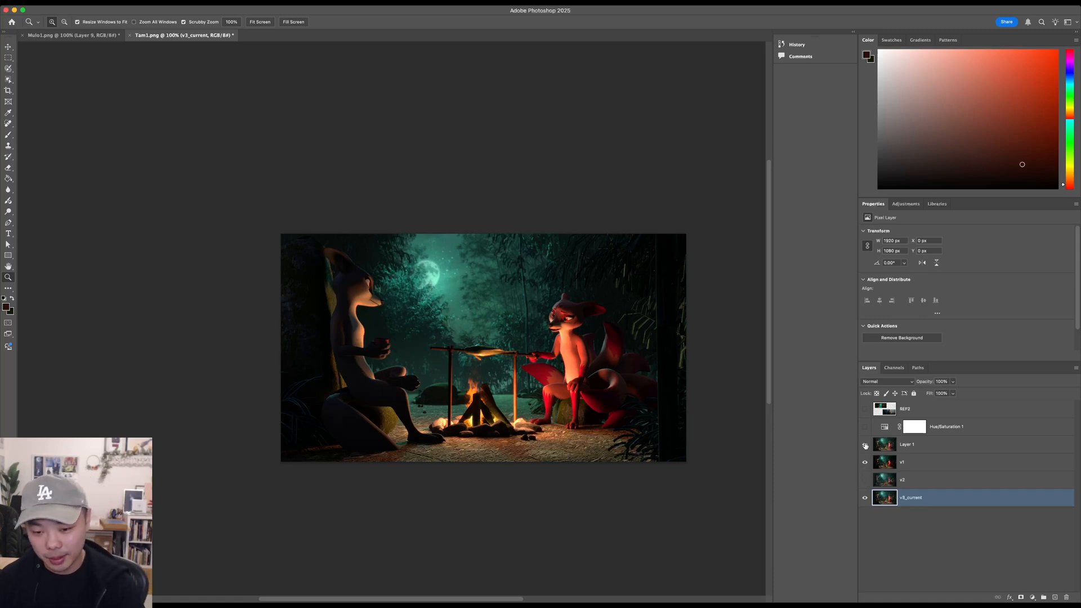
pyautogui.click(865, 462)
pyautogui.click(865, 444)
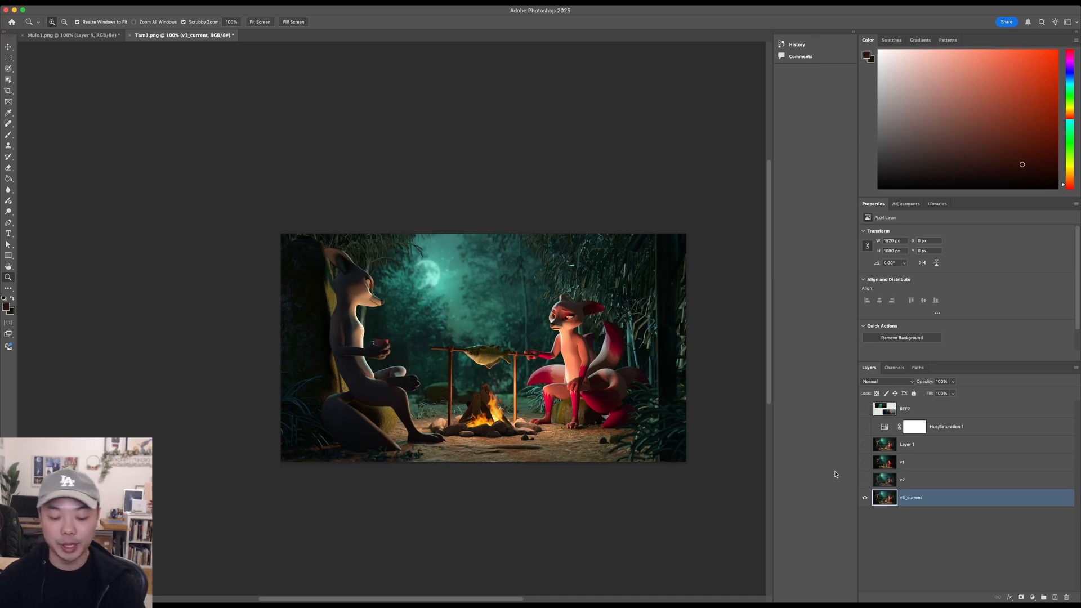
pyautogui.click(866, 462)
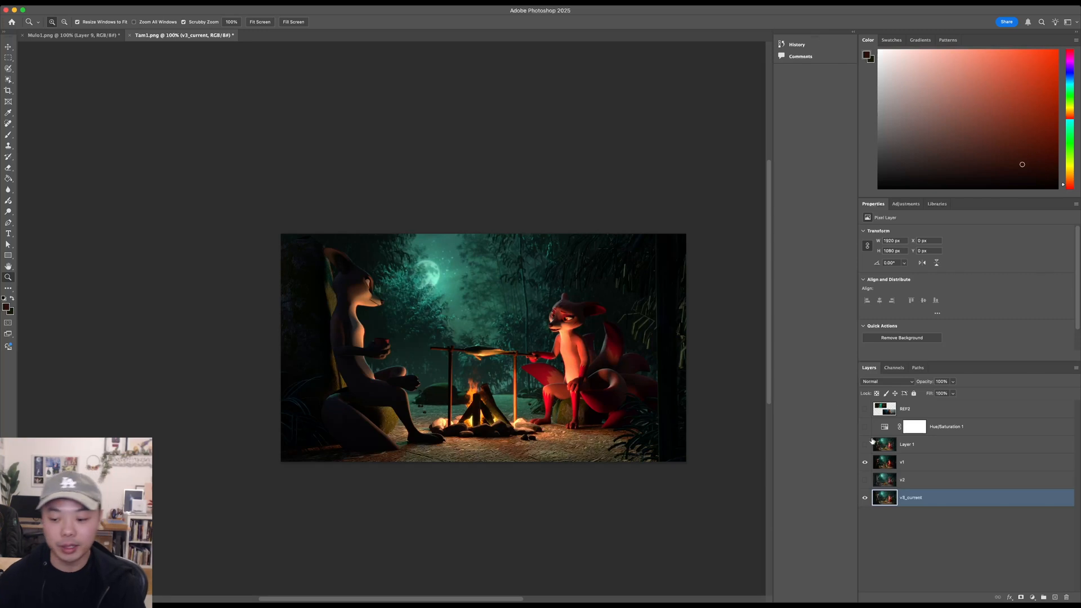
# - Select Layer 1, show it over v1, and toggle its visibility repeatedly to compare before and after, leaving it shown
pyautogui.click(920, 452)
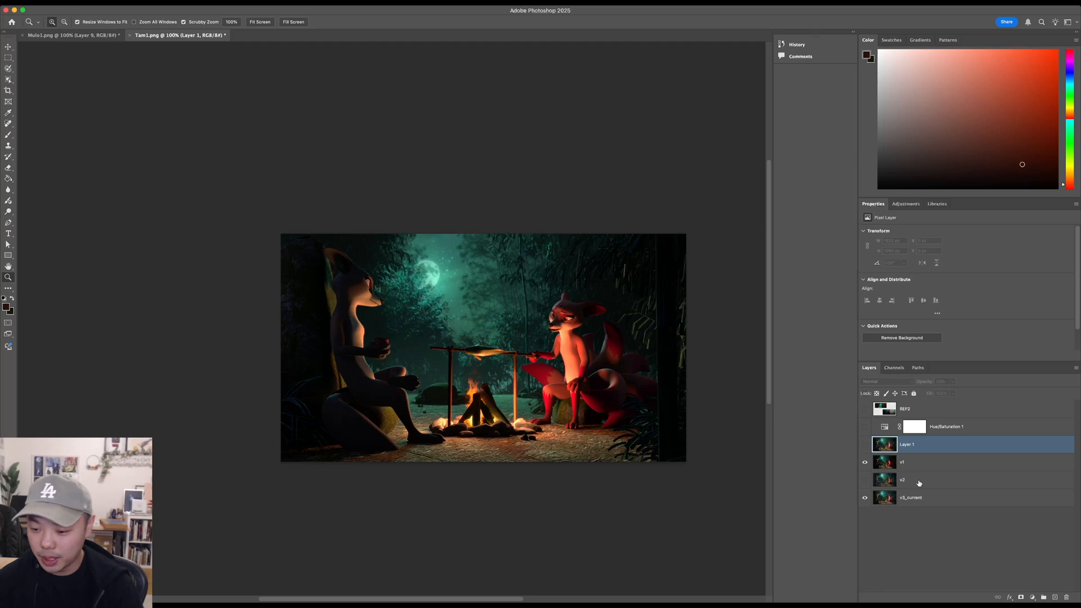
pyautogui.click(865, 444)
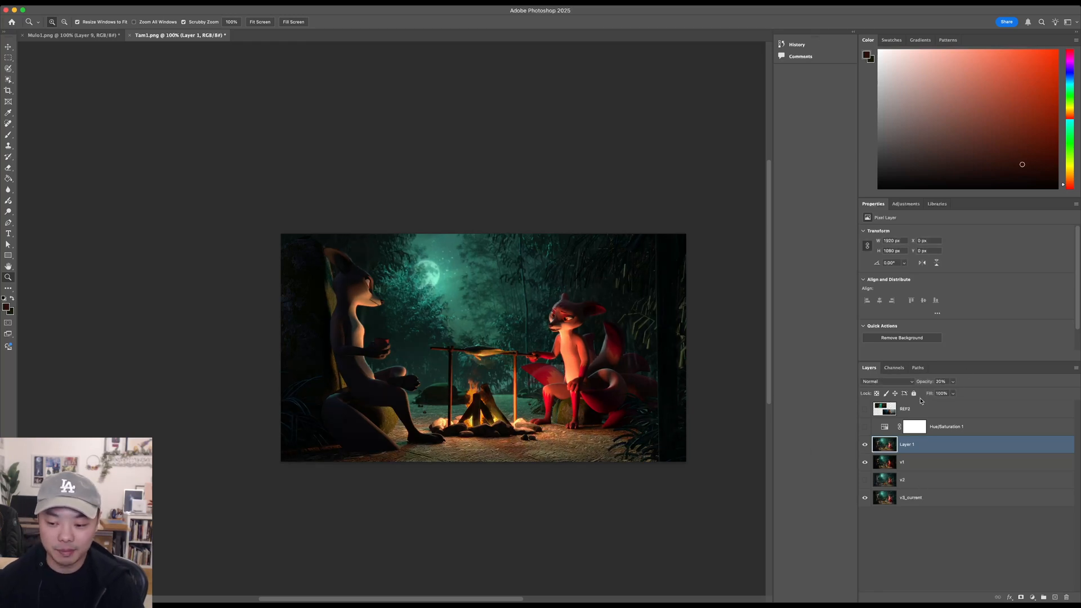
pyautogui.click(866, 446)
pyautogui.click(865, 446)
pyautogui.click(866, 446)
pyautogui.click(866, 446)
pyautogui.click(865, 446)
pyautogui.click(866, 446)
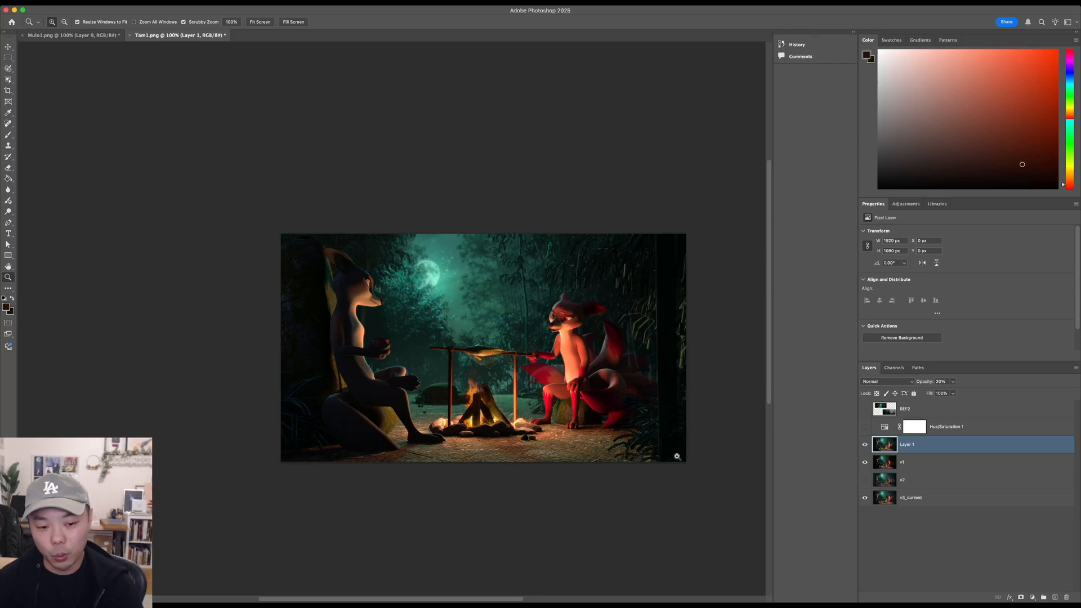
# - Compare the campfire scene with and without Layer 1 at 200%, examining the shadows, foliage and ground around the characters
pyautogui.moveTo(533, 423); pyautogui.dragTo(536, 422)
pyautogui.moveTo(619, 399); pyautogui.dragTo(640, 450)
pyautogui.click(867, 445)
pyautogui.click(869, 446)
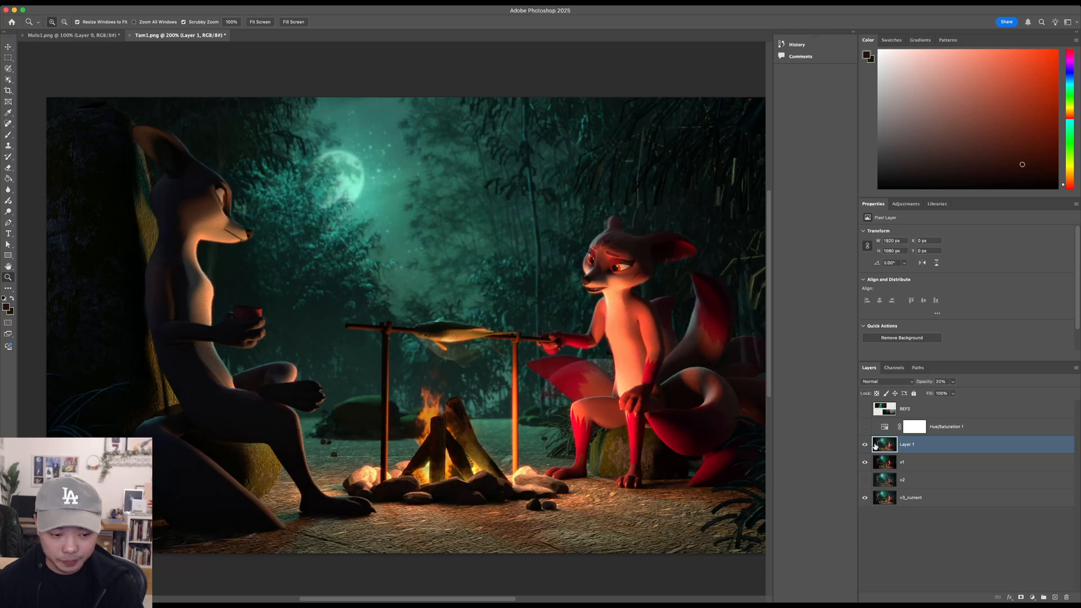
pyautogui.click(868, 446)
pyautogui.click(867, 446)
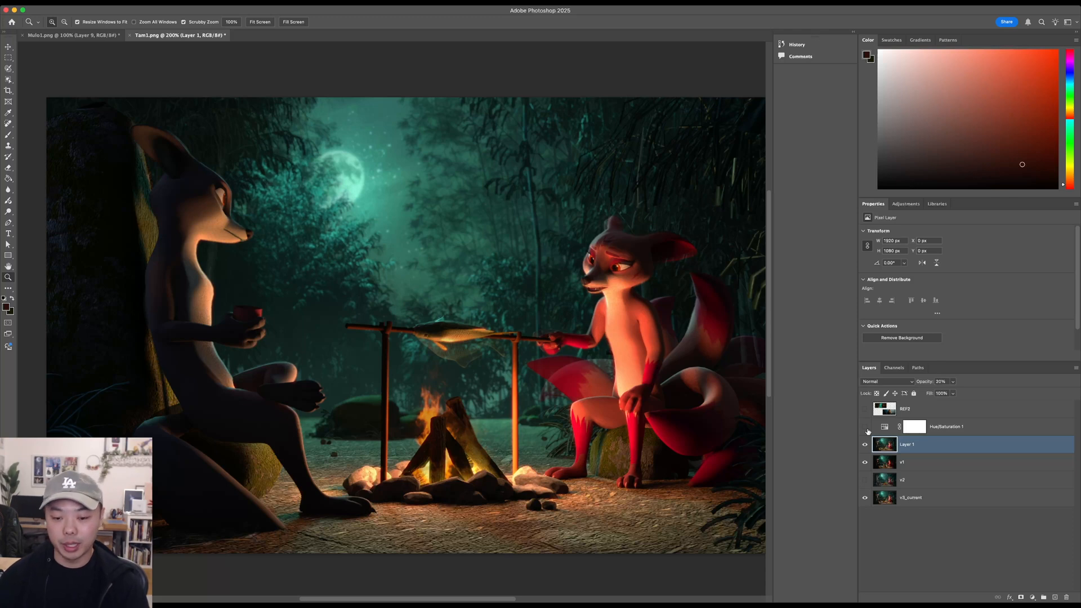
pyautogui.click(865, 445)
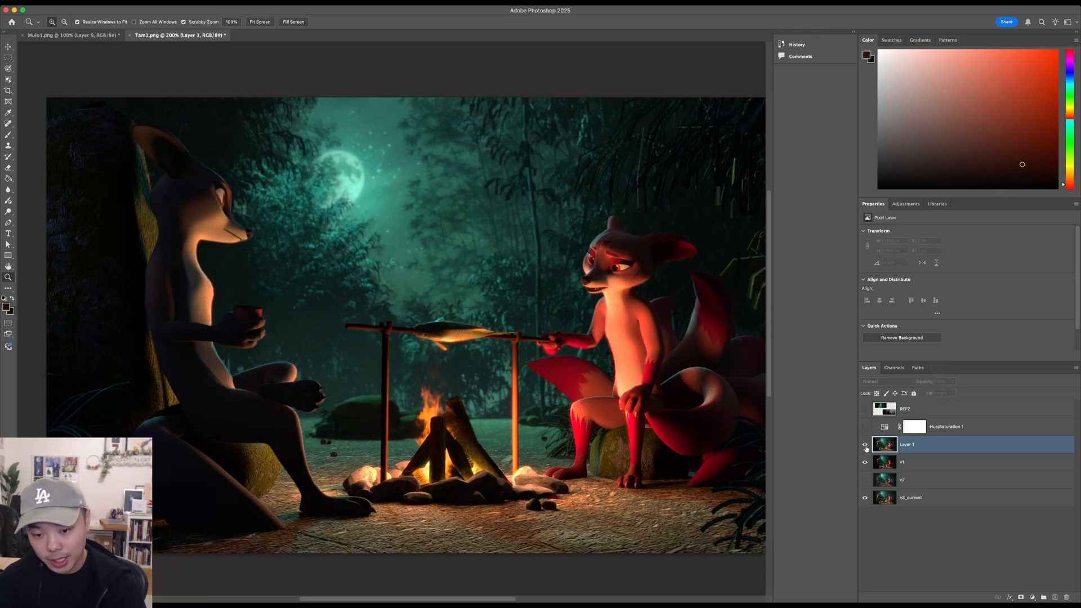
pyautogui.click(865, 444)
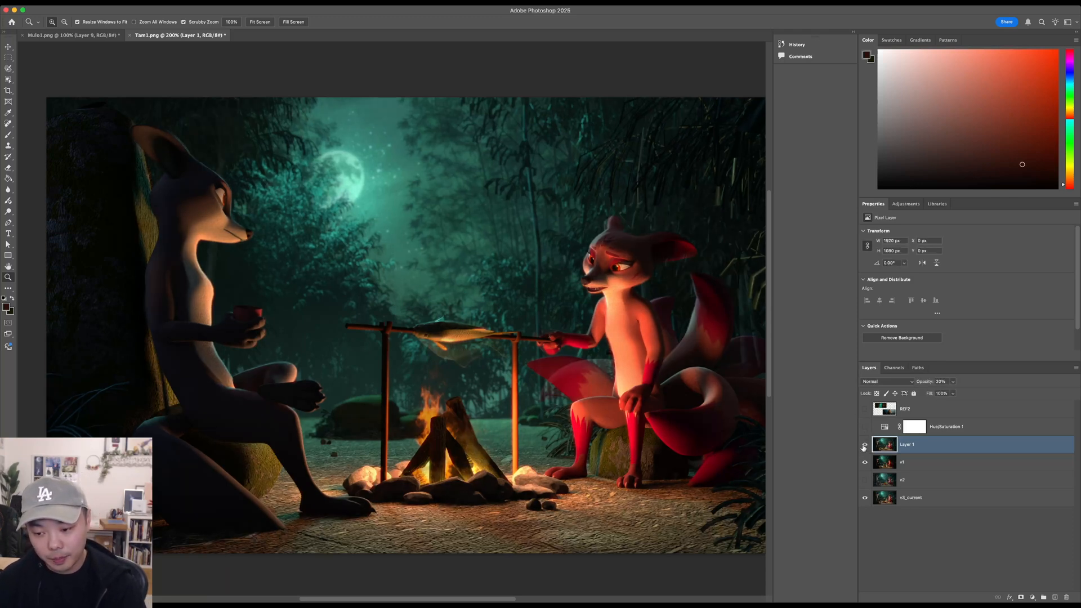
pyautogui.click(865, 445)
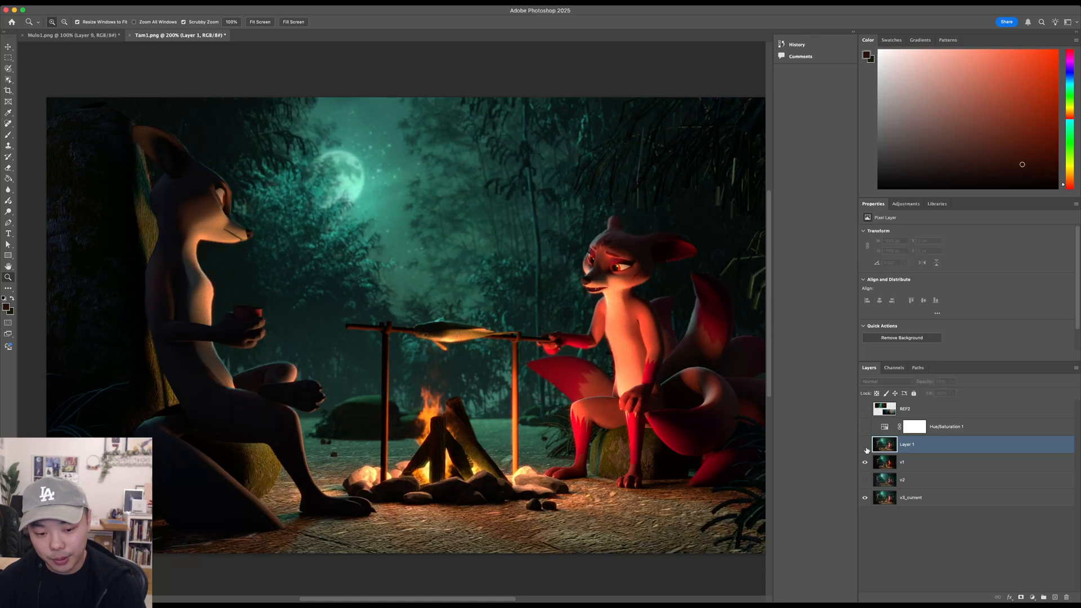
pyautogui.click(865, 447)
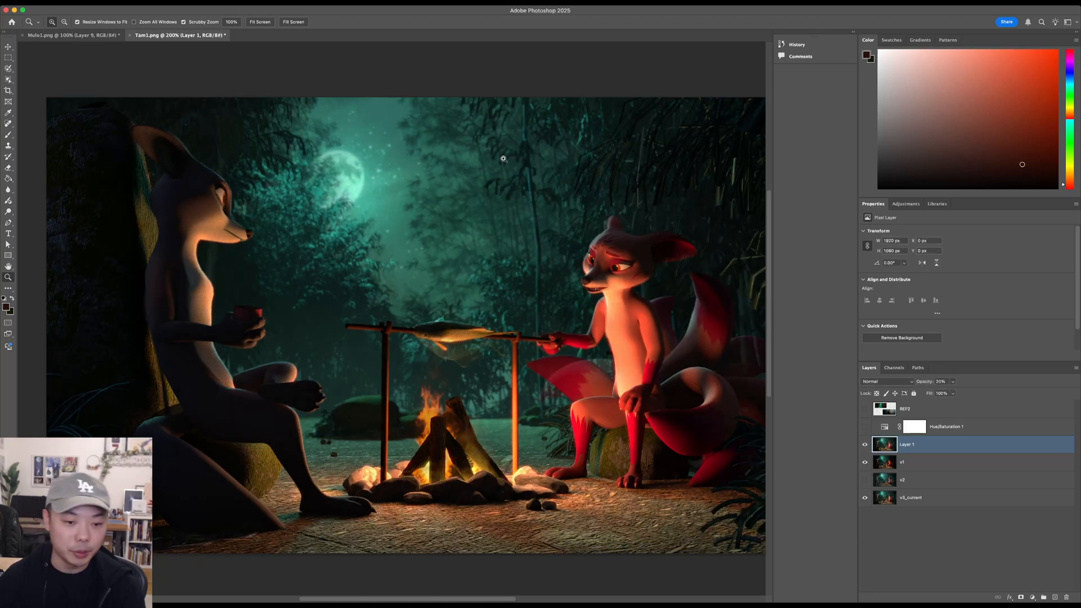
# - Compare the campfire scene with and without Layer 1, and briefly view the reference stills over it
pyautogui.moveTo(639, 364); pyautogui.dragTo(620, 341)
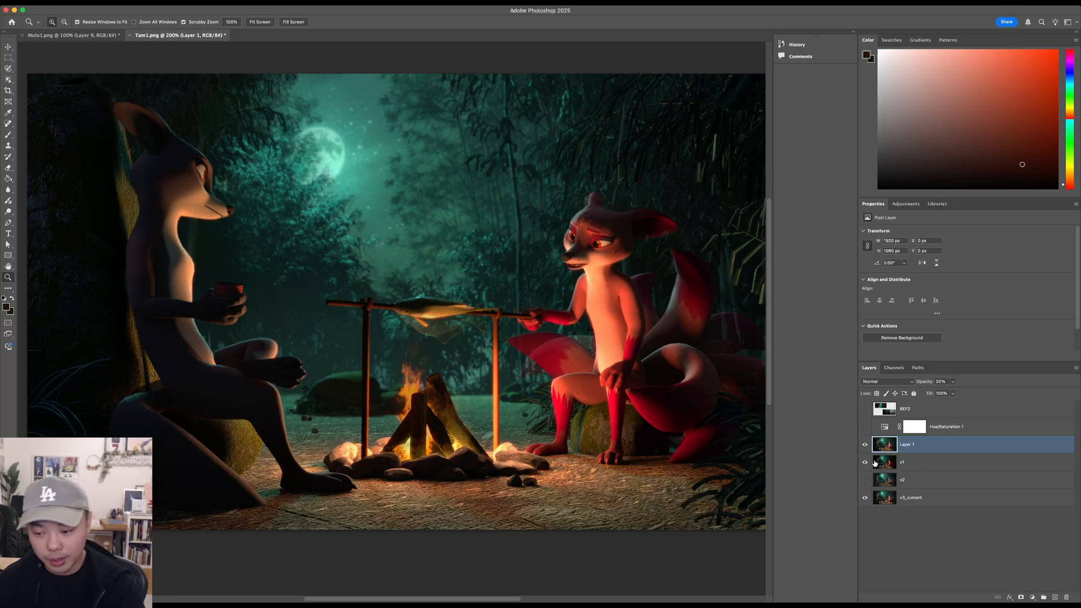
pyautogui.click(866, 445)
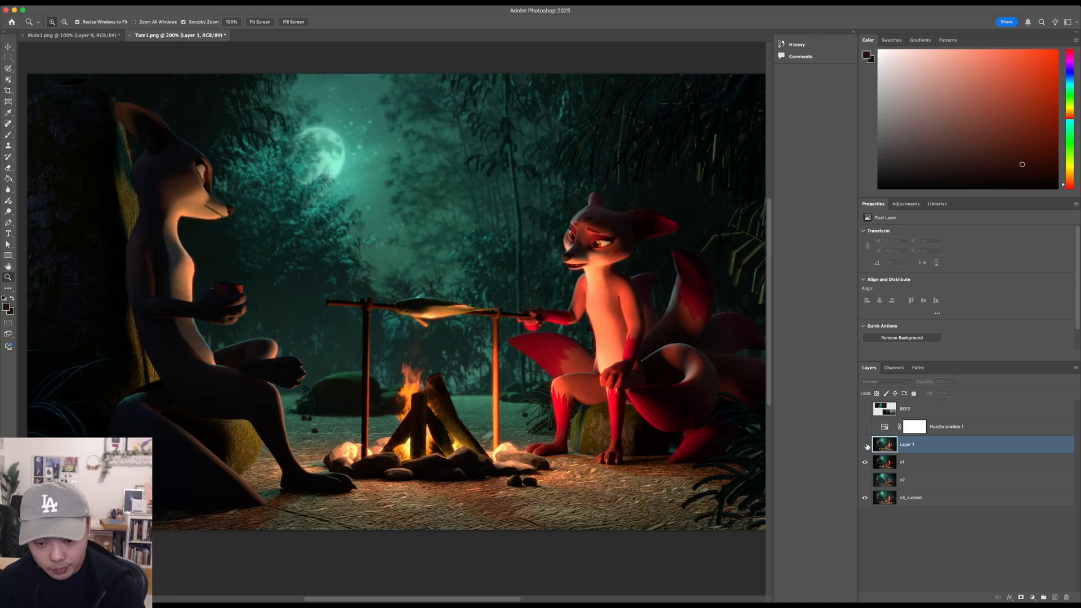
pyautogui.click(866, 445)
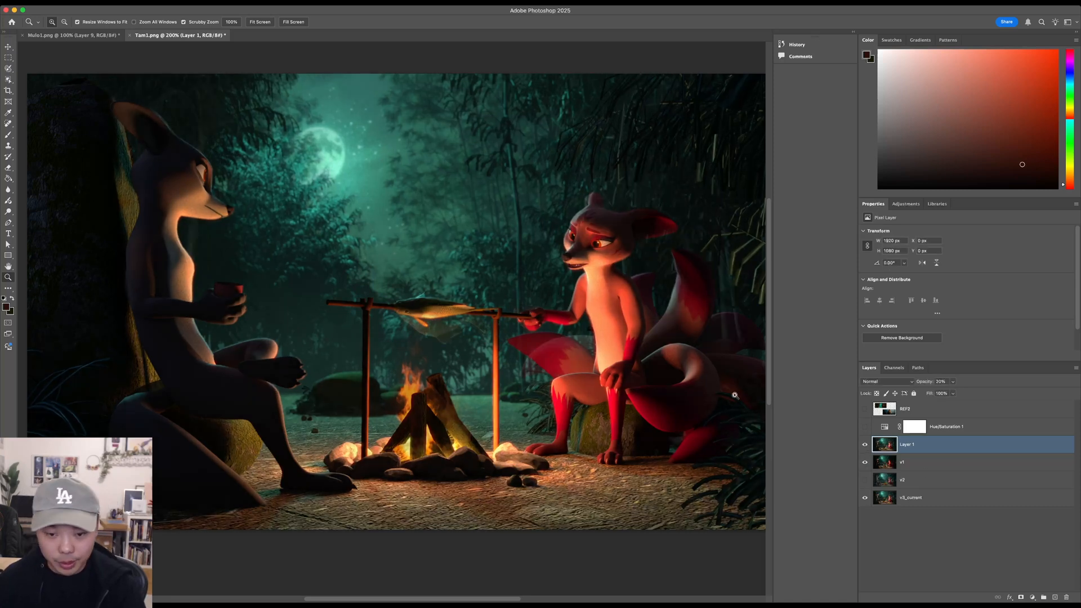
pyautogui.scroll(2, 613, 322)
pyautogui.click(866, 445)
pyautogui.click(866, 445)
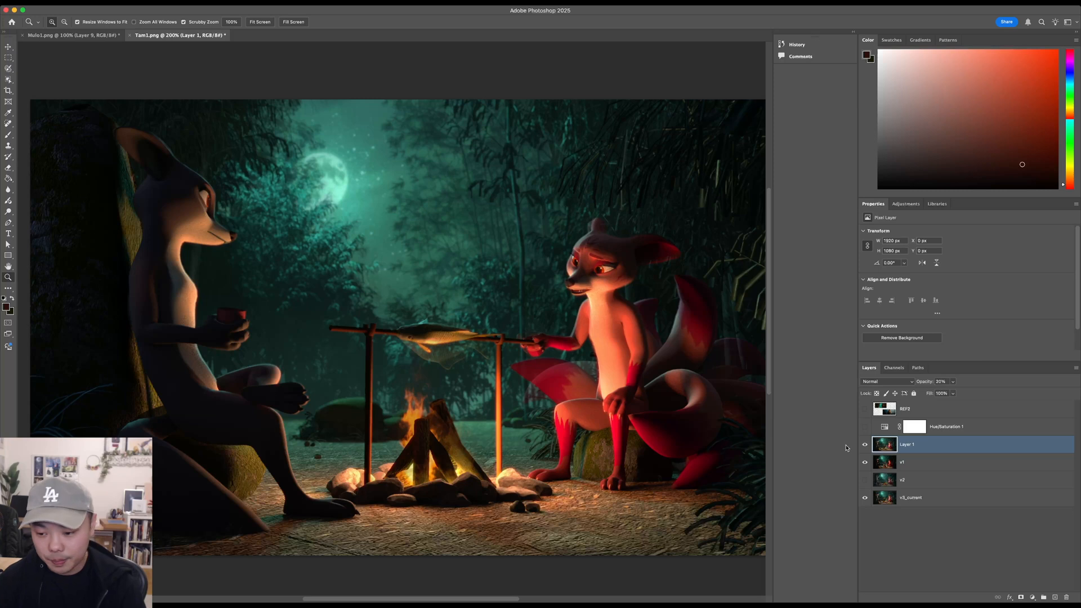
pyautogui.click(865, 409)
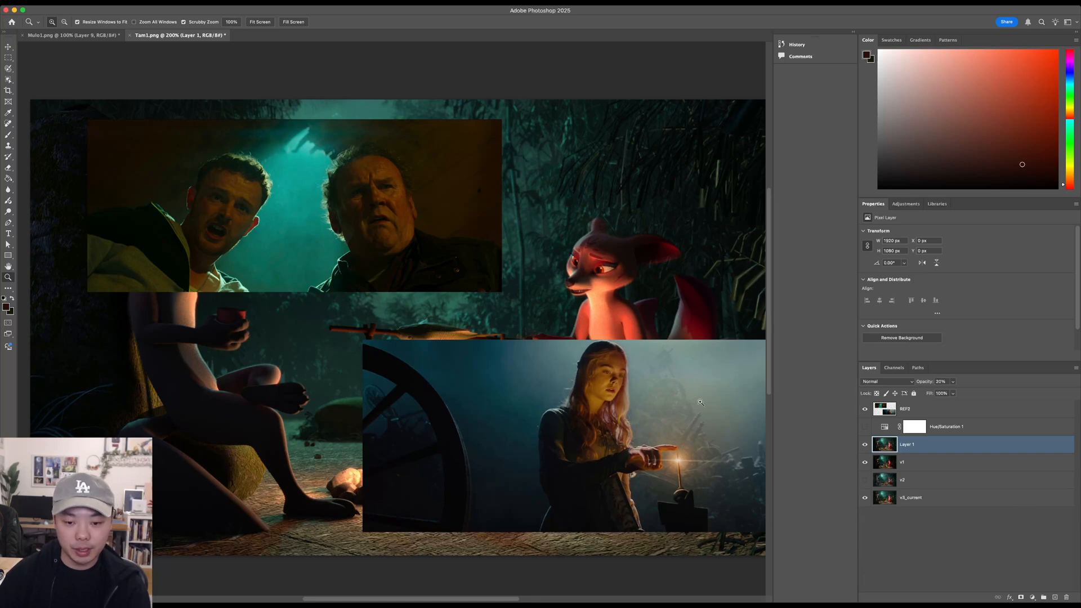
pyautogui.click(865, 409)
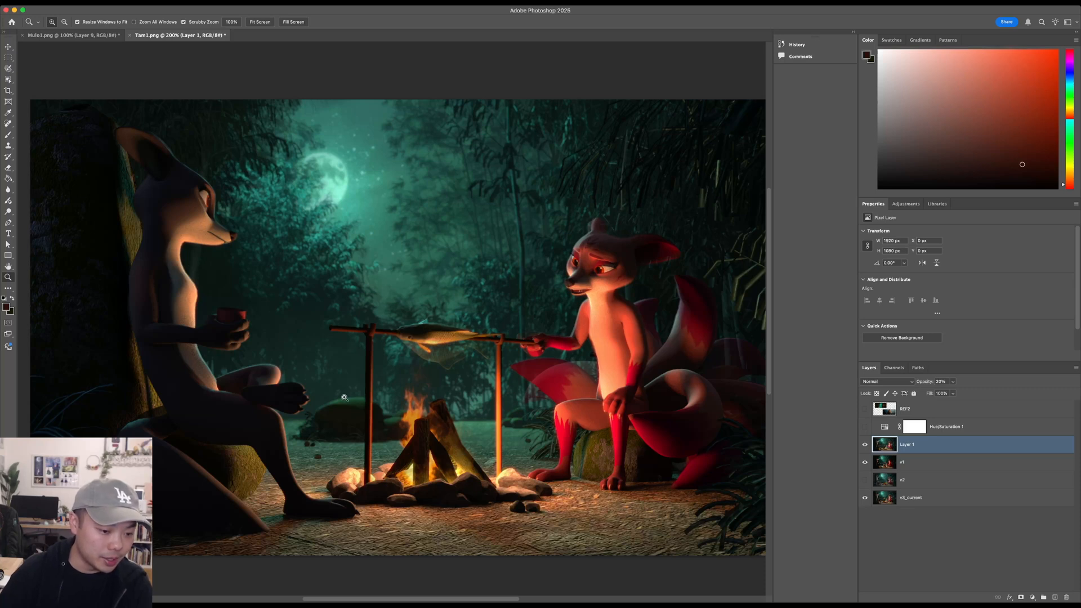
# - On a new layer above Layer 1, brush a white arrow from the campfire toward the fox holding the cup, and try rim strokes along its head
pyautogui.press('b')
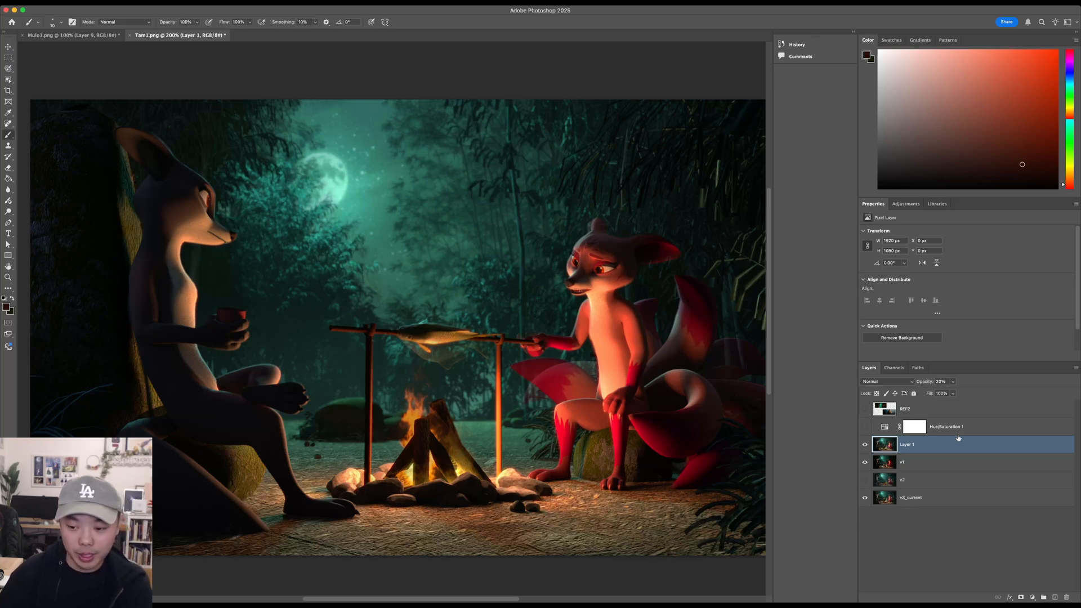
pyautogui.click(1055, 597)
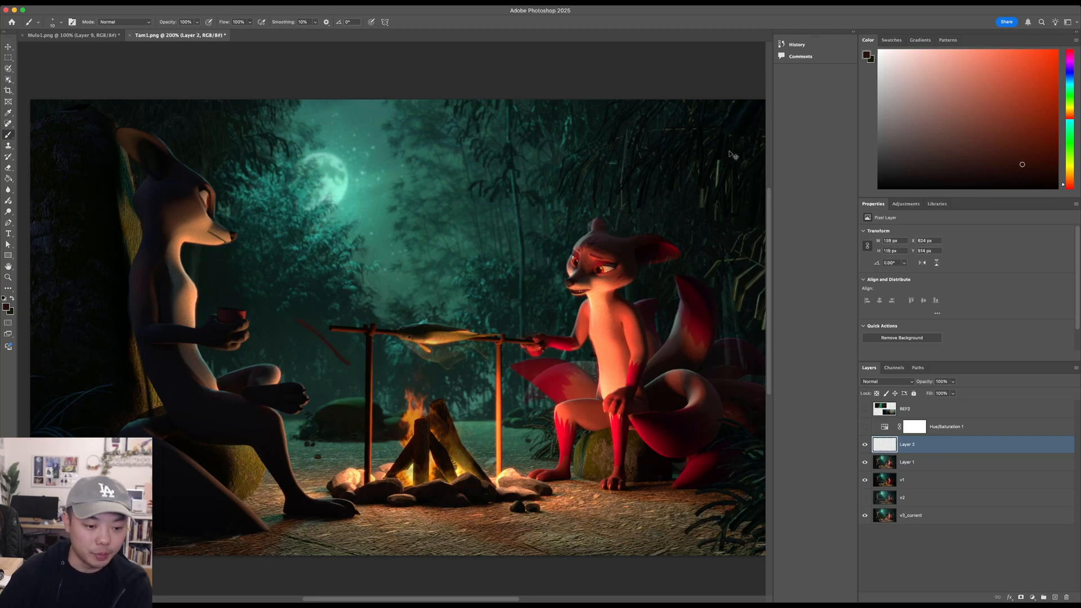
pyautogui.moveTo(909, 97); pyautogui.dragTo(878, 51)
pyautogui.moveTo(342, 370); pyautogui.dragTo(290, 337)
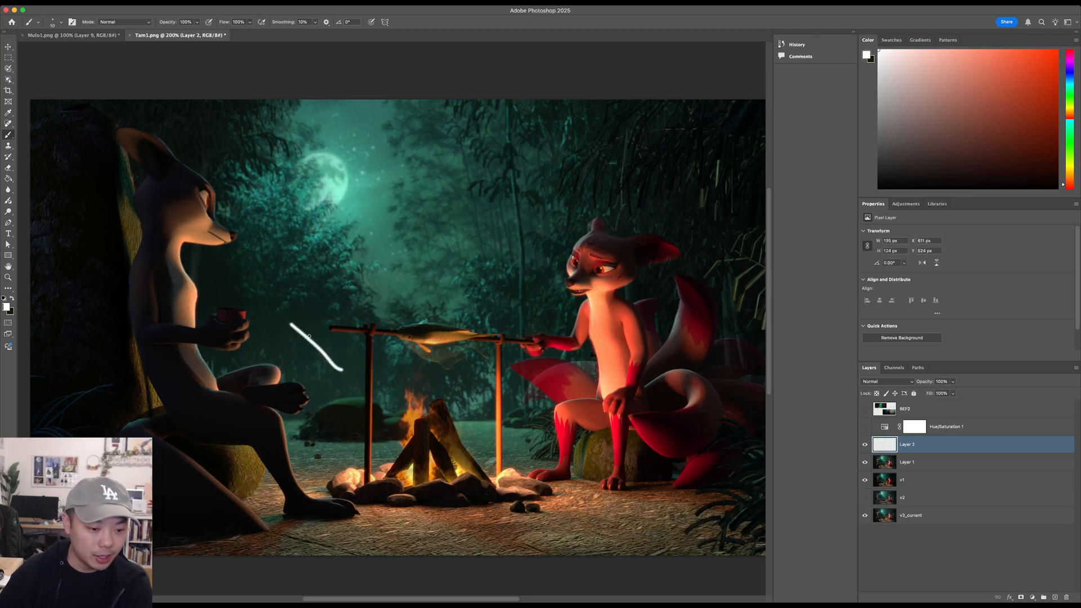
pyautogui.hotkey('ctrl', 'z')
pyautogui.moveTo(339, 370)
pyautogui.mouseDown()
pyautogui.moveTo(290, 337)
pyautogui.moveTo(288, 349)
pyautogui.mouseUp()
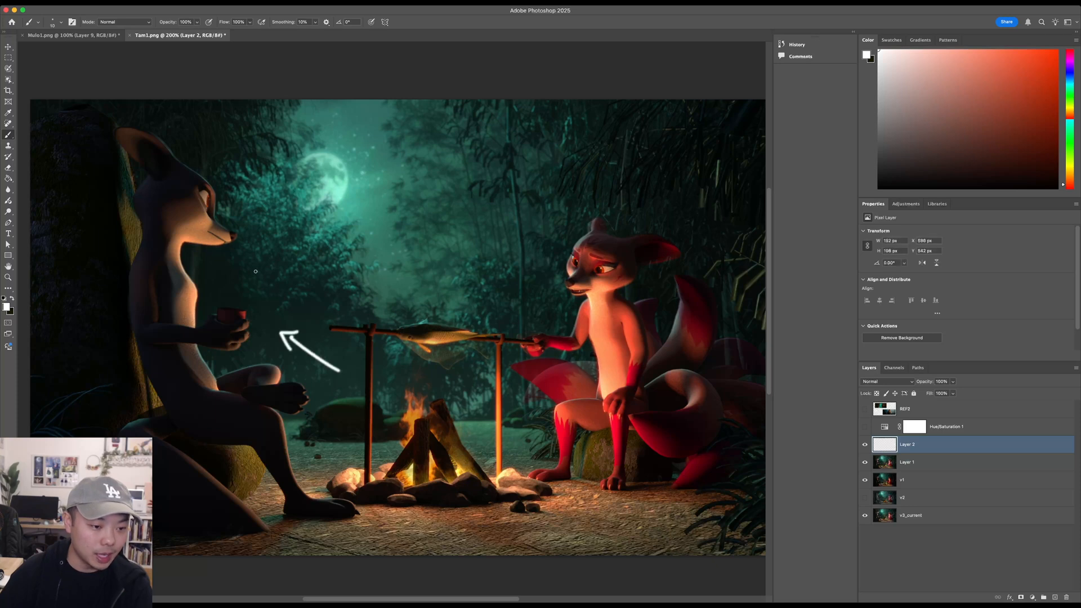
pyautogui.moveTo(164, 140); pyautogui.dragTo(225, 207)
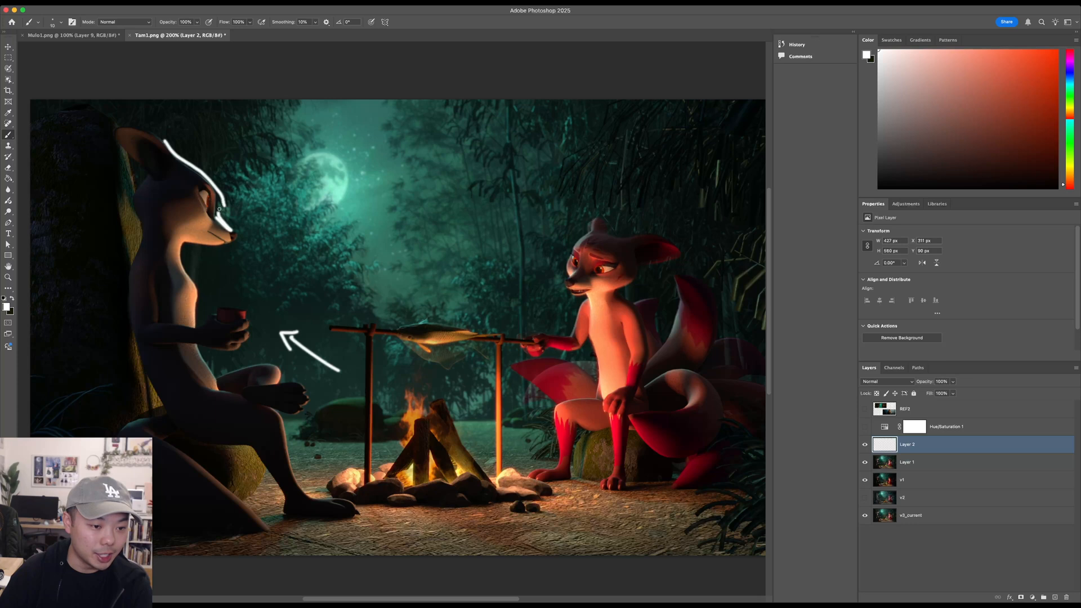
pyautogui.hotkey('ctrl', 'z')
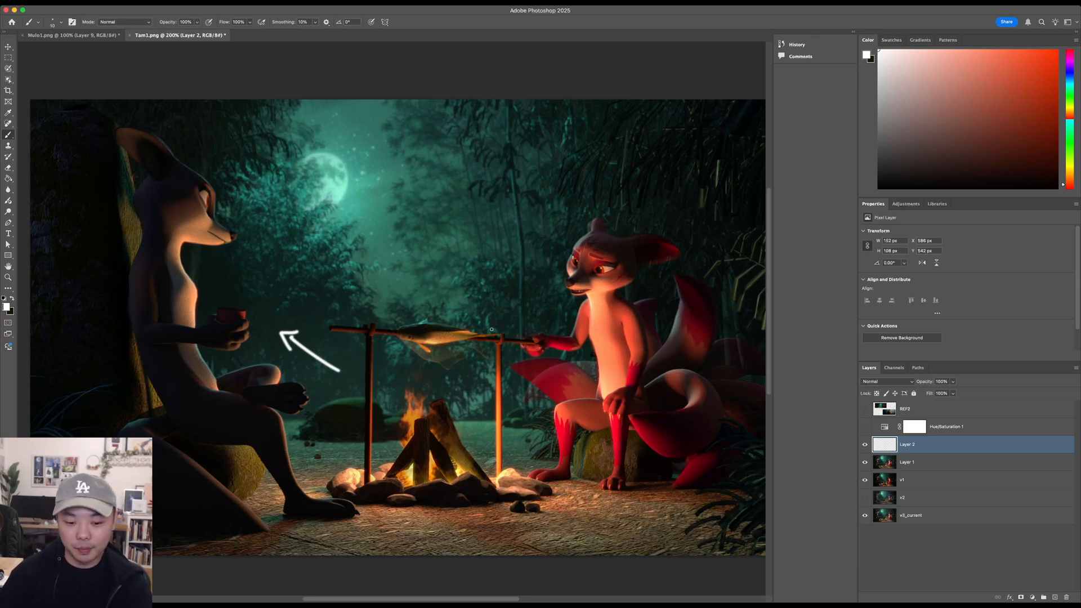
# - Hide the arrow layer and, on a new layer above Layer 1, brush a white circle around the campfire with rays spreading outward
pyautogui.click(865, 446)
pyautogui.click(979, 467)
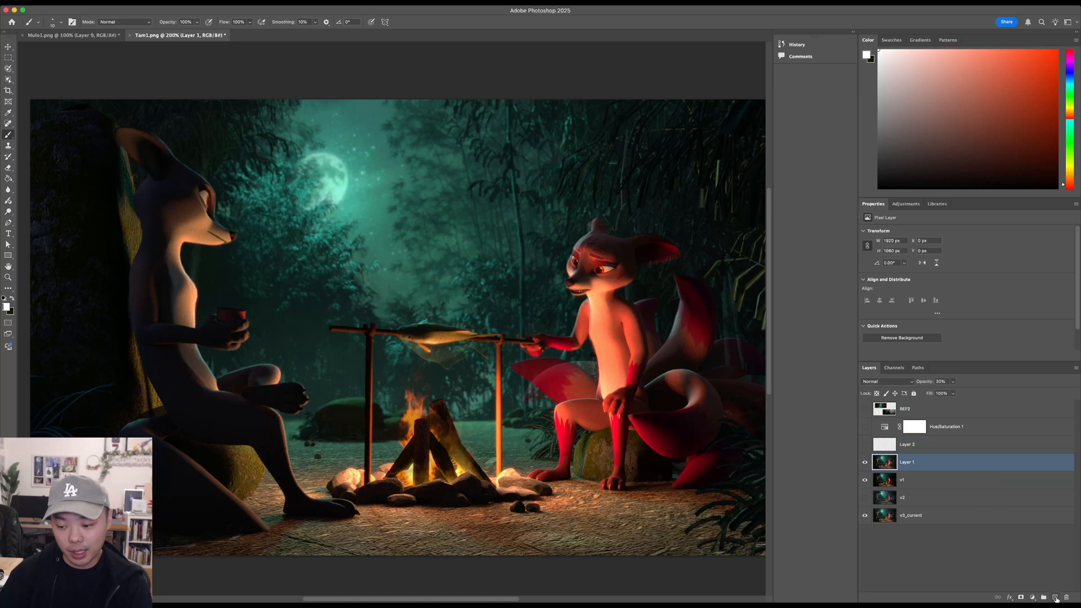
pyautogui.click(1056, 598)
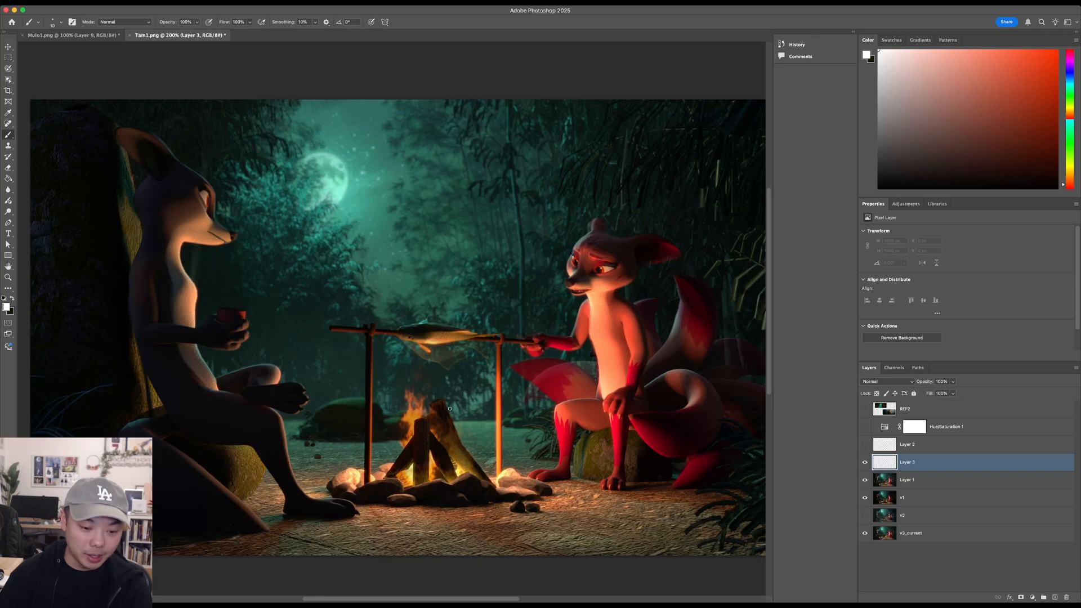
pyautogui.moveTo(456, 404)
pyautogui.mouseDown()
pyautogui.moveTo(438, 386)
pyautogui.moveTo(394, 457)
pyautogui.moveTo(469, 421)
pyautogui.moveTo(430, 388)
pyautogui.moveTo(492, 358)
pyautogui.moveTo(538, 385)
pyautogui.mouseUp()
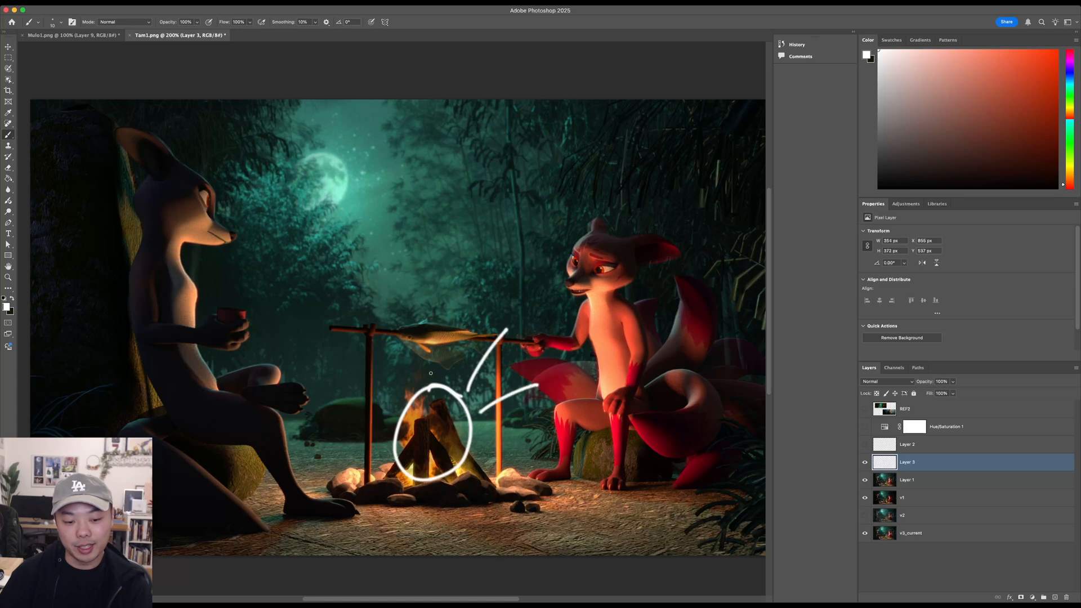
pyautogui.moveTo(434, 371); pyautogui.dragTo(378, 308)
pyautogui.moveTo(389, 371); pyautogui.dragTo(329, 341)
pyautogui.moveTo(376, 411); pyautogui.dragTo(304, 402)
pyautogui.moveTo(369, 448); pyautogui.dragTo(332, 485)
pyautogui.moveTo(467, 484); pyautogui.dragTo(496, 504)
pyautogui.moveTo(499, 452); pyautogui.dragTo(575, 458)
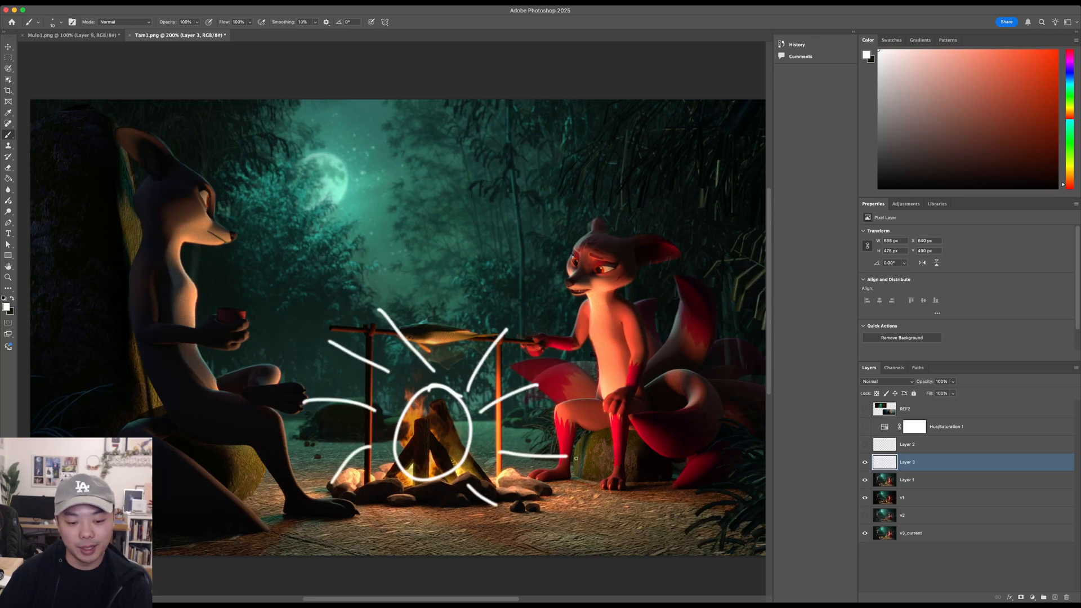
# - Hide the single-circle sketch and, on another new layer, brush four small white circles over the fire with rays spreading outward
pyautogui.click(865, 463)
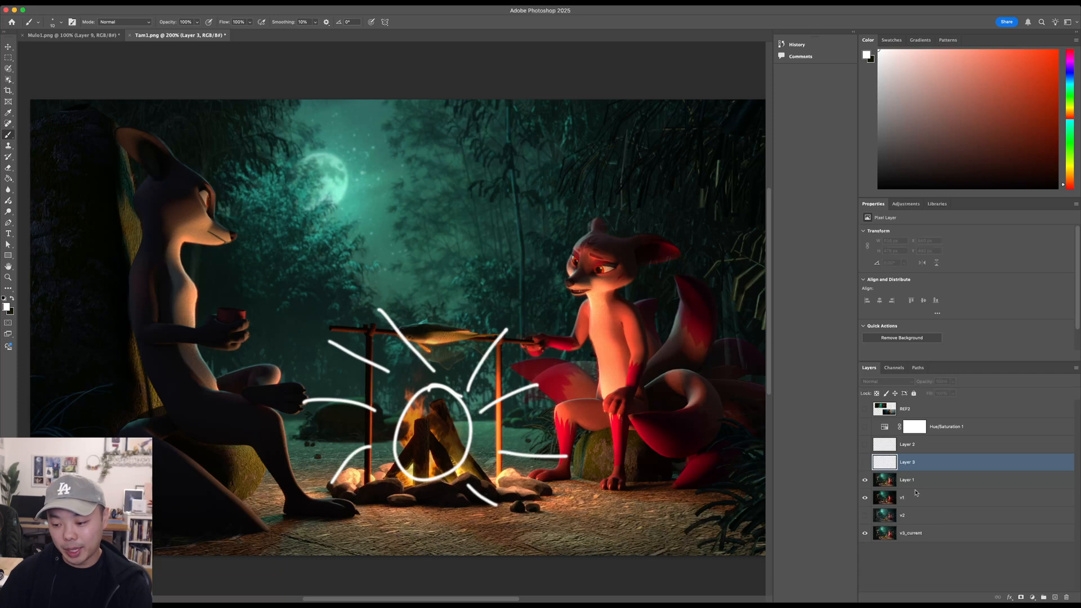
pyautogui.click(977, 503)
pyautogui.click(997, 560)
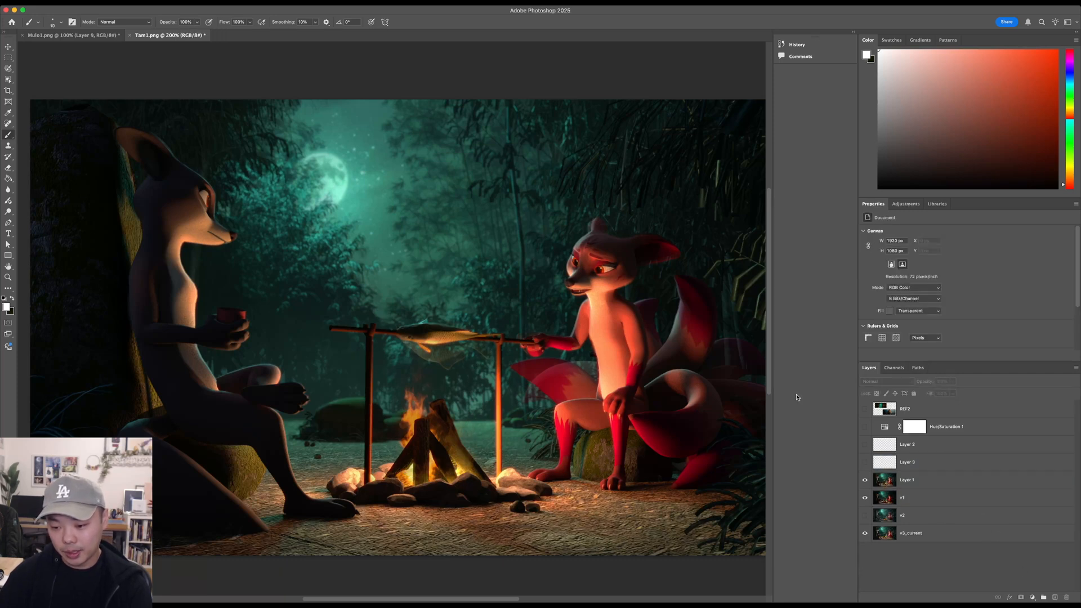
pyautogui.press('super+shift+alt+n')
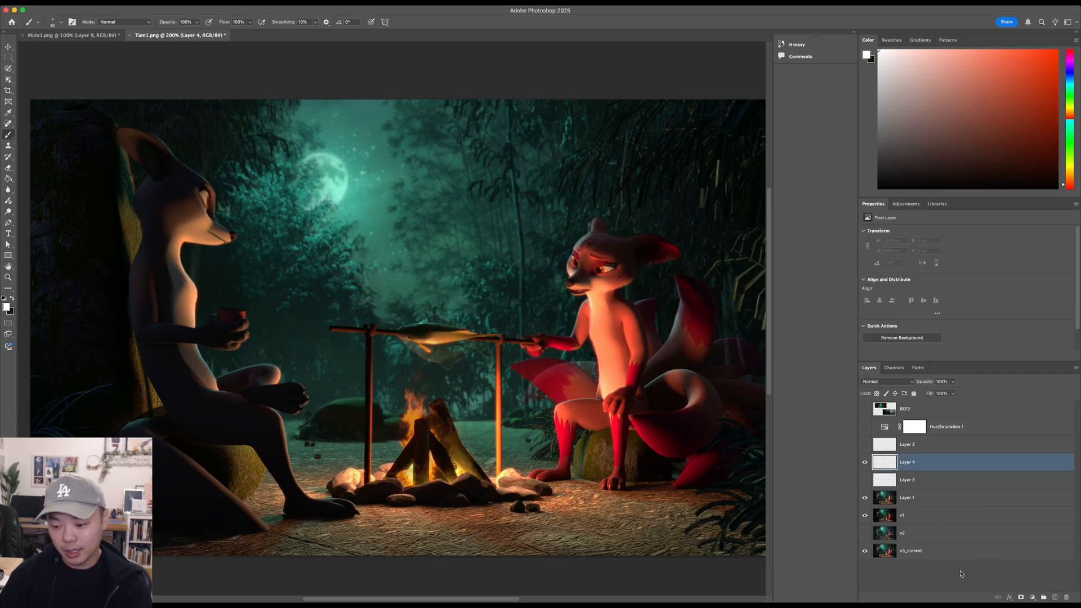
pyautogui.moveTo(409, 415)
pyautogui.mouseDown()
pyautogui.moveTo(404, 447)
pyautogui.moveTo(408, 414)
pyautogui.moveTo(451, 438)
pyautogui.moveTo(438, 424)
pyautogui.moveTo(421, 475)
pyautogui.moveTo(426, 443)
pyautogui.moveTo(470, 437)
pyautogui.moveTo(492, 448)
pyautogui.moveTo(468, 420)
pyautogui.mouseUp()
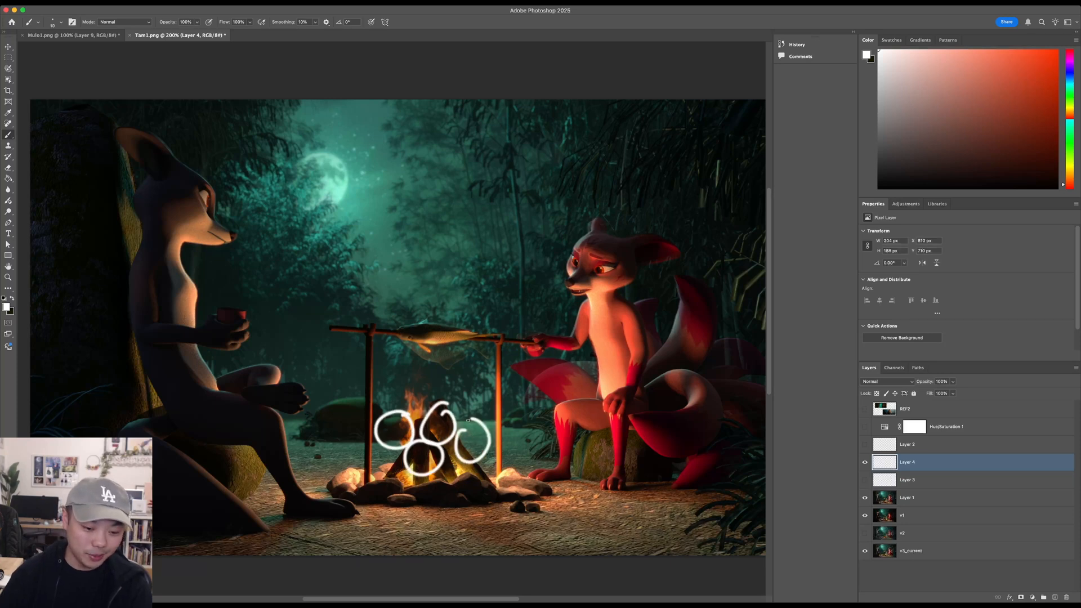
pyautogui.moveTo(455, 393); pyautogui.dragTo(480, 355)
pyautogui.moveTo(472, 398); pyautogui.dragTo(504, 375)
pyautogui.moveTo(495, 423); pyautogui.dragTo(538, 423)
pyautogui.moveTo(507, 471); pyautogui.dragTo(524, 472)
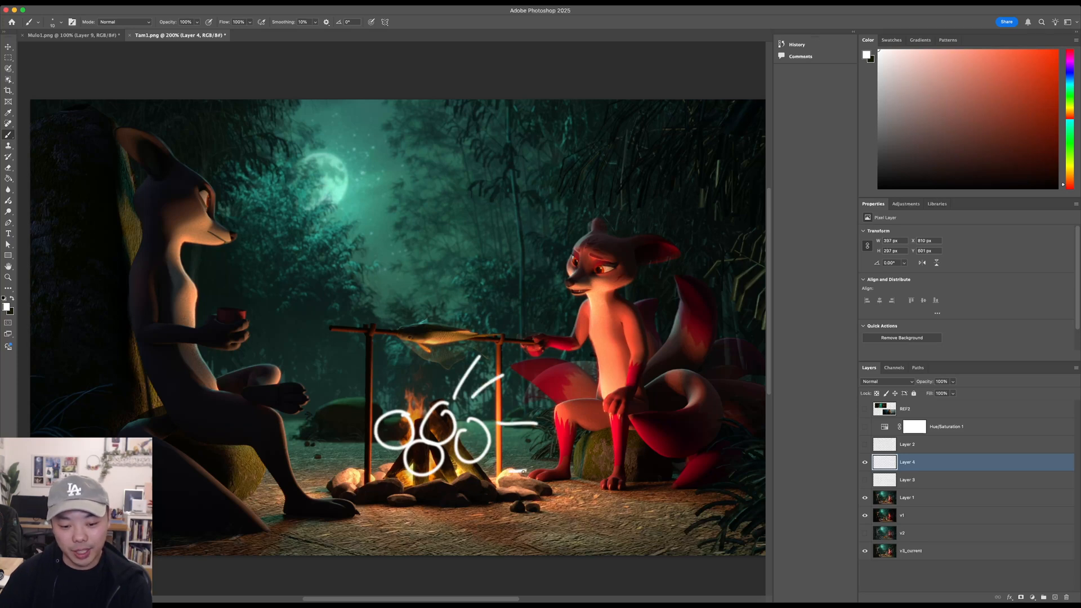
pyautogui.moveTo(448, 478); pyautogui.dragTo(485, 516)
pyautogui.moveTo(411, 481)
pyautogui.mouseDown()
pyautogui.moveTo(389, 499)
pyautogui.moveTo(365, 483)
pyautogui.mouseUp()
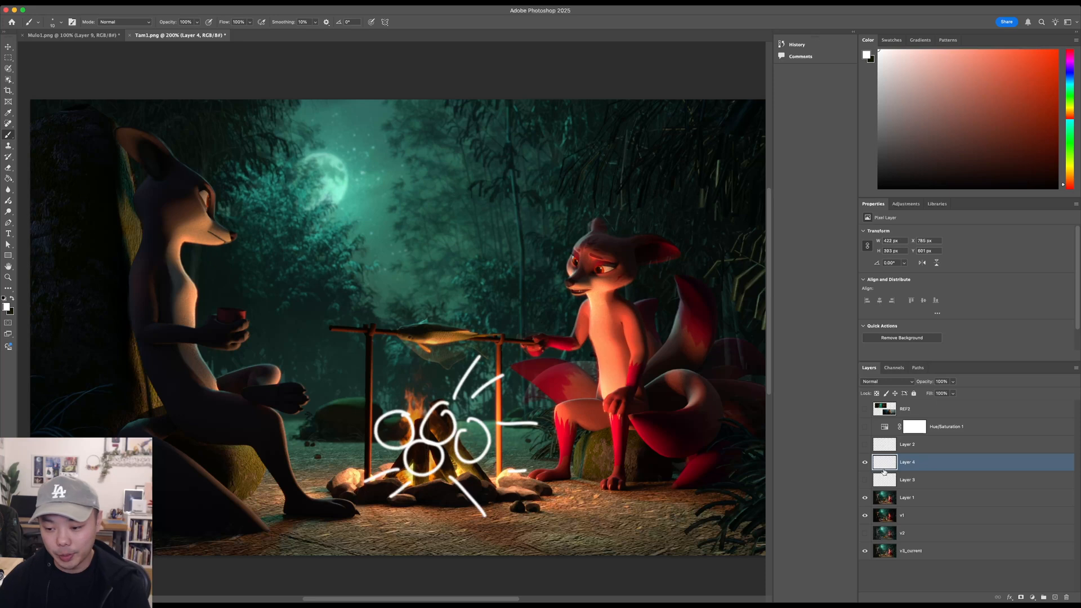
# - Hide the four-circle sketch and toggle Layer 1 to compare the scene with and without it
pyautogui.click(865, 462)
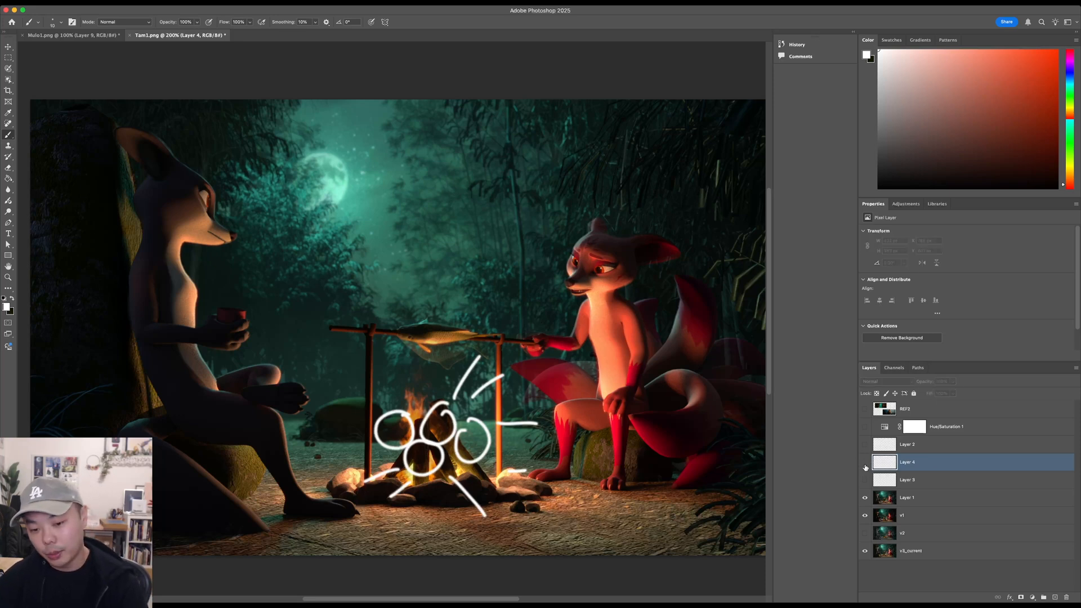
pyautogui.click(865, 498)
pyautogui.click(866, 498)
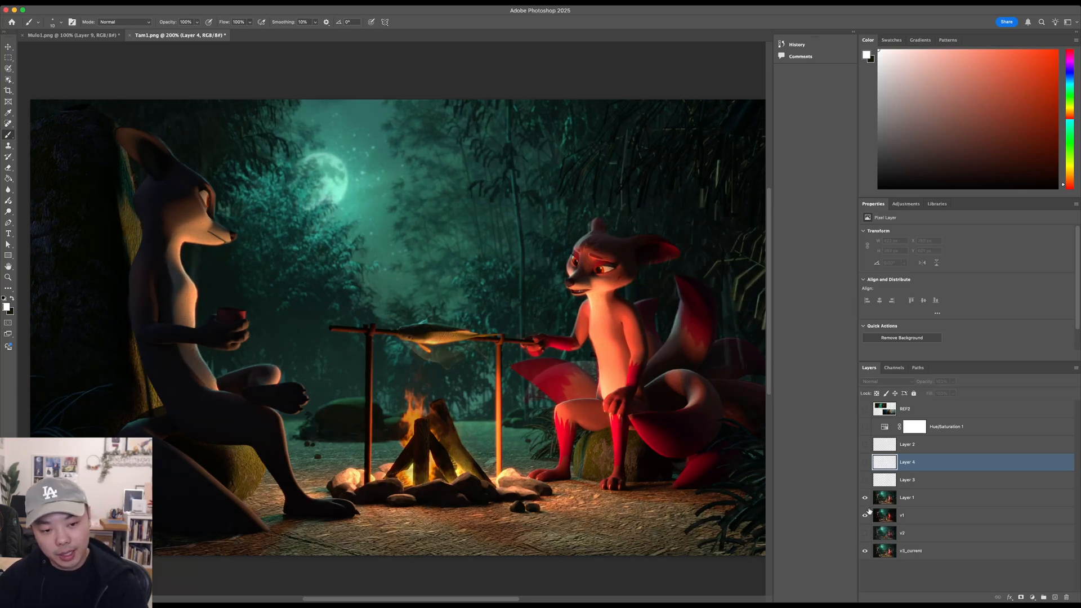
pyautogui.click(866, 498)
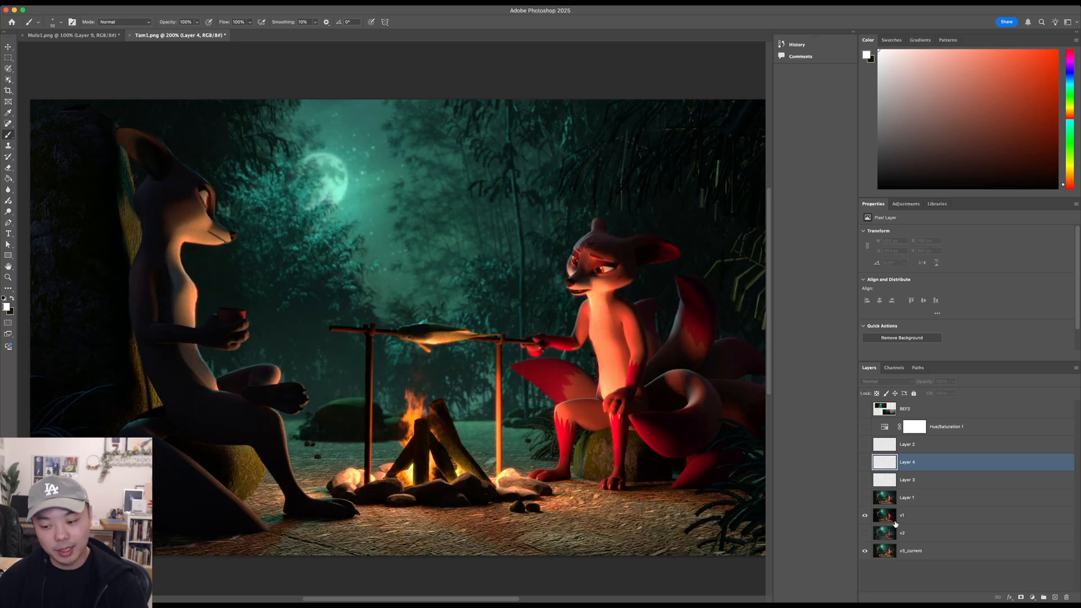
# - Select v1 and toggle its visibility to compare its lighting with v3_current, leaving v1 shown
pyautogui.click(918, 519)
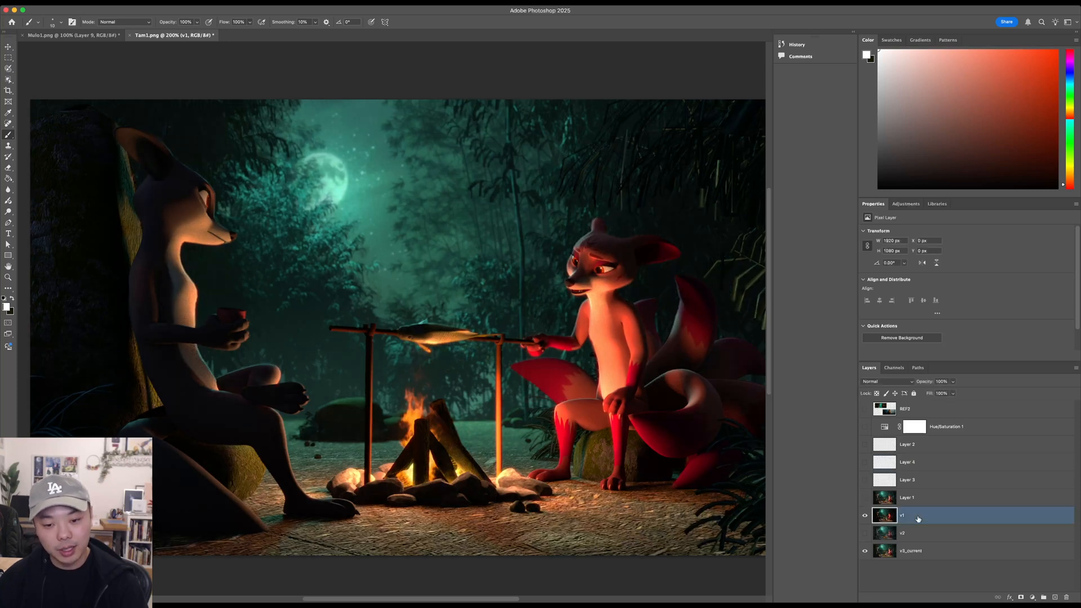
pyautogui.click(866, 516)
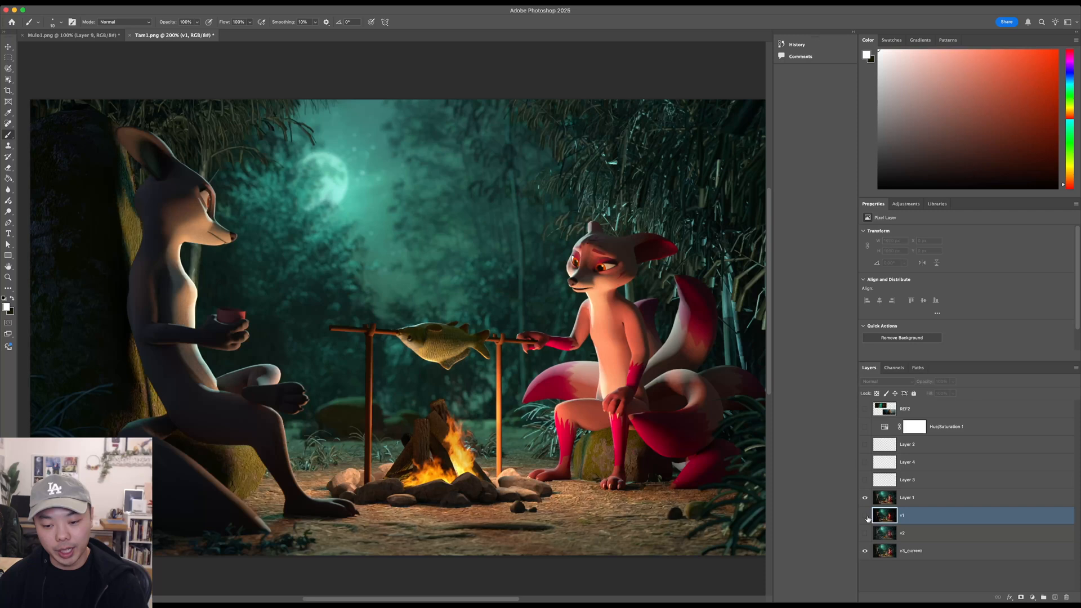
pyautogui.moveTo(537, 305); pyautogui.dragTo(507, 312)
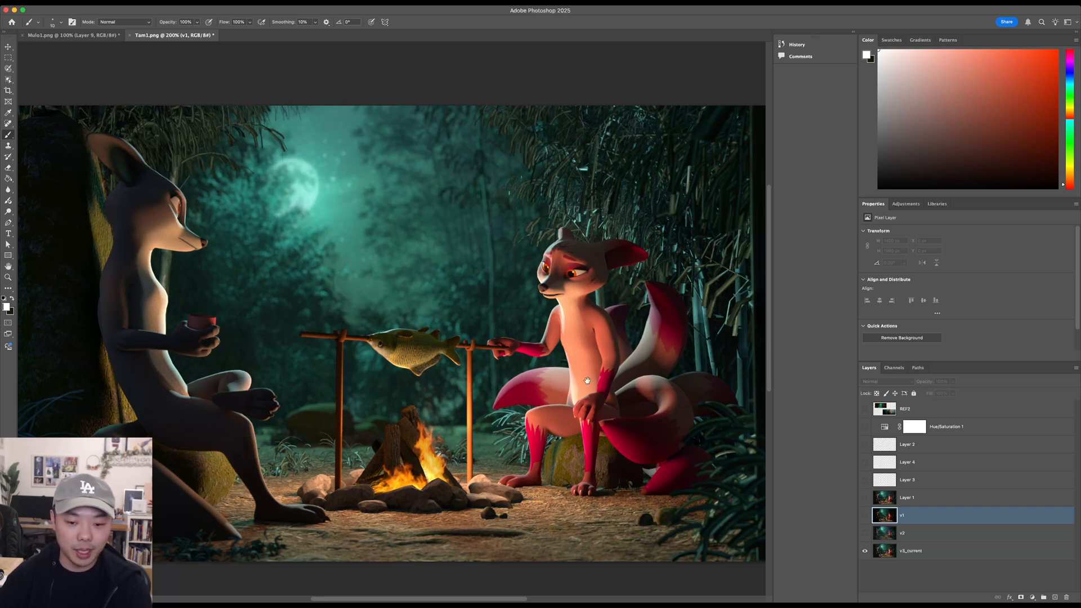
pyautogui.scroll(1, 588, 372)
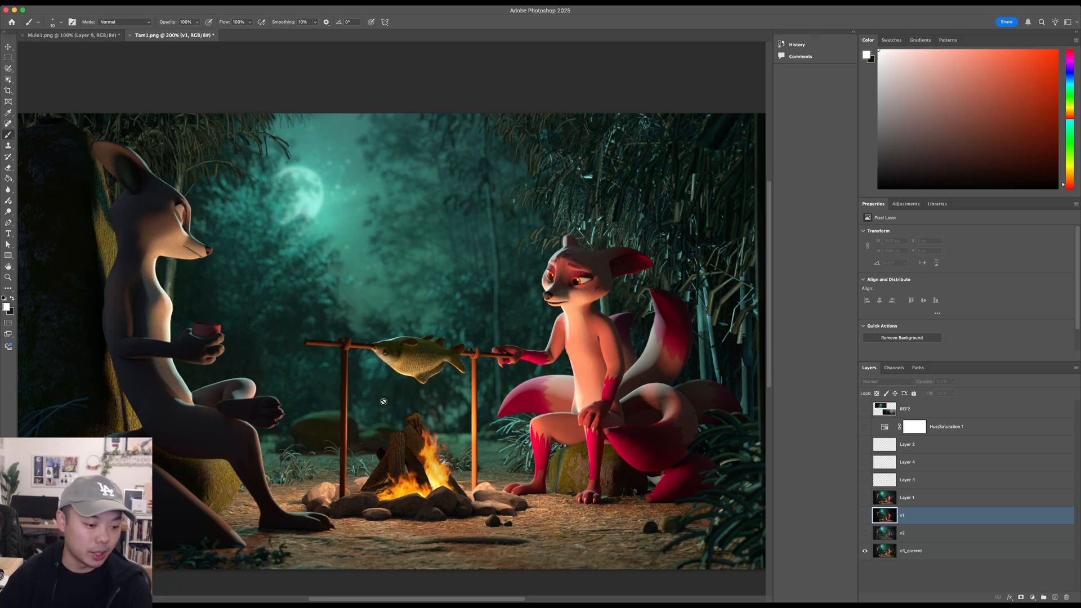
pyautogui.click(866, 516)
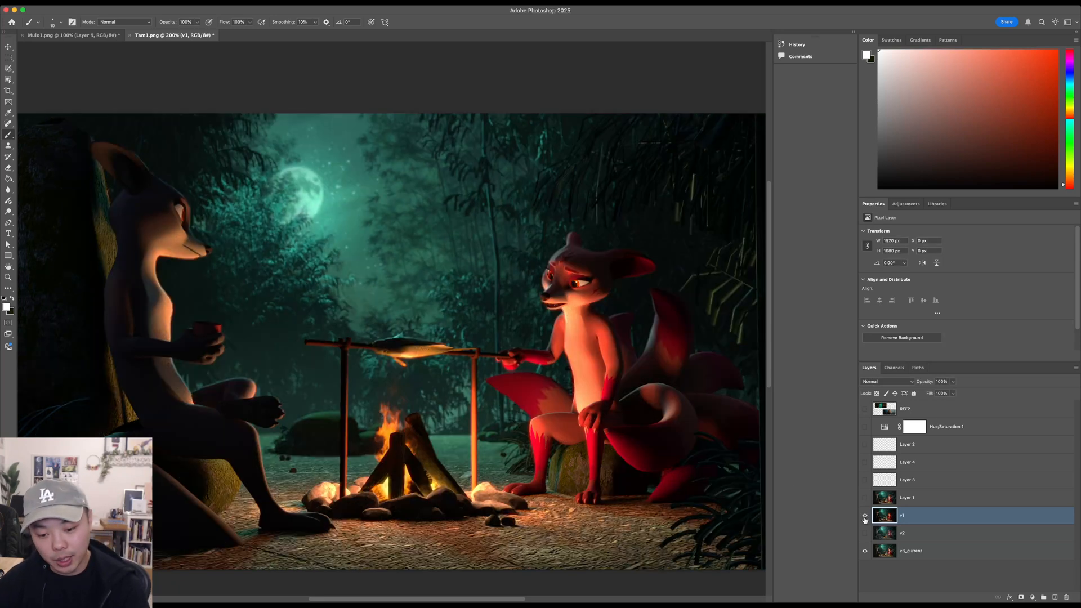
pyautogui.click(865, 515)
pyautogui.click(865, 516)
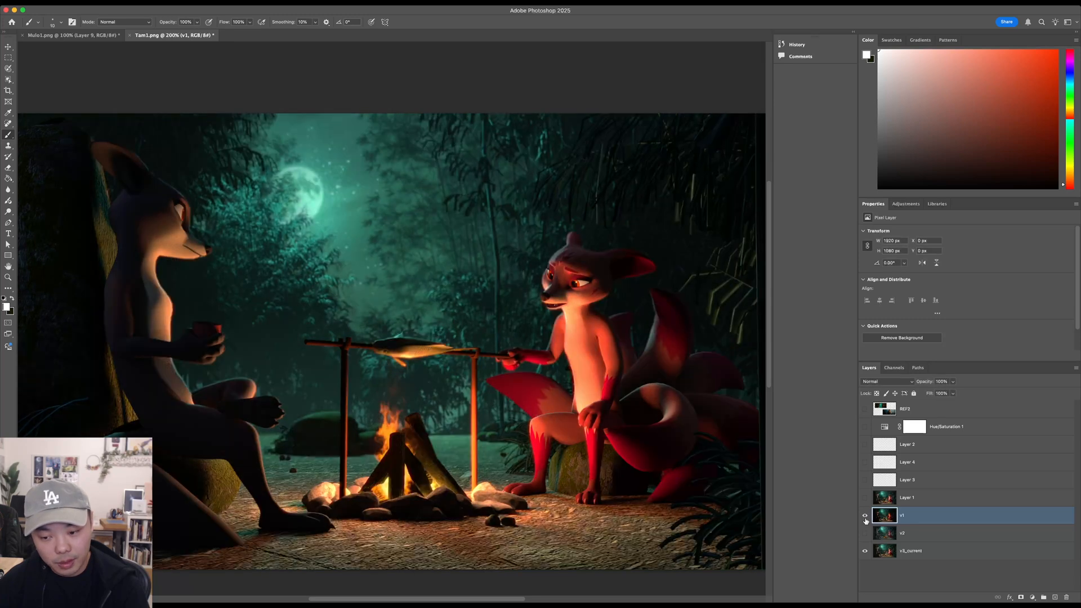
# - Toggle Layer 1 repeatedly over v1, leaving it shown, and check the scene against the reference stills
pyautogui.click(866, 498)
pyautogui.click(865, 497)
pyautogui.click(865, 498)
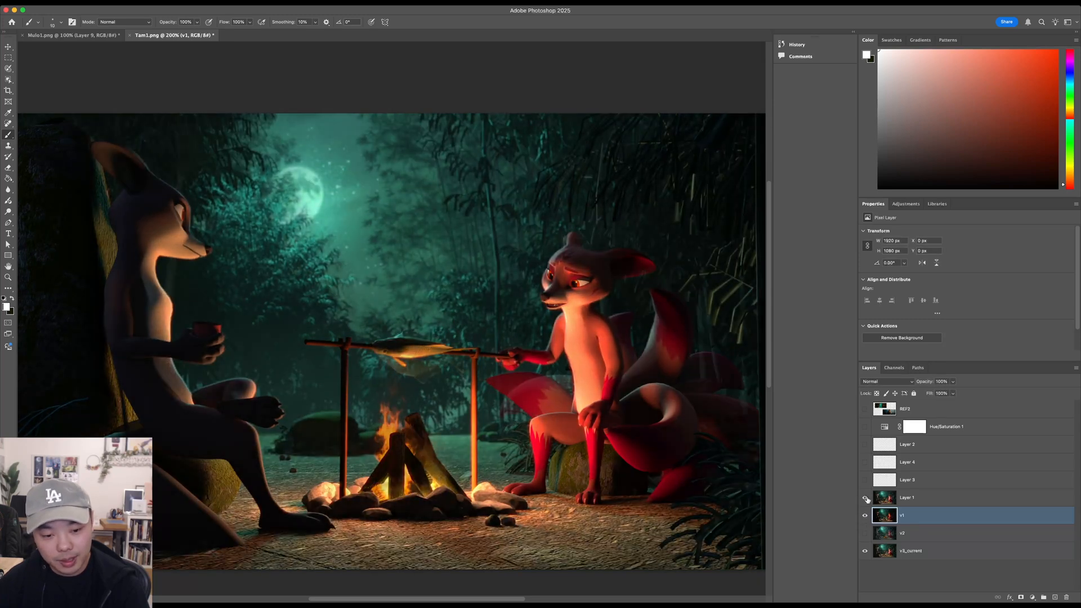
pyautogui.click(865, 498)
pyautogui.click(865, 497)
pyautogui.click(865, 498)
pyautogui.click(865, 498)
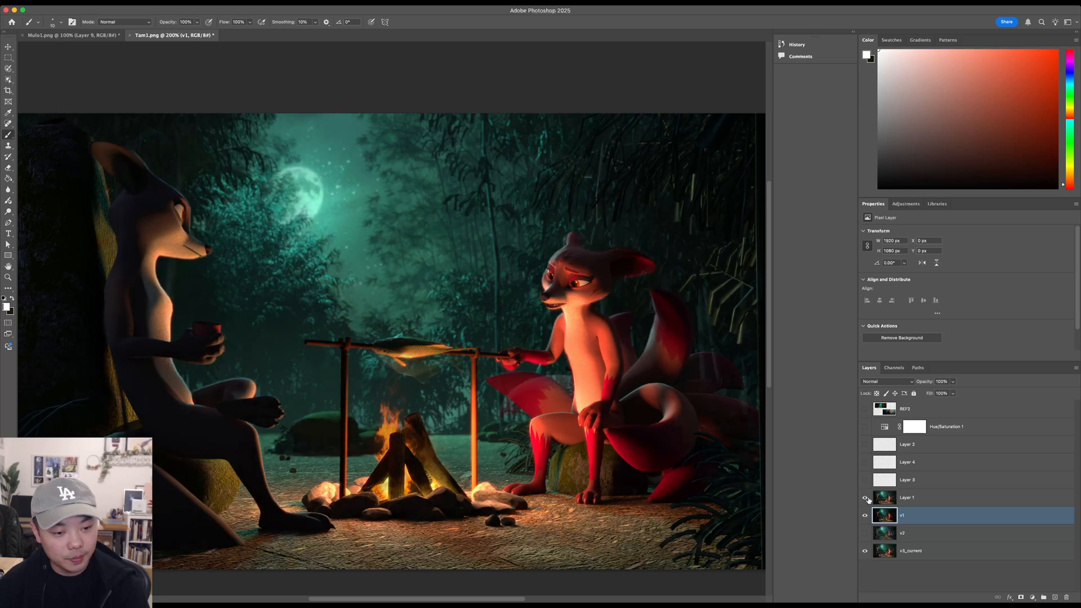
pyautogui.click(864, 410)
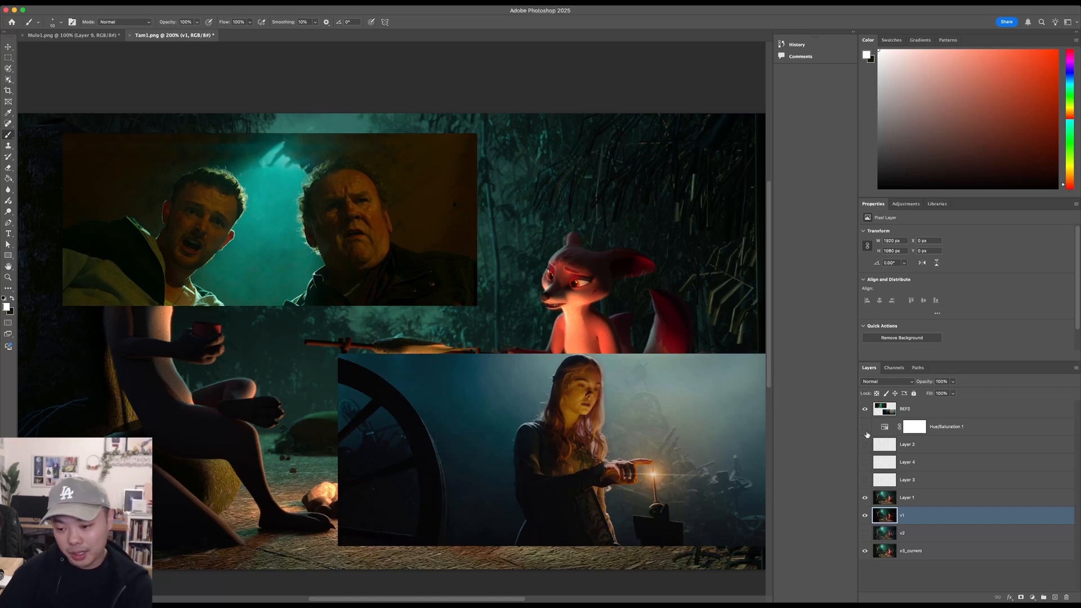
pyautogui.click(865, 409)
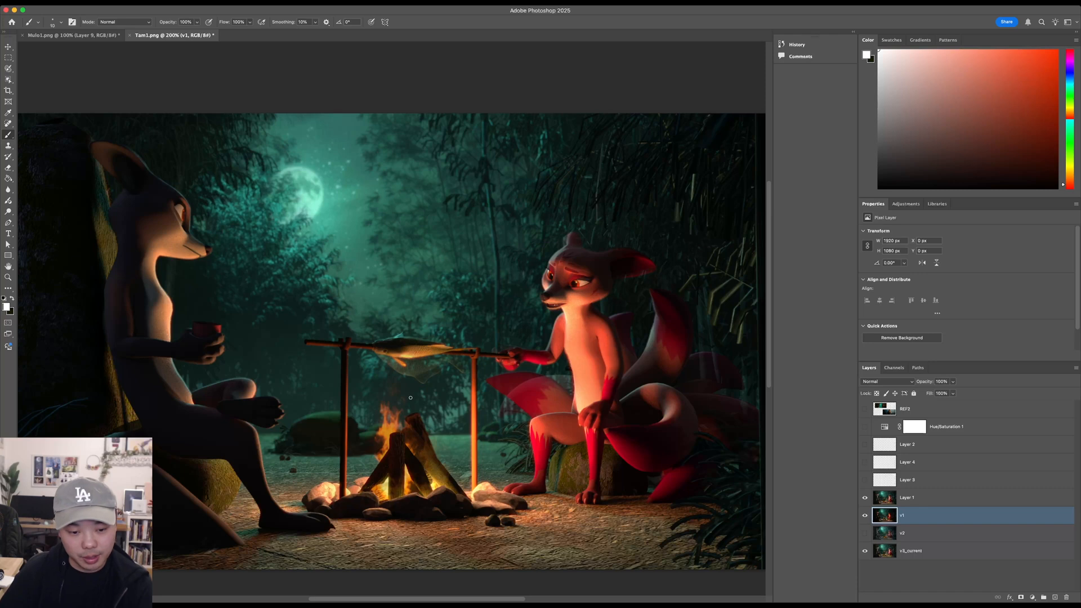
# - Add a new layer above Layer 3, try brushing a small circle over the fire and a large oval beside the red fox, and undo both strokes
pyautogui.click(905, 480)
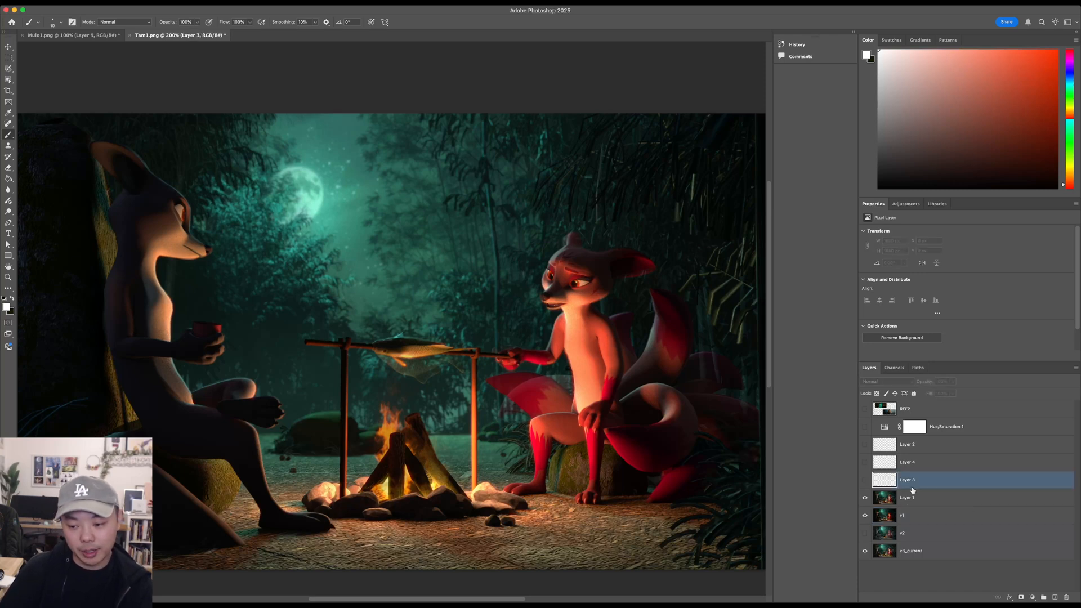
pyautogui.click(1055, 598)
pyautogui.moveTo(381, 386); pyautogui.dragTo(395, 387)
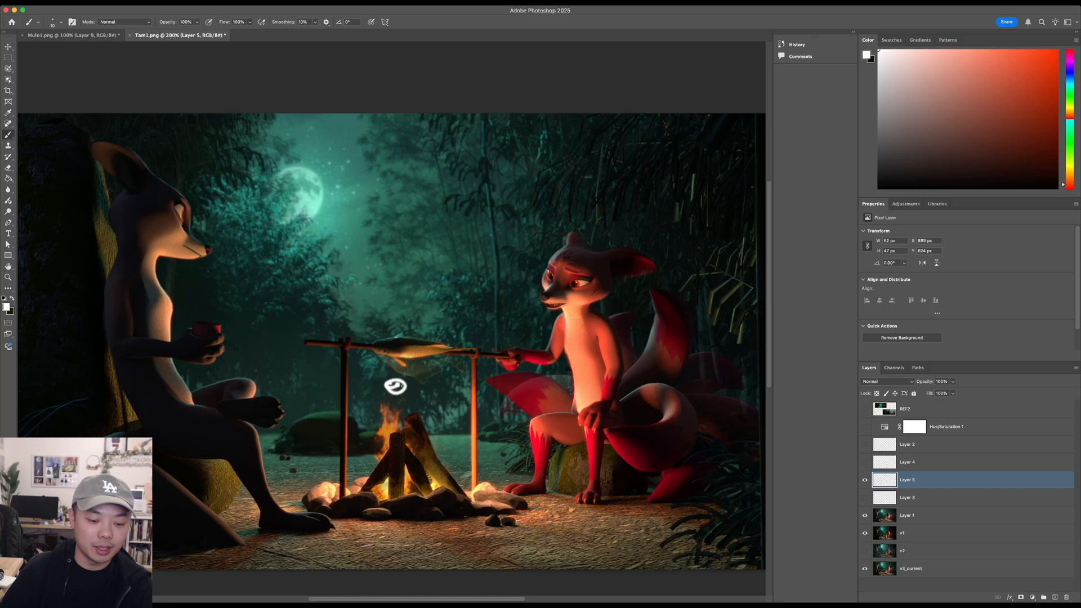
pyautogui.moveTo(680, 208)
pyautogui.mouseDown()
pyautogui.moveTo(702, 226)
pyautogui.moveTo(681, 290)
pyautogui.mouseUp()
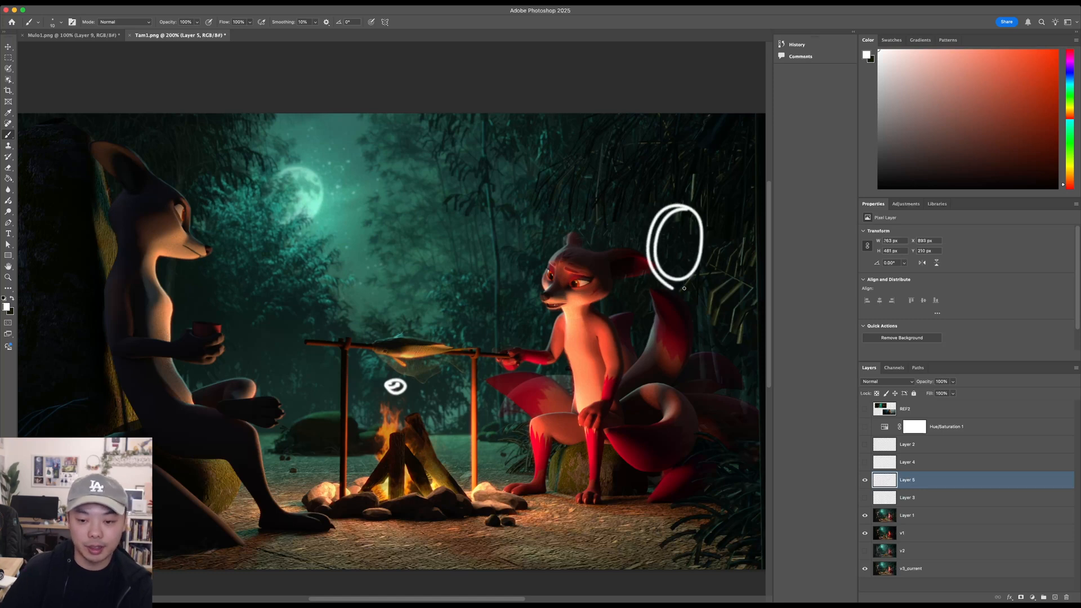
pyautogui.press('super+z')
pyautogui.press('super+z')
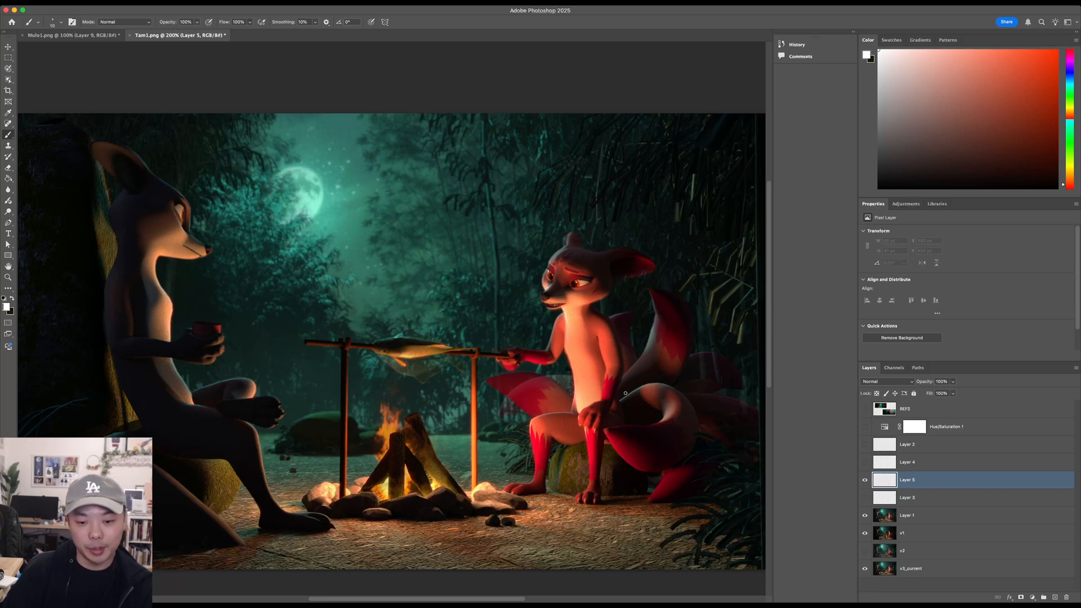
# - View the whole campfire scene and briefly show the REF2 reference stills to compare their lighting with the render
pyautogui.press('z')
pyautogui.keyDown('alt'); pyautogui.click(625, 412); pyautogui.keyUp('alt')
pyautogui.click(866, 409)
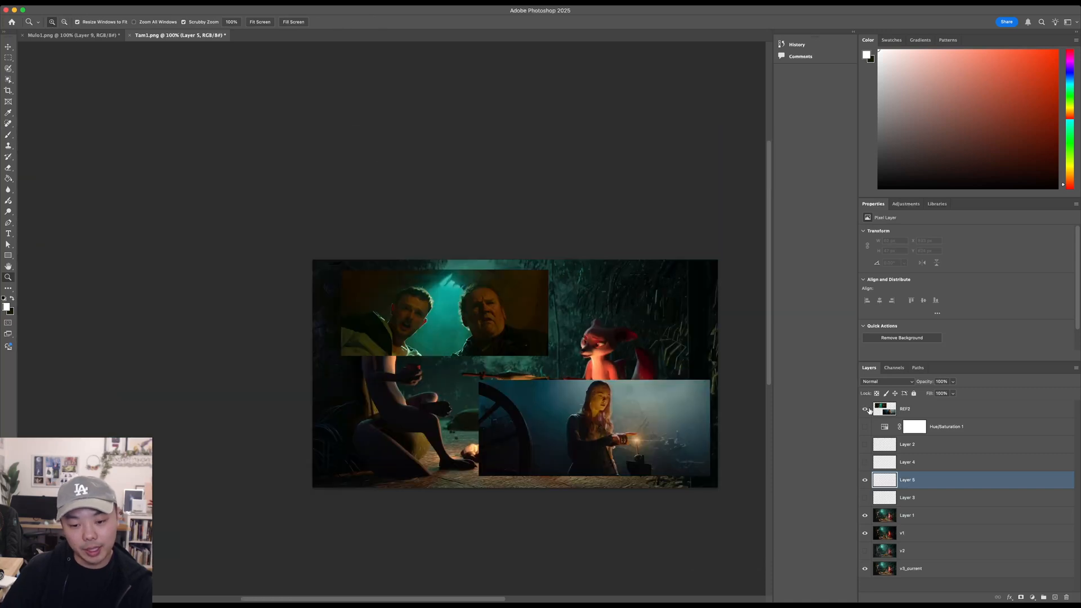
pyautogui.click(866, 410)
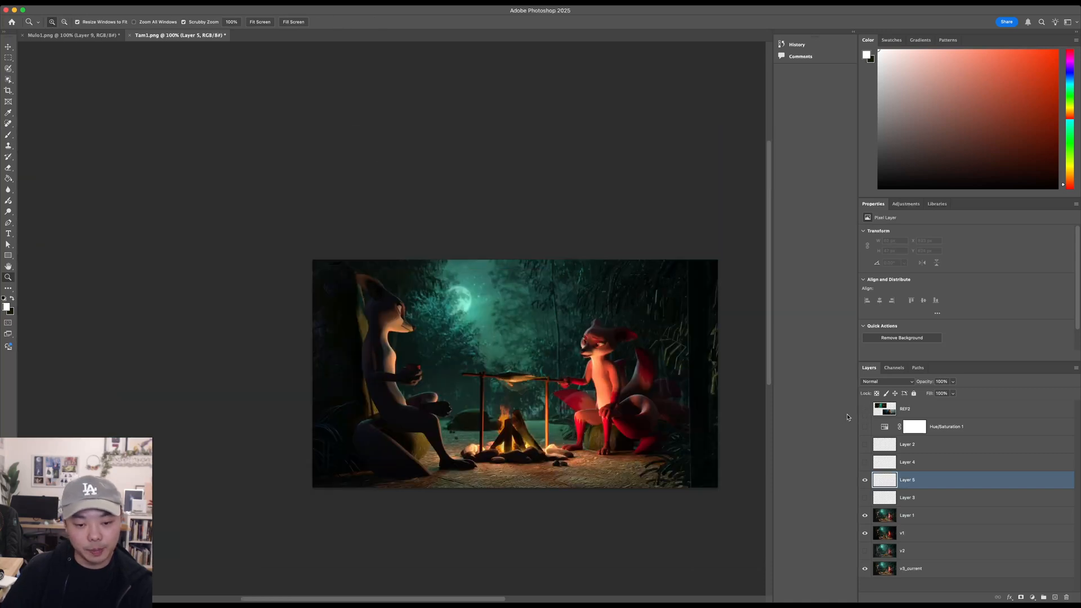
# - Hide Layer 5 and Layer 1 and compare the v2, v3_current and v1 renders by toggling their visibility, leaving v1 shown
pyautogui.moveTo(500, 451); pyautogui.dragTo(436, 443)
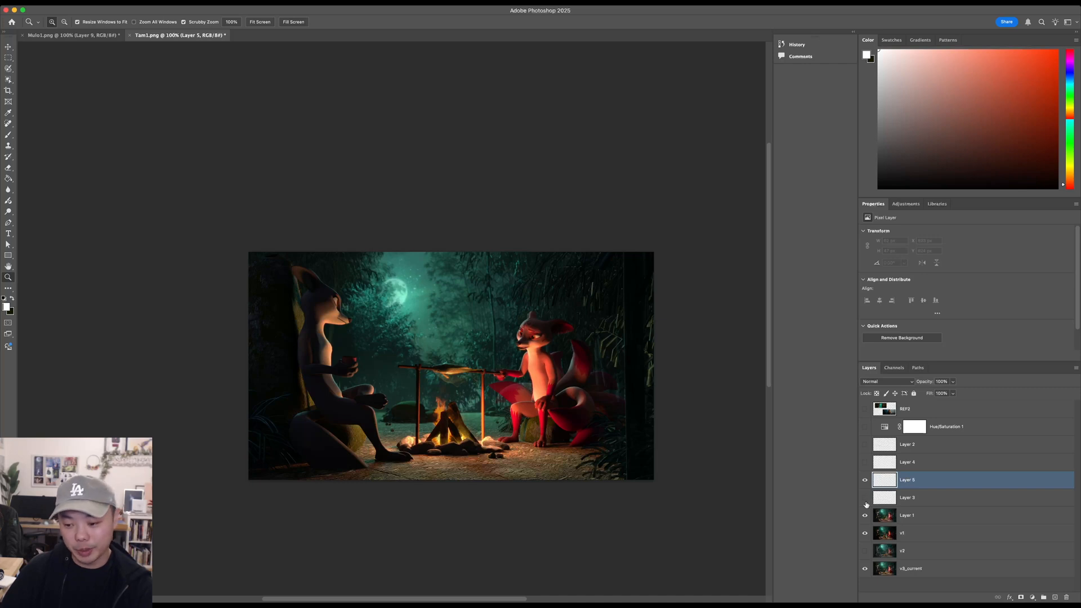
pyautogui.click(865, 480)
pyautogui.click(865, 515)
pyautogui.click(864, 532)
pyautogui.click(865, 551)
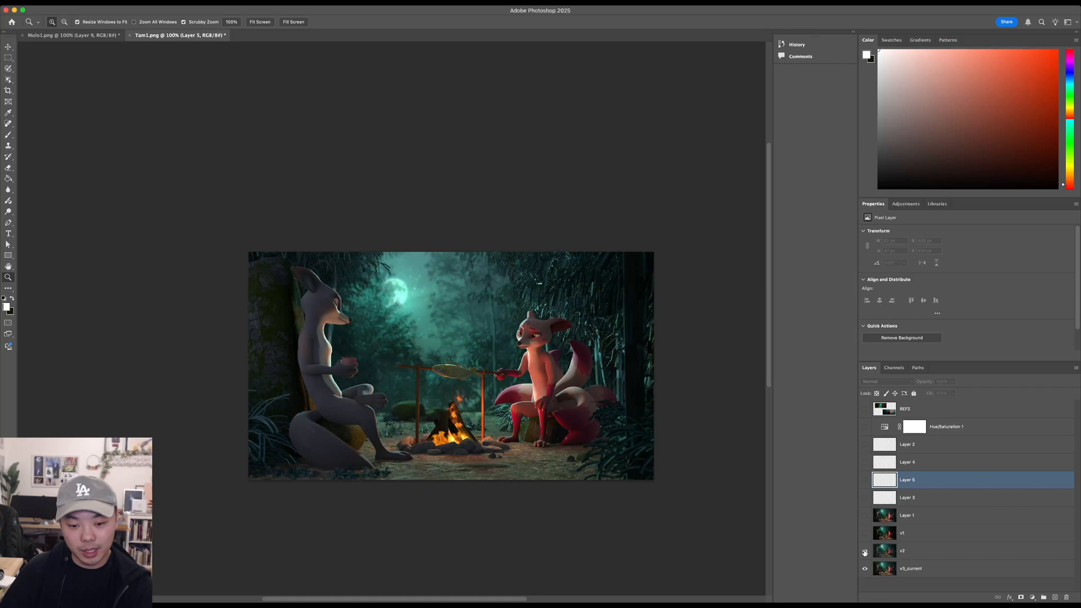
pyautogui.click(865, 552)
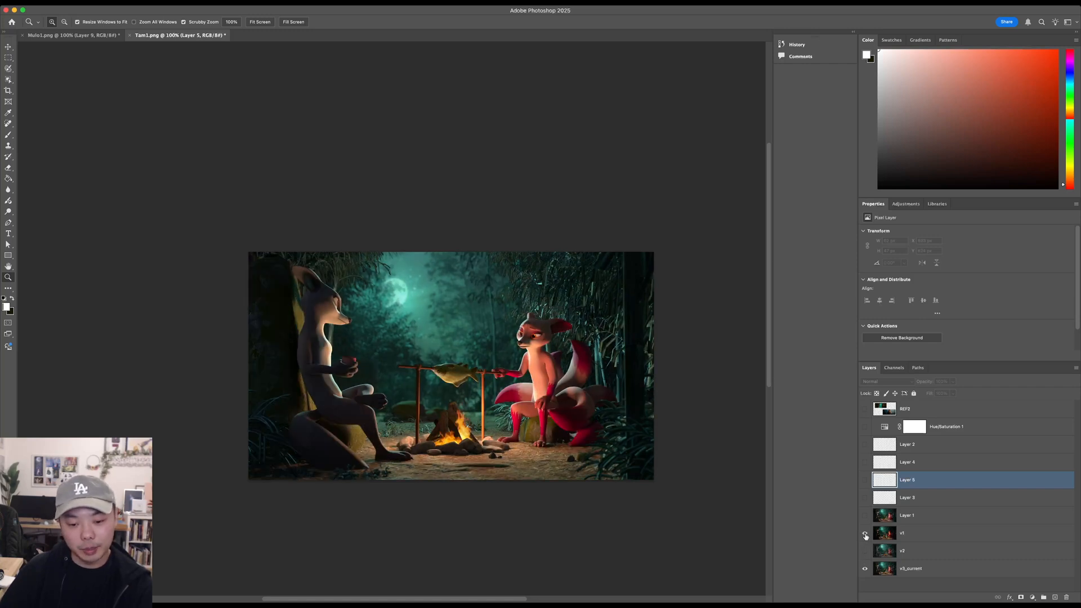
pyautogui.click(866, 534)
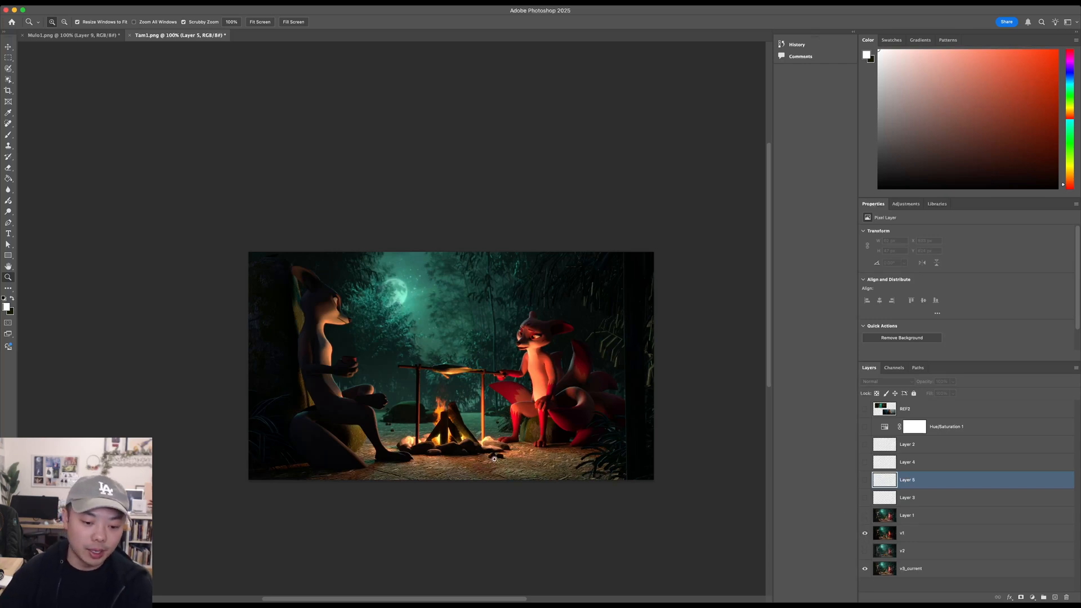
# - Try shifting the v1 render about 63 px to the left, and undo the move
pyautogui.moveTo(496, 453); pyautogui.dragTo(483, 422)
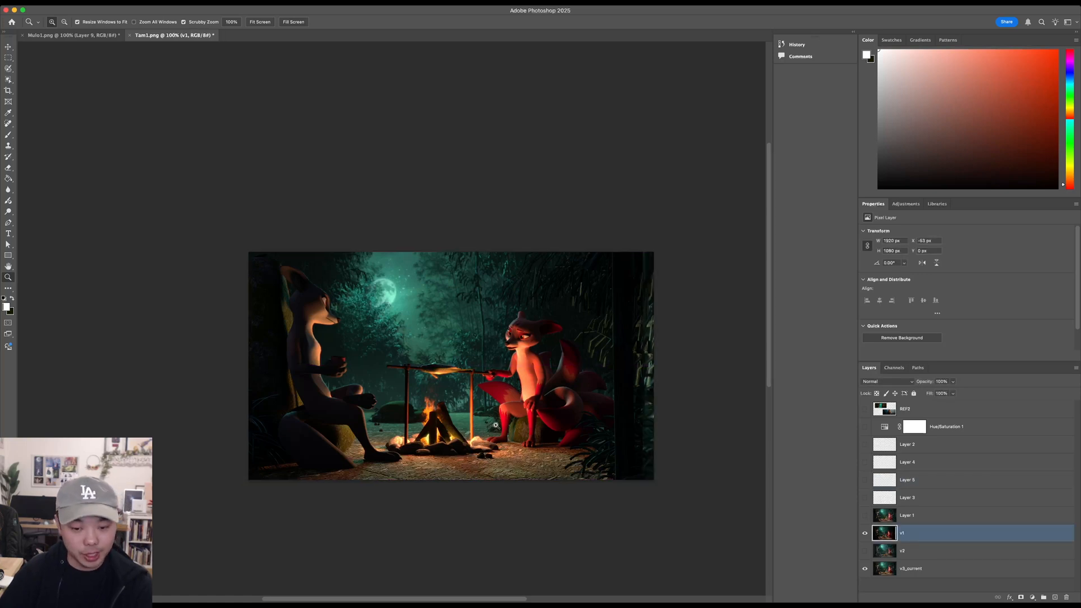
pyautogui.press('super+z')
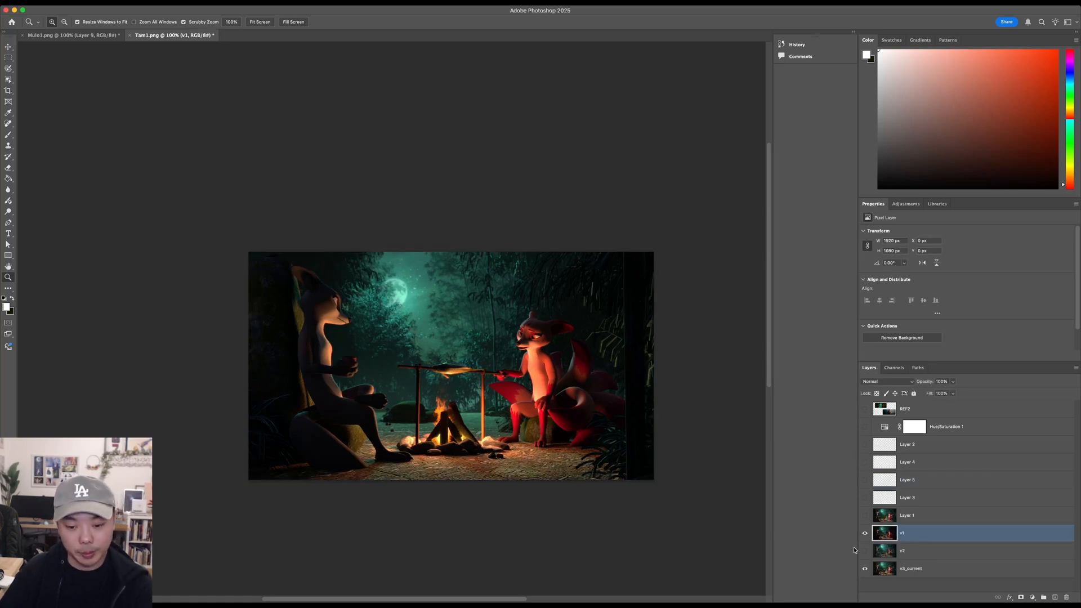